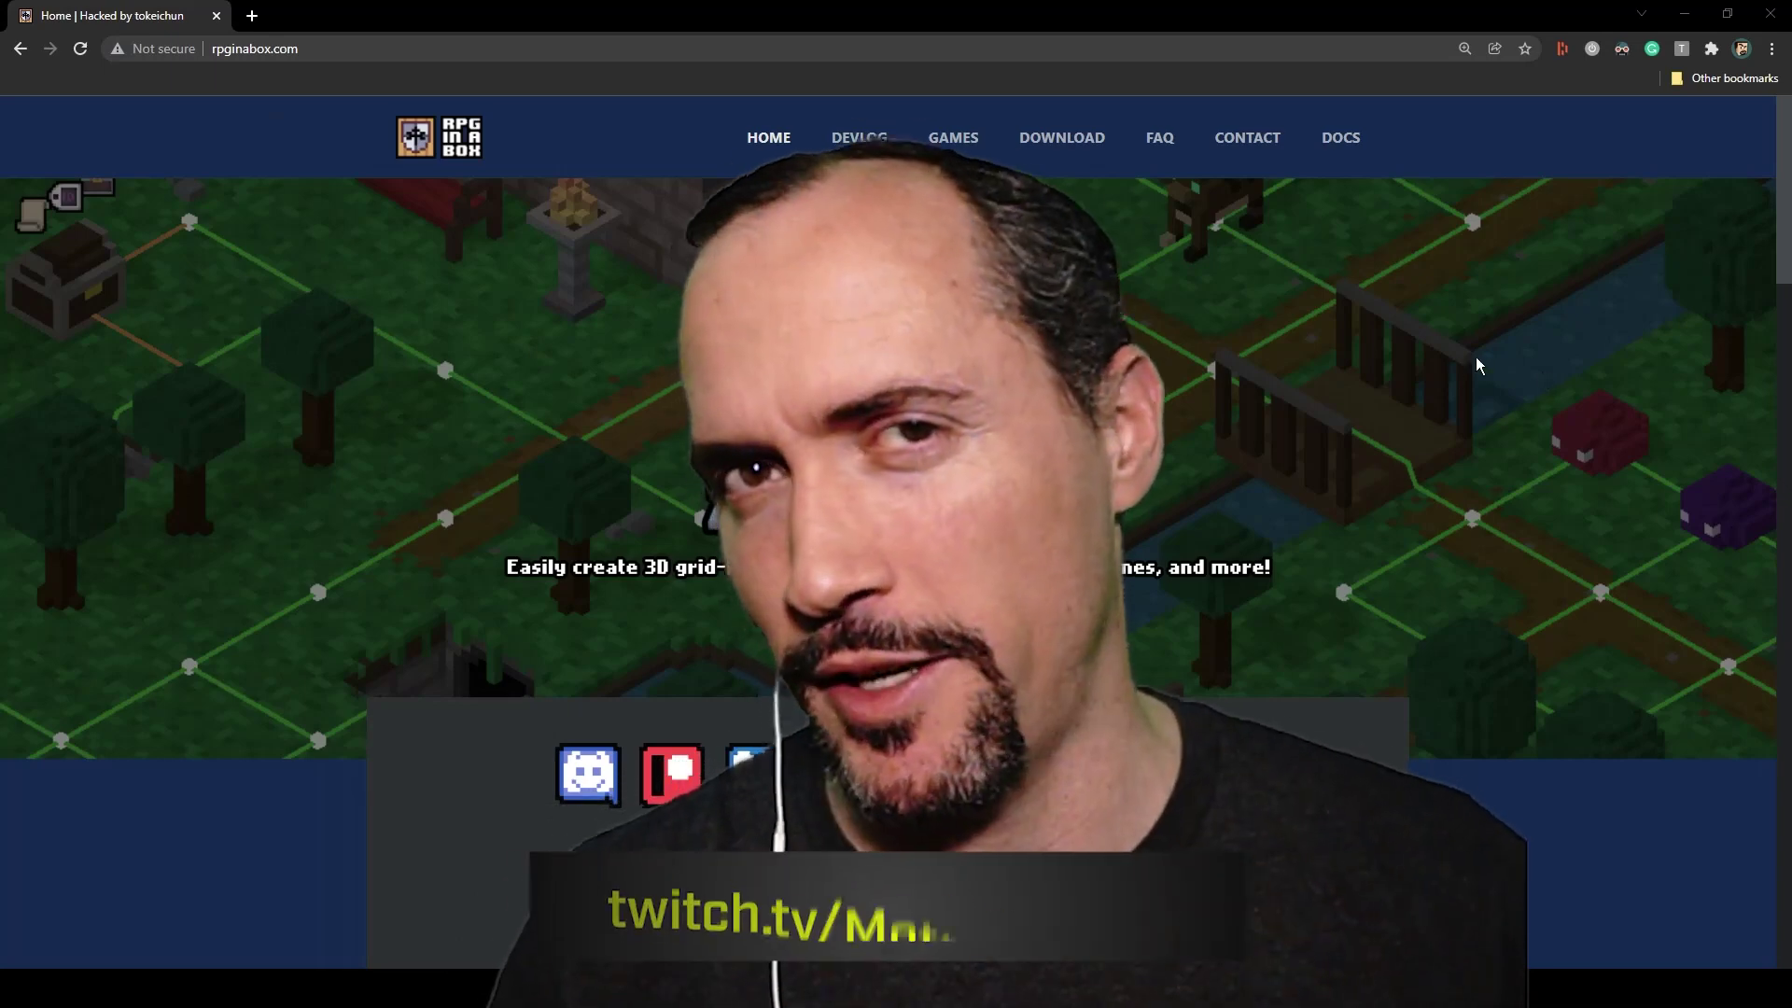
Scroll the rpginabox.com home page past Voxel Editor and Map Editor down to Visual Scripting
scroll(1346, 504, "down", 5)
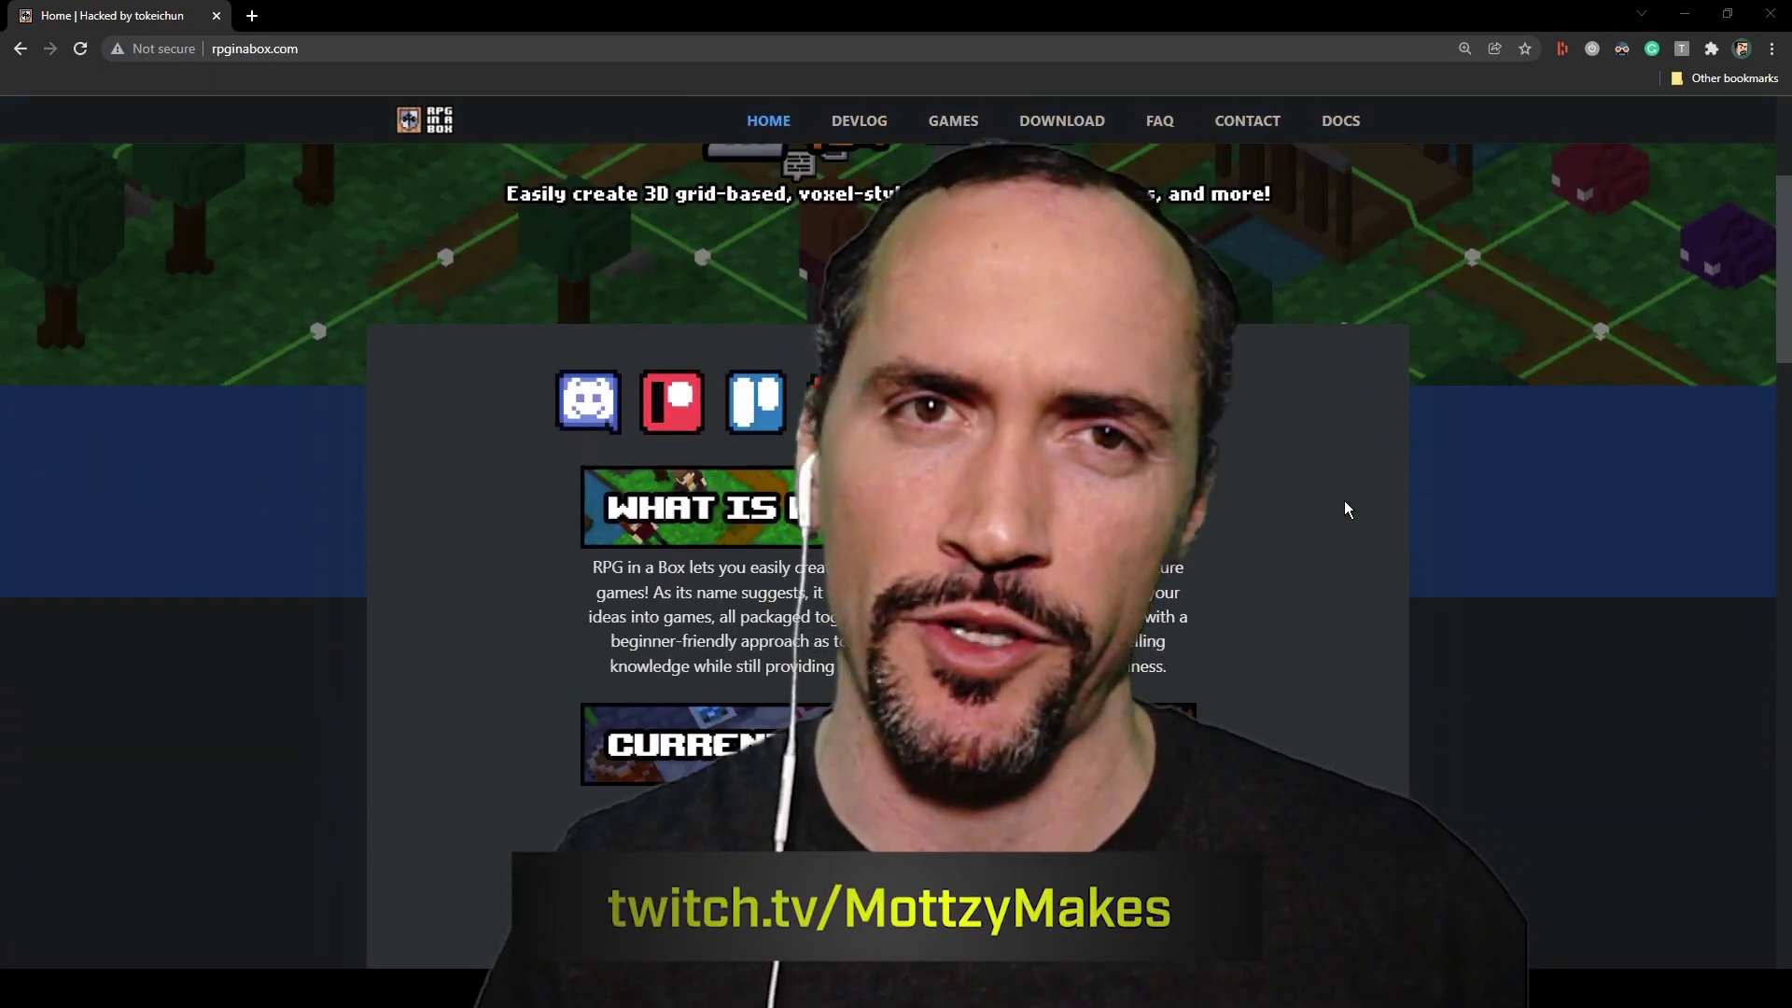
scroll(1346, 504, "down", 1)
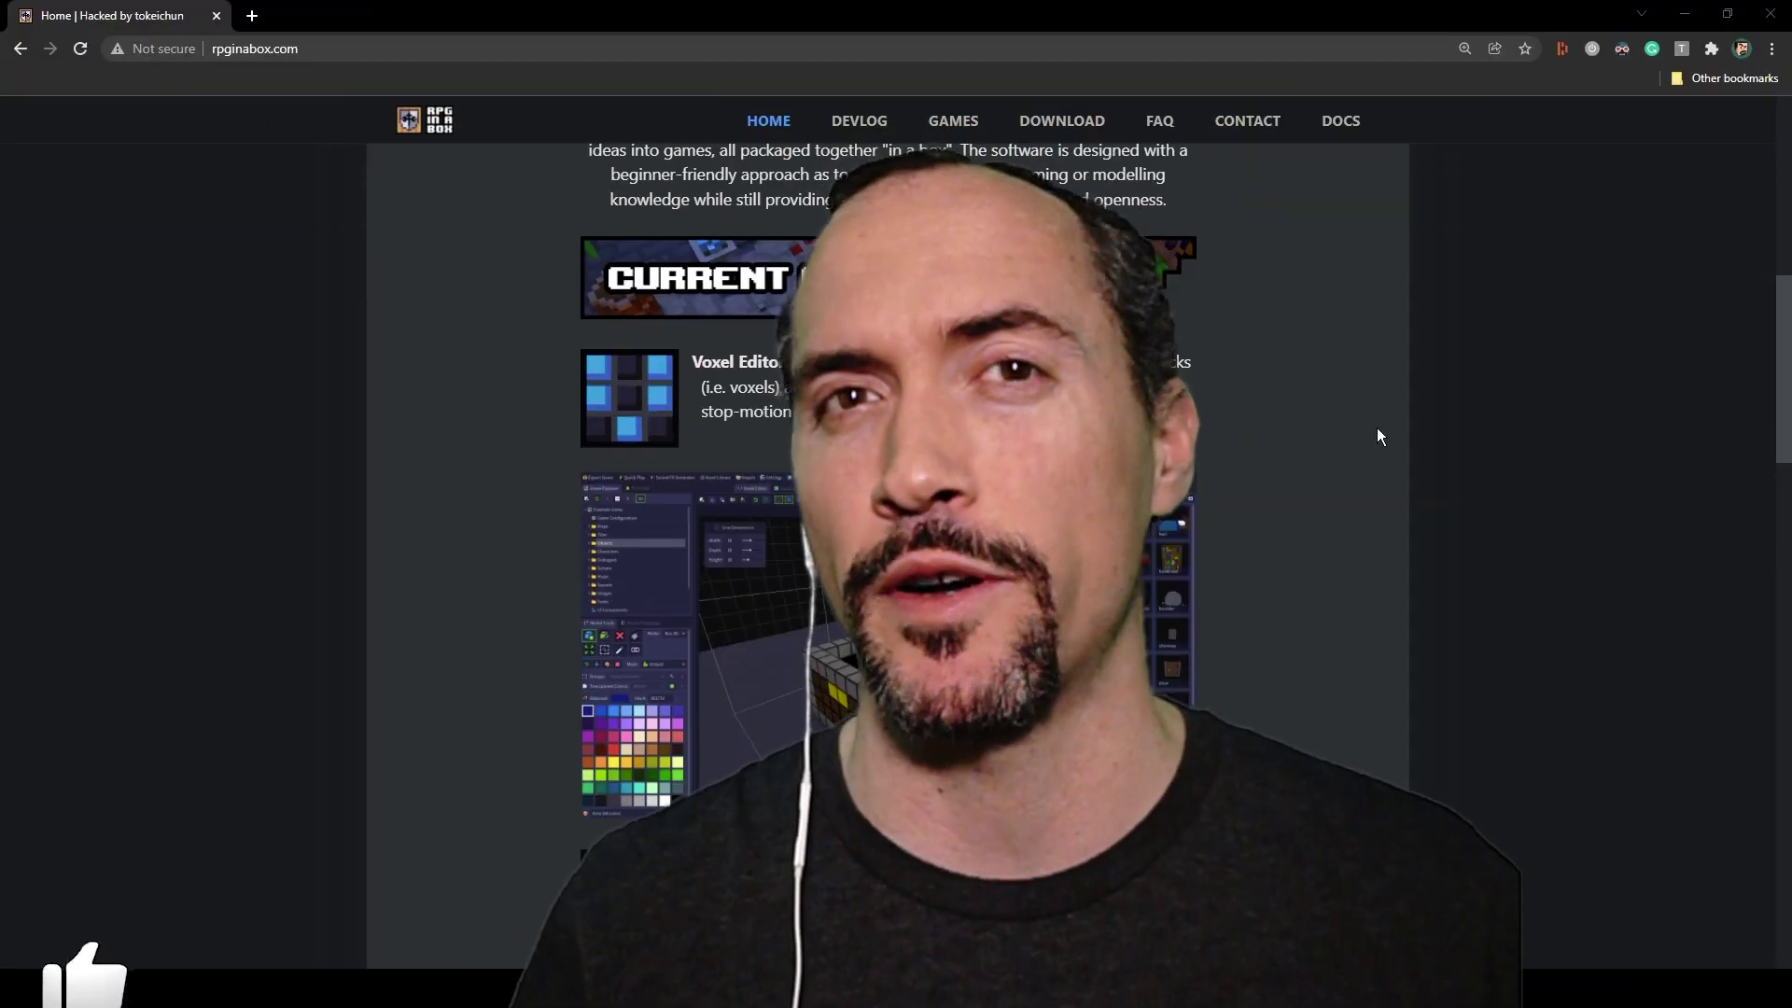
scroll(1379, 436, "down", 4)
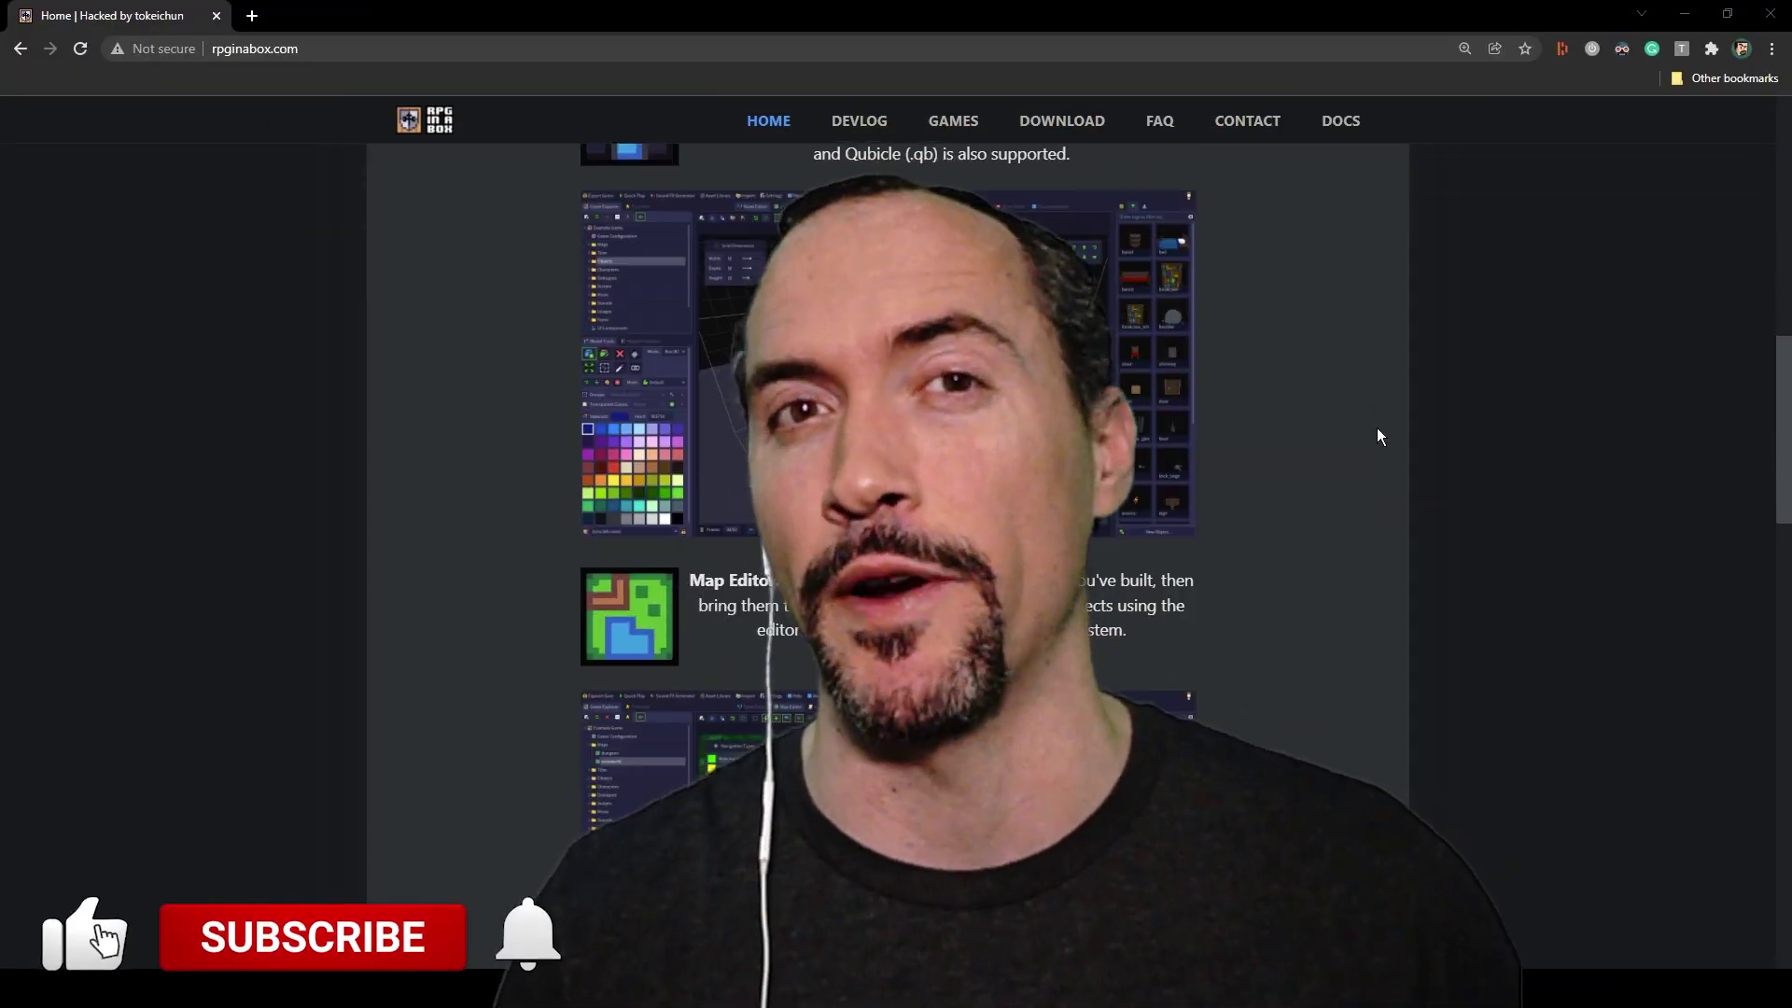
scroll(1378, 436, "down", 2)
scroll(1378, 439, "down", 2)
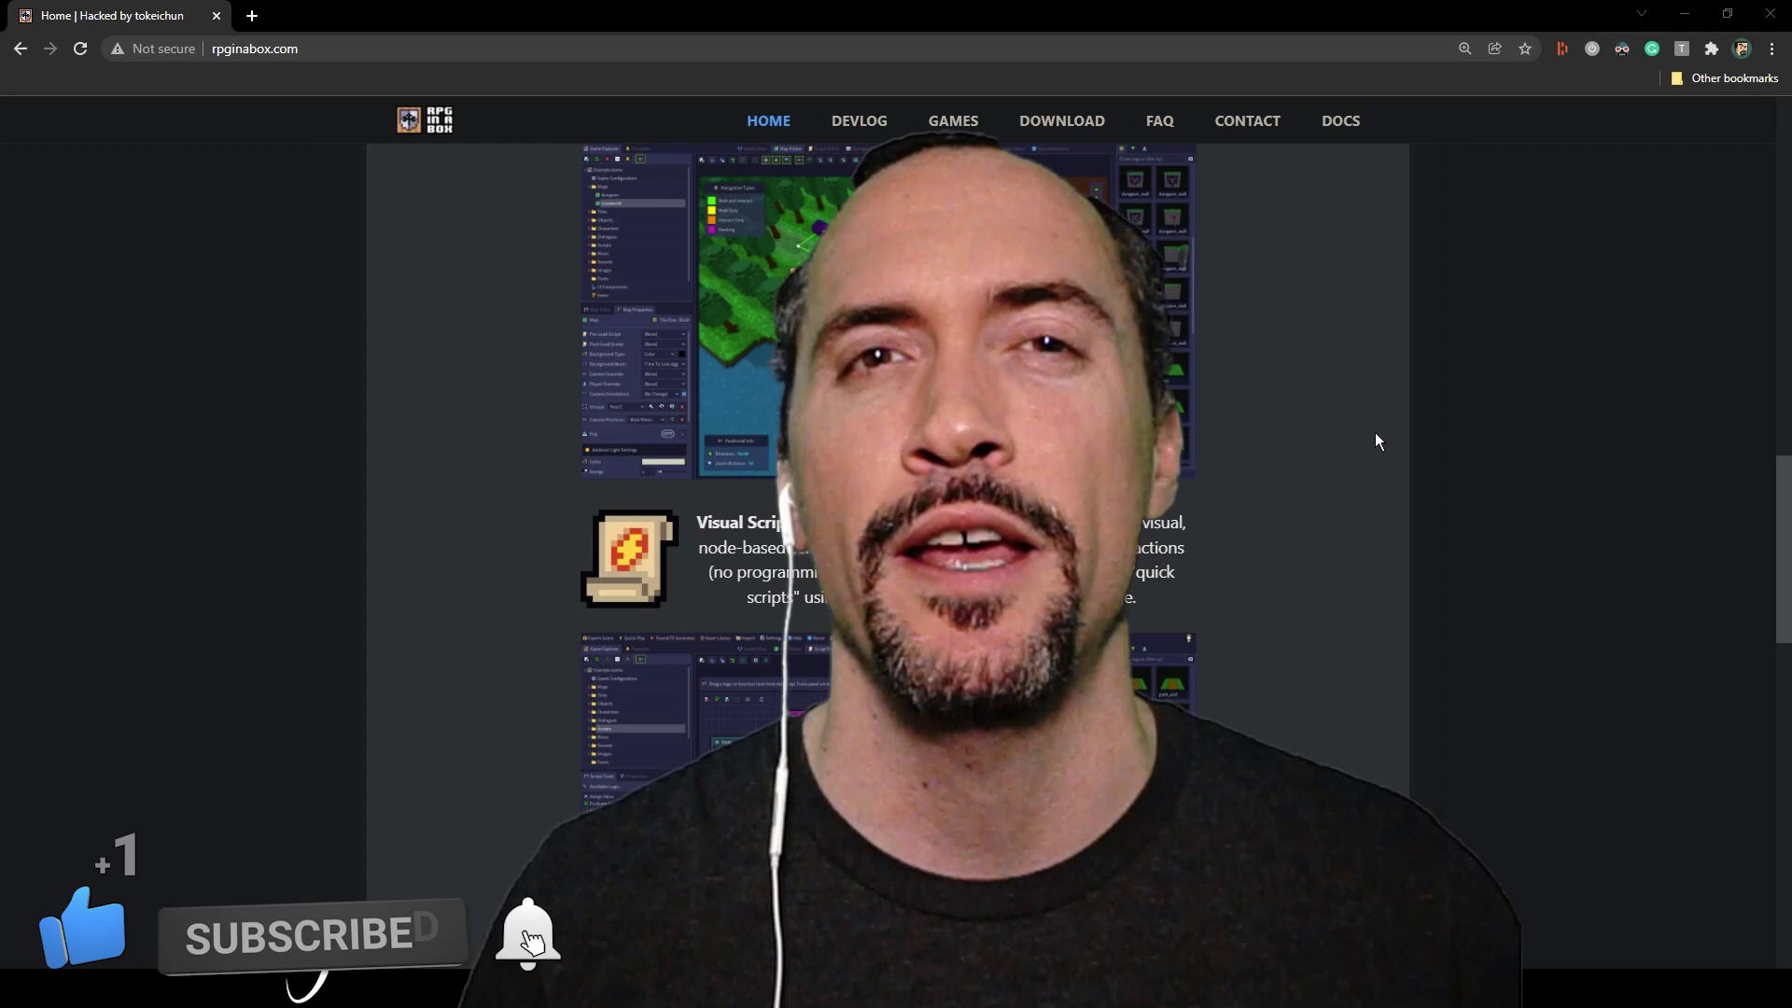
scroll(1376, 436, "down", 3)
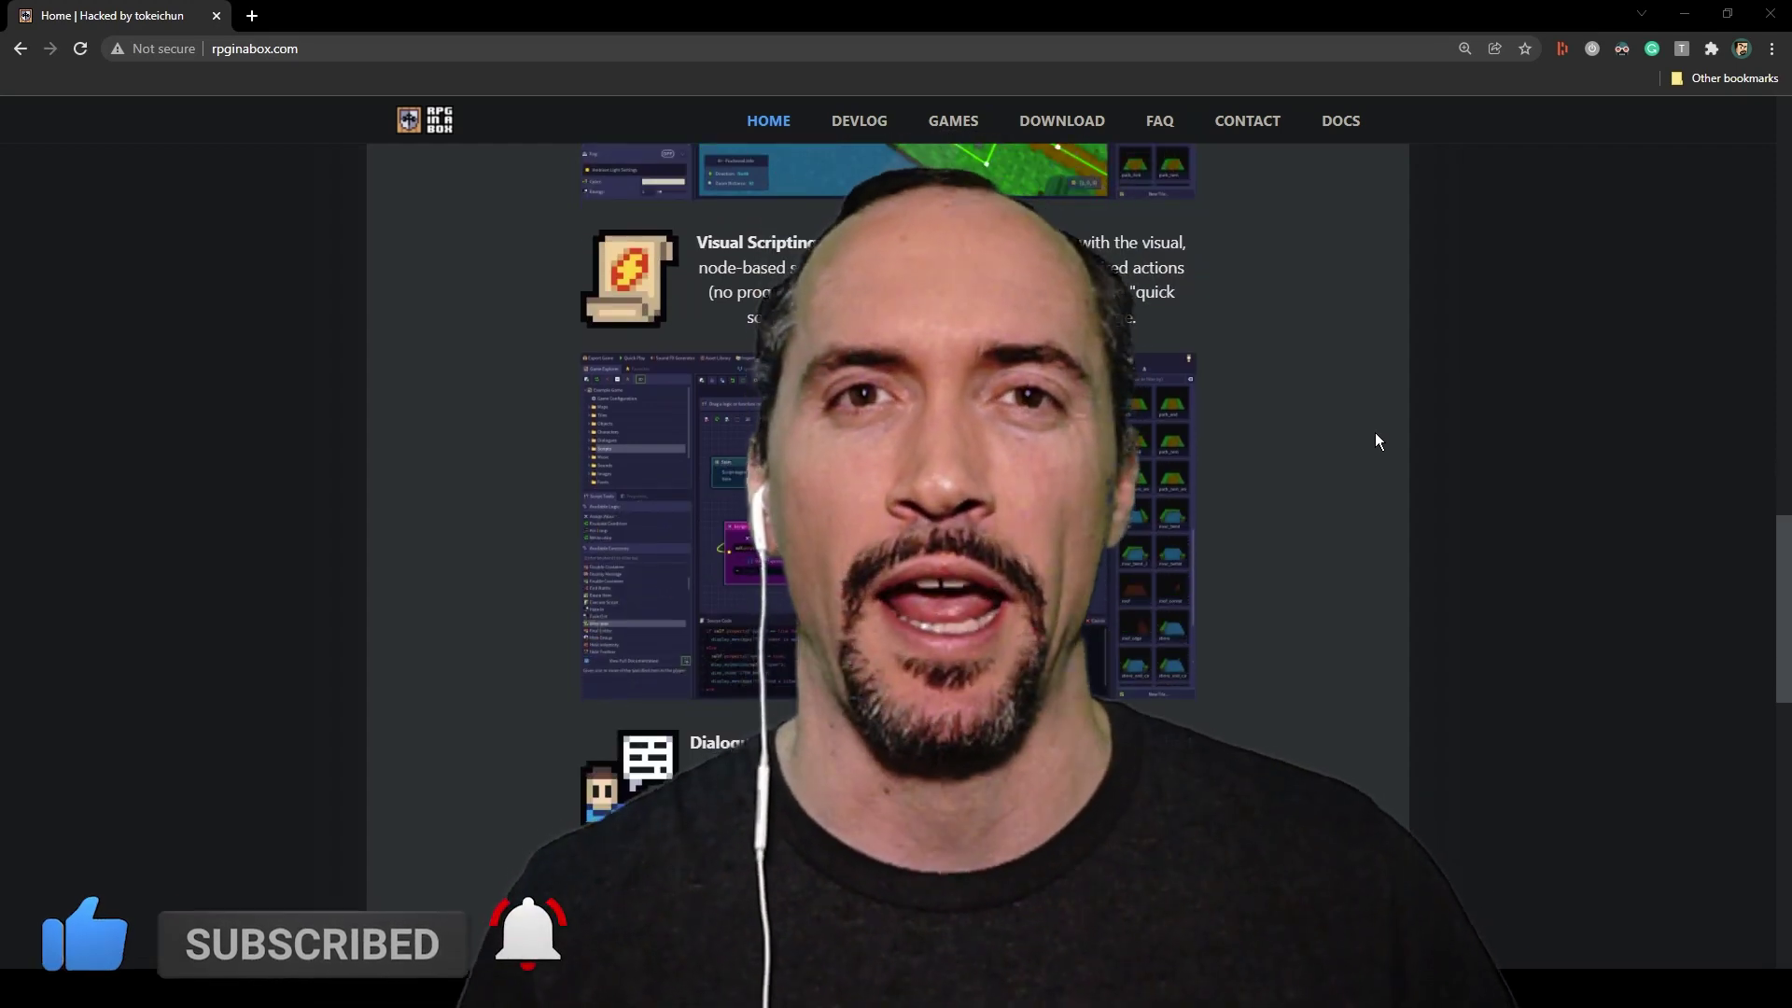
scroll(1376, 436, "down", 5)
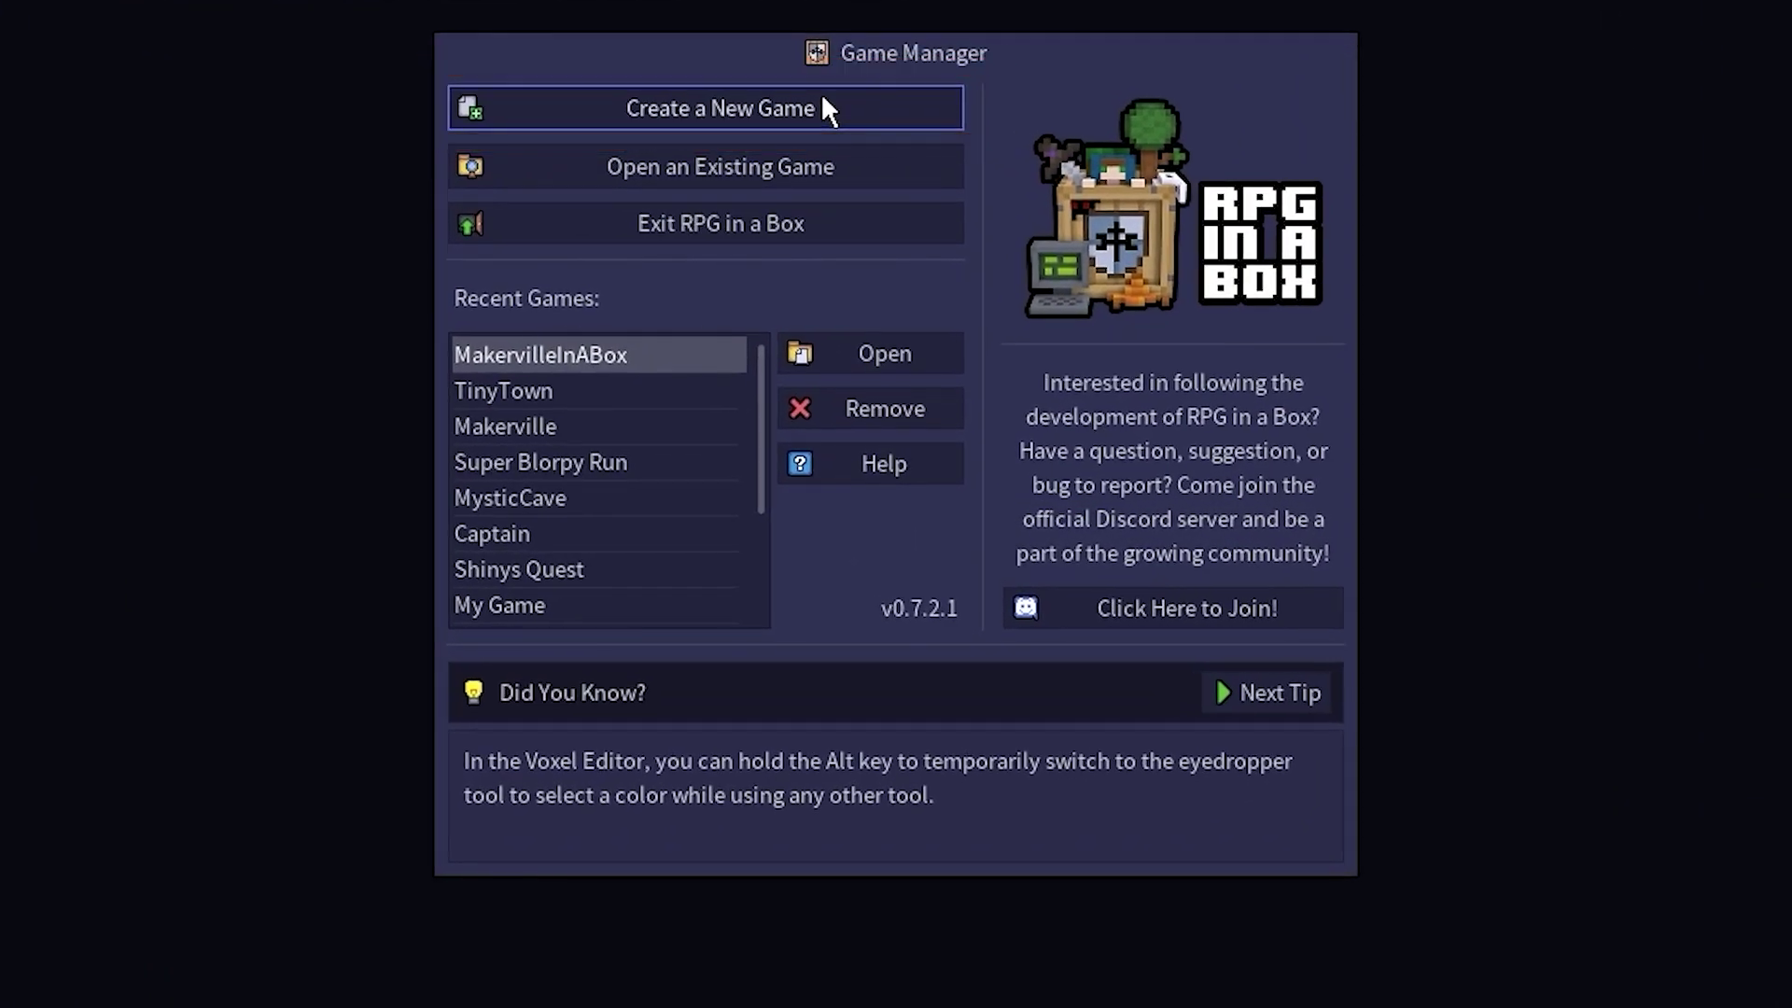
Create the ForeignPrinceSimulator game in a new Documents subfolder, with example content import unticked
left_click(844, 192)
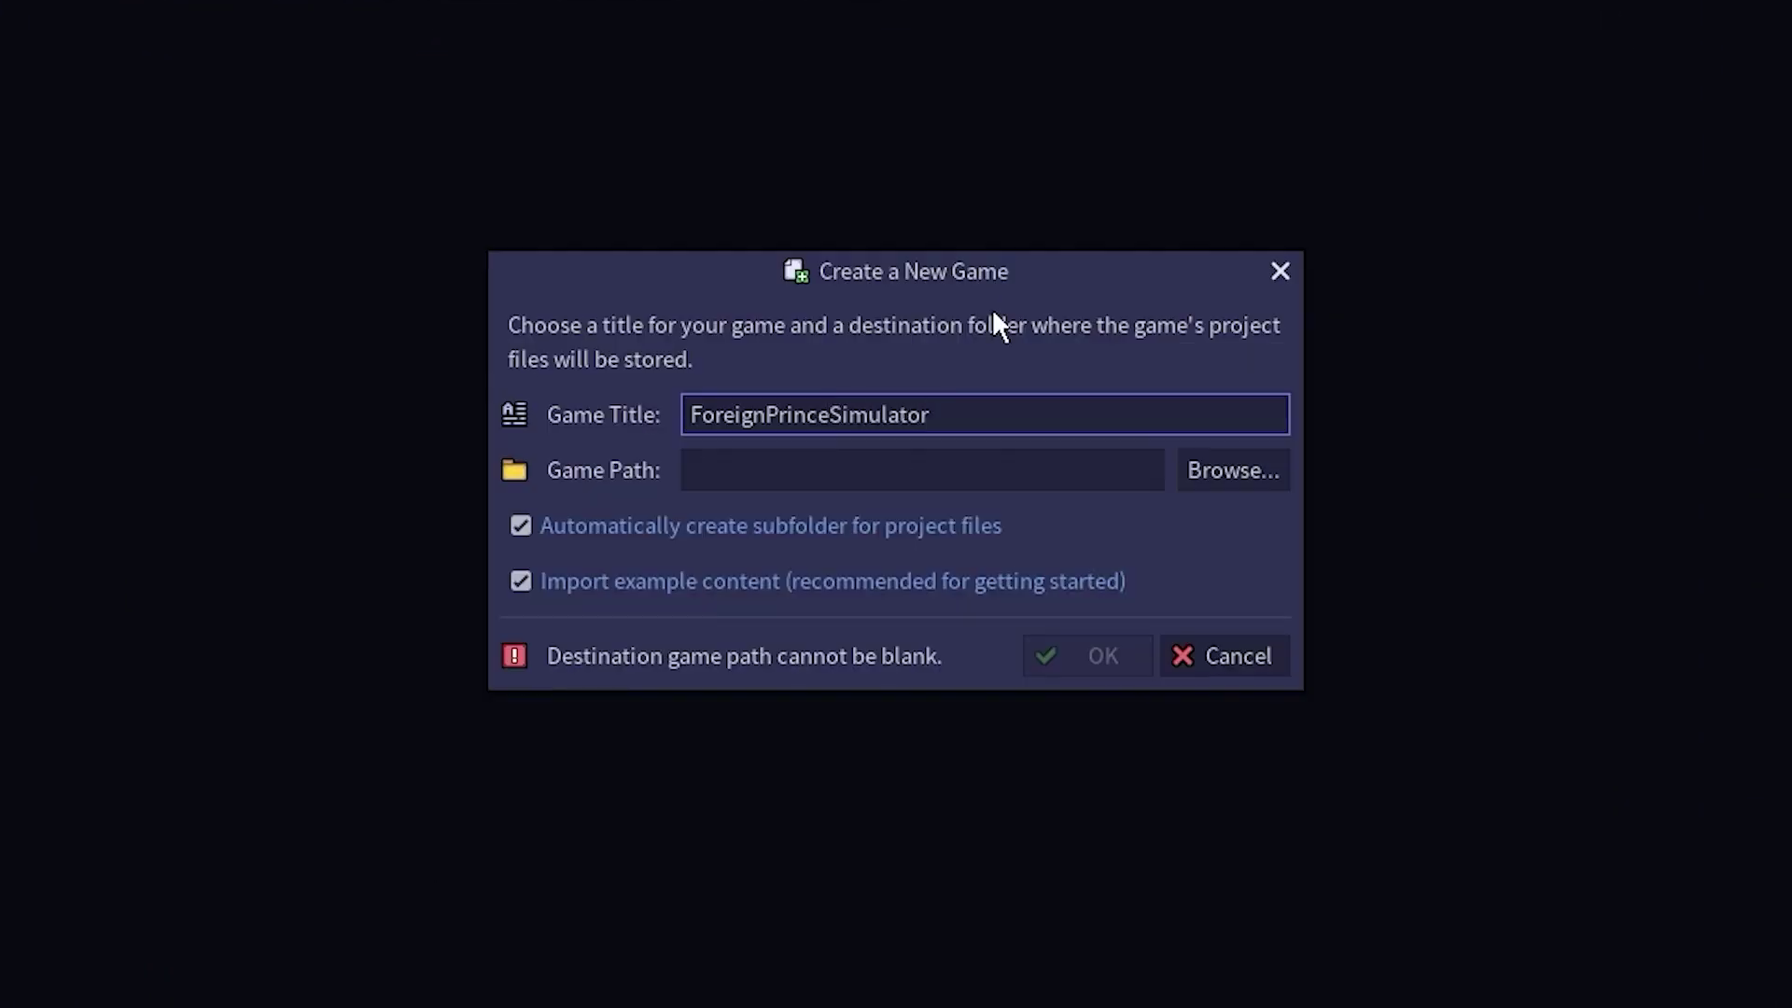
left_click(1230, 470)
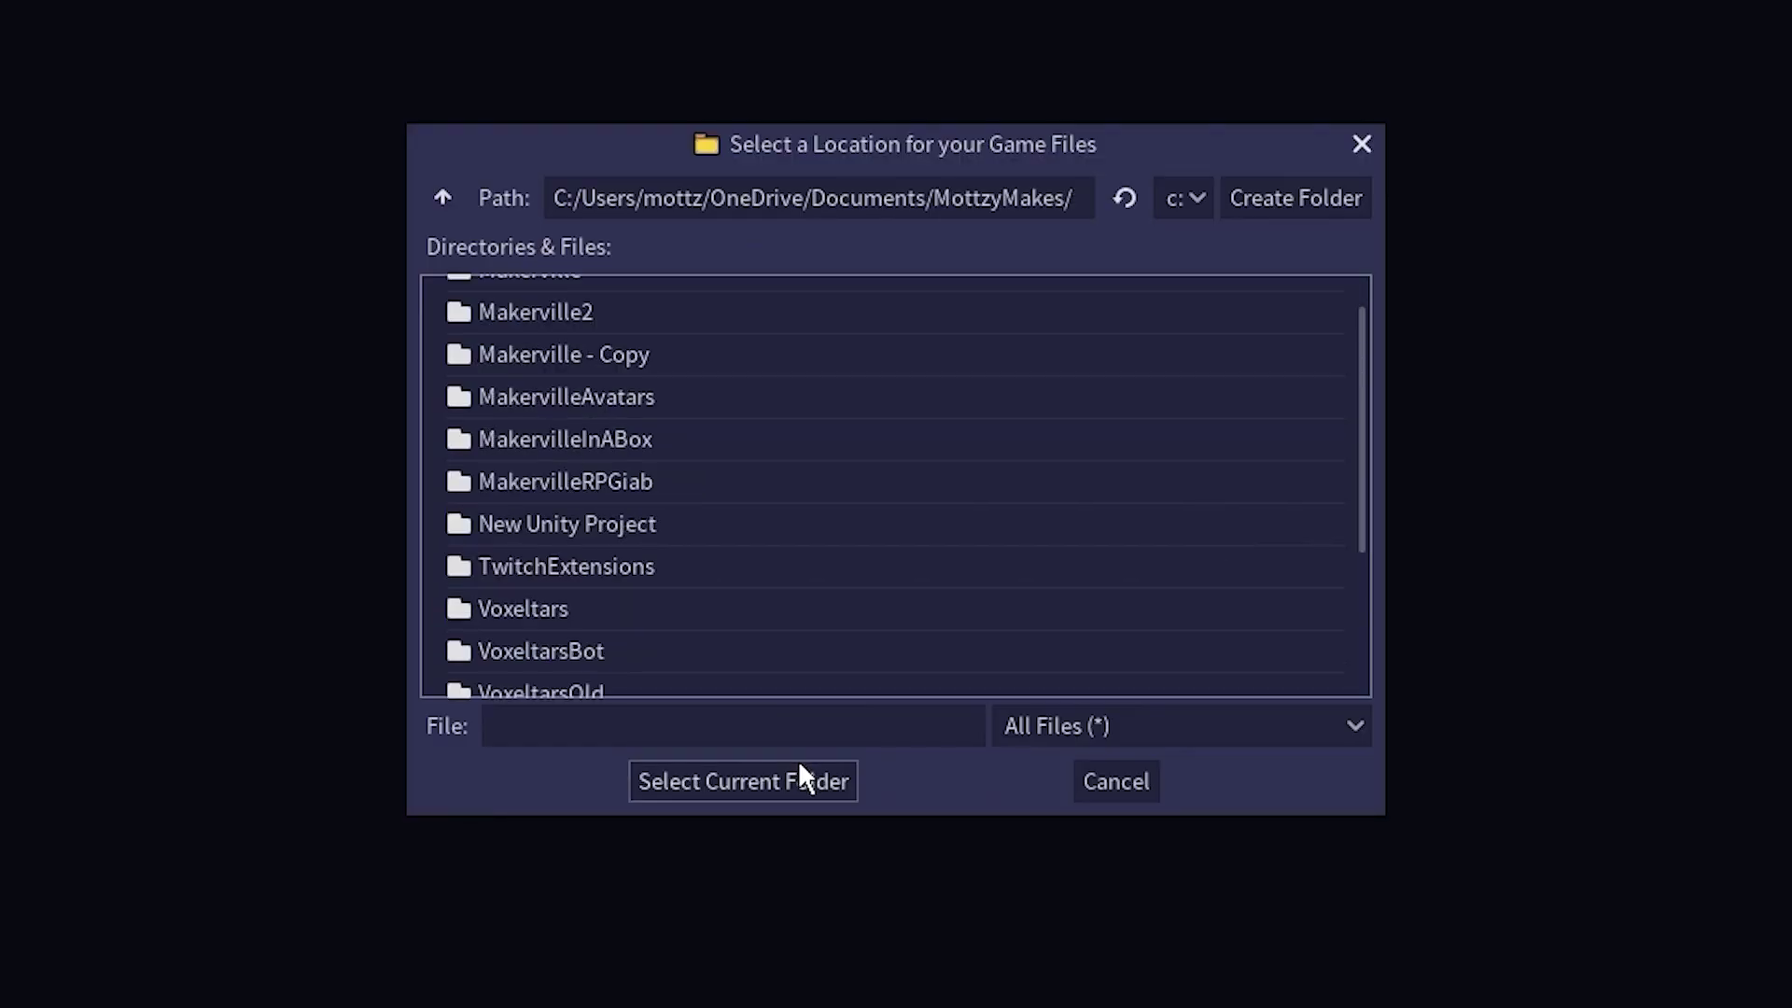
left_click(1254, 202)
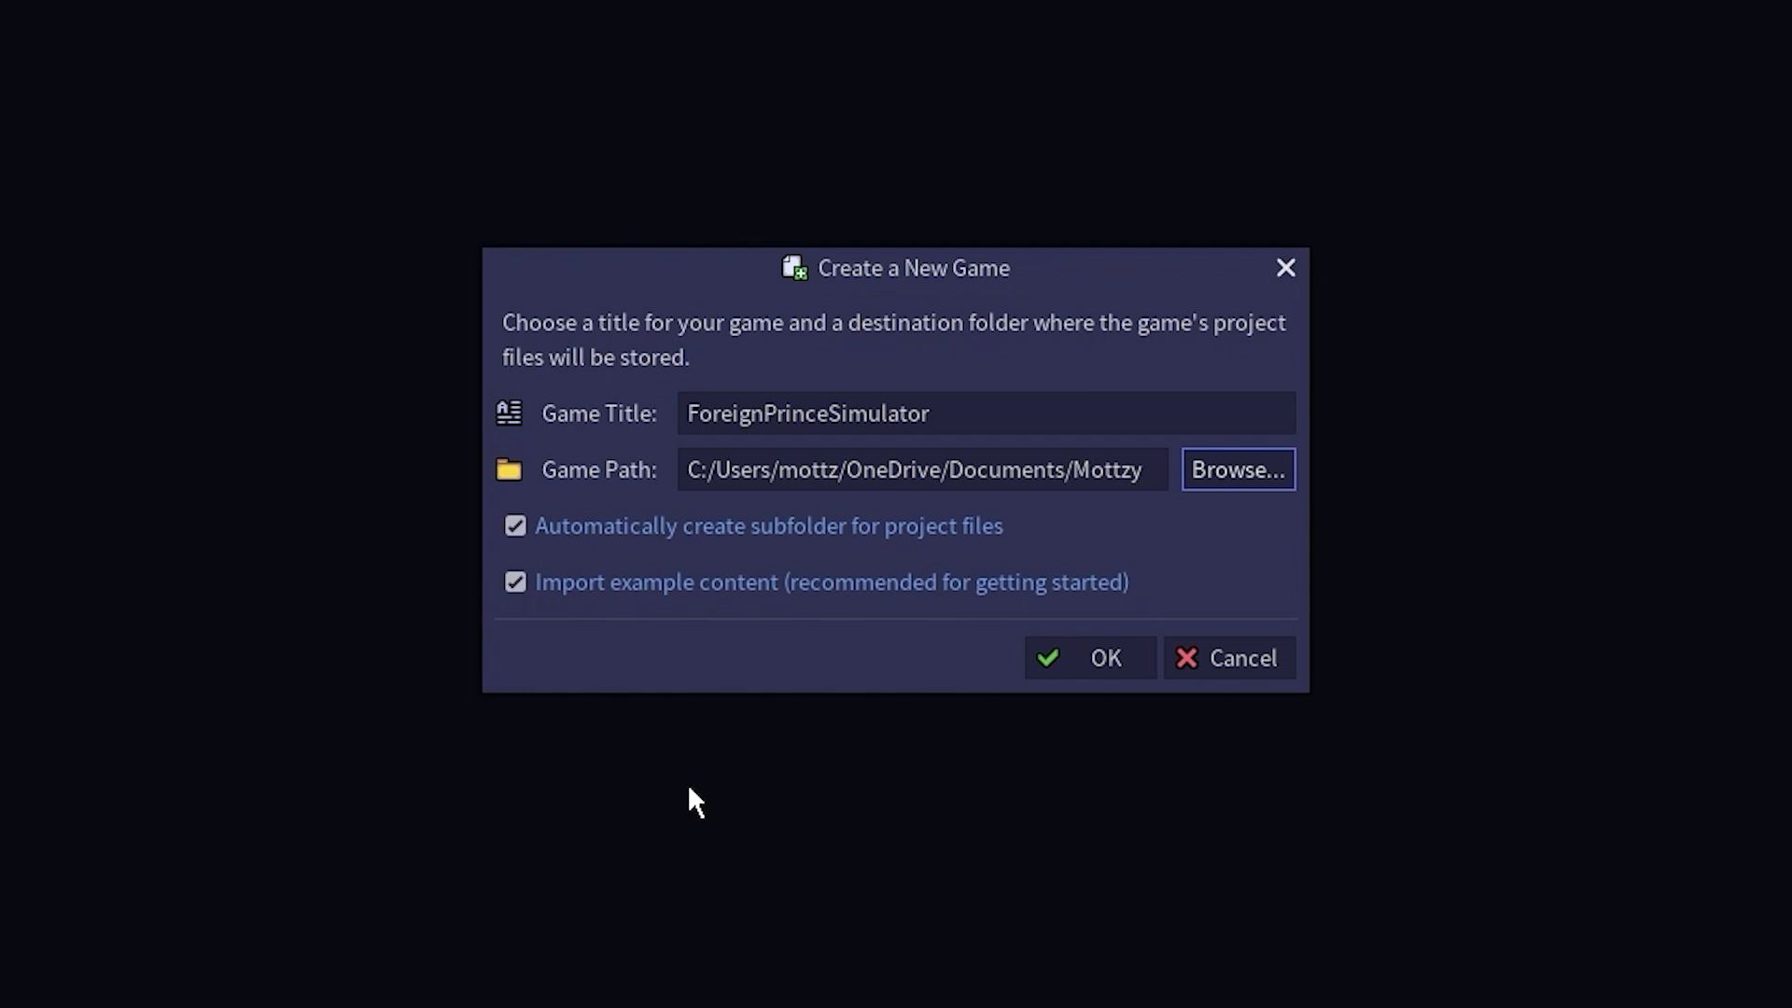
left_click(515, 582)
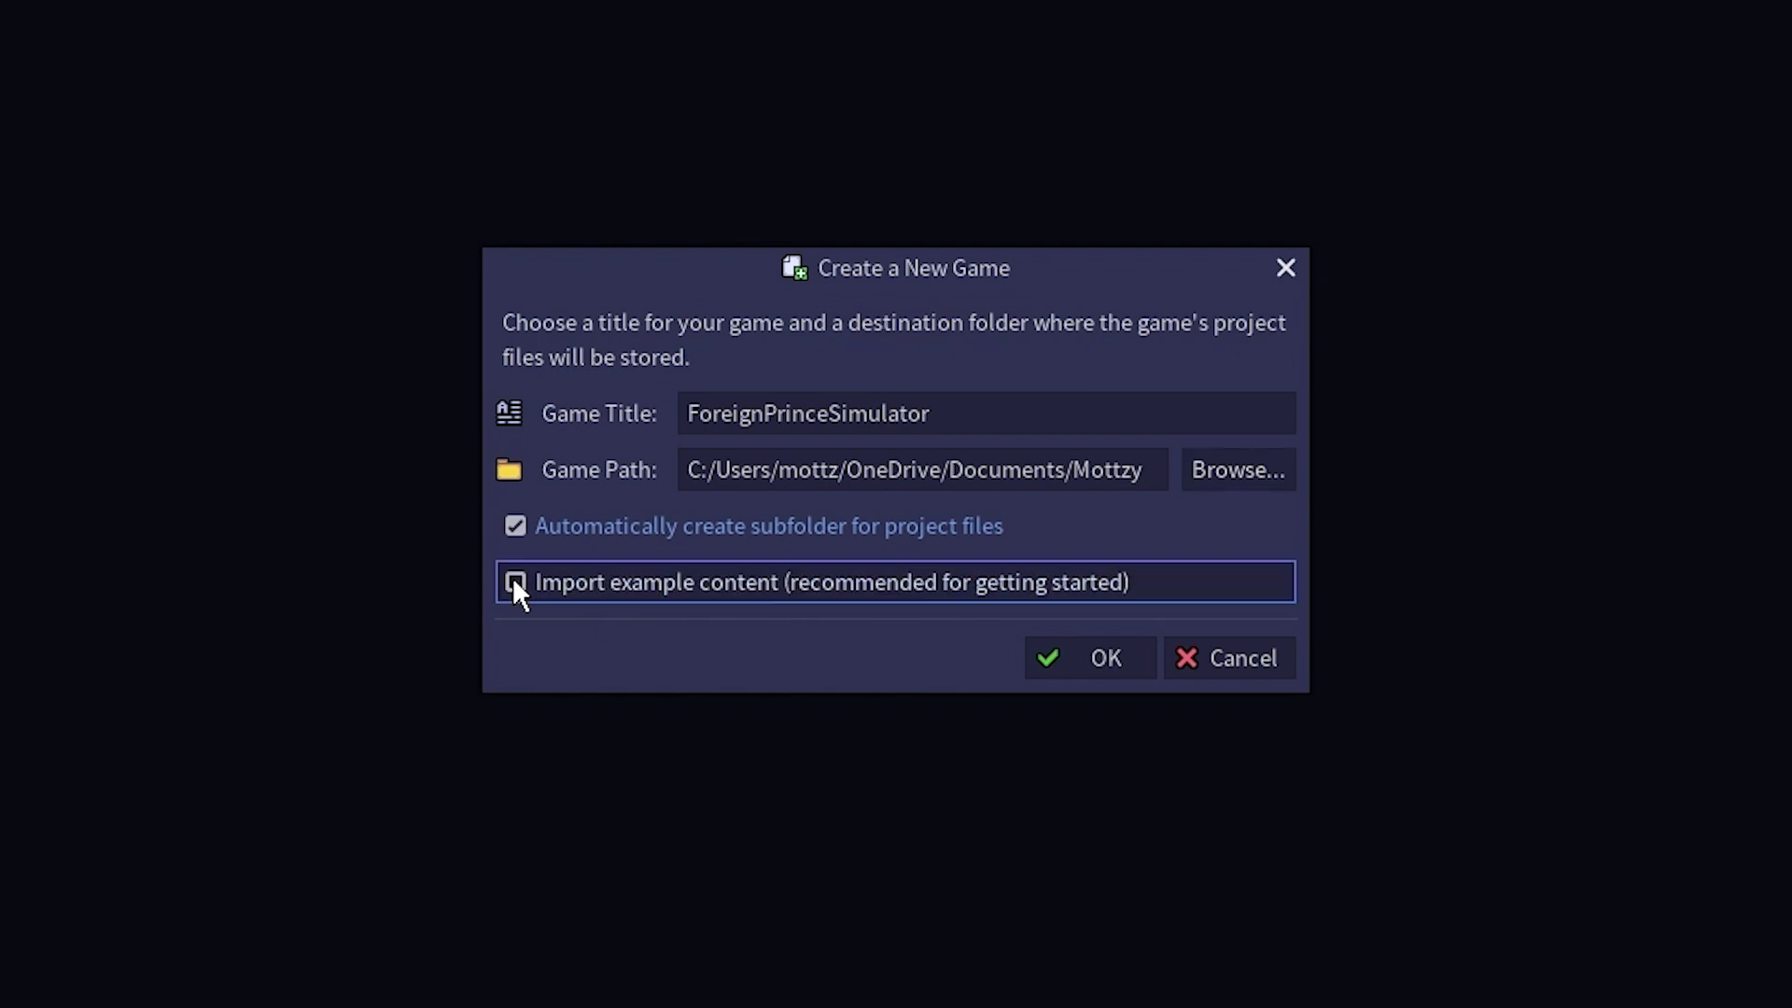
left_click(1075, 658)
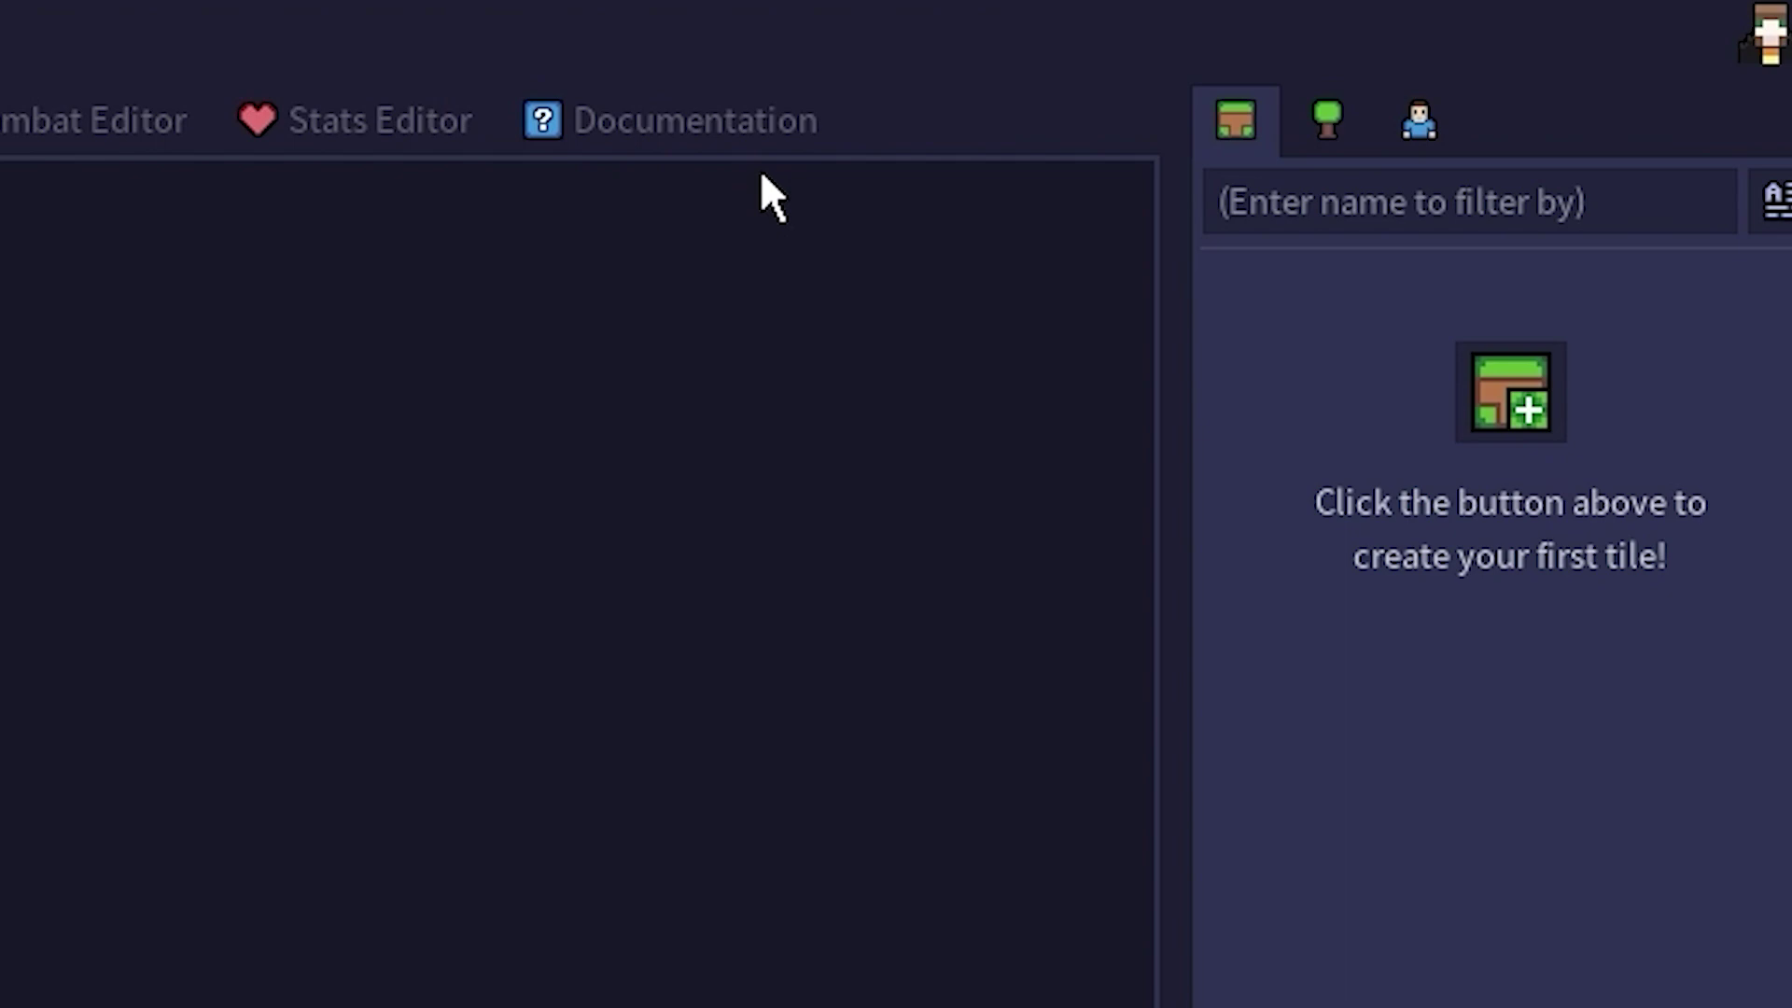
Bring up the tutorials page from the Documentation section
left_click(667, 131)
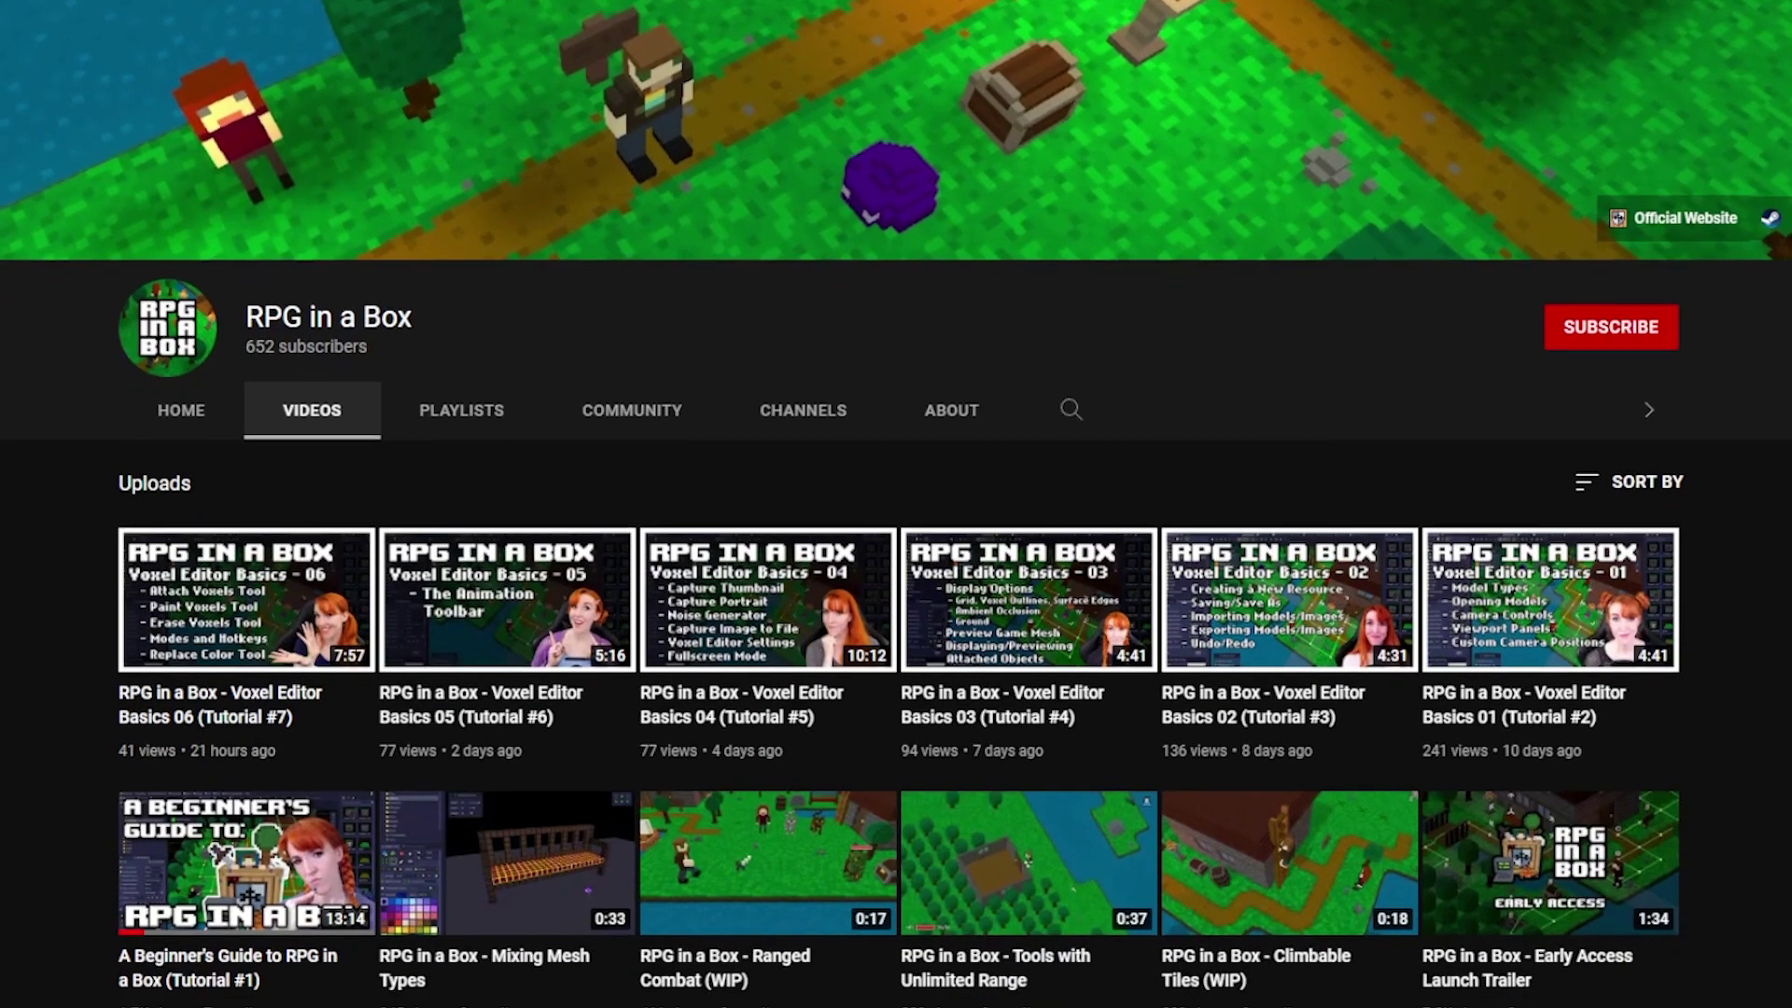
Scroll down through the RPG in a Box channel's uploaded videos grid
scroll(896, 504, "down", 5)
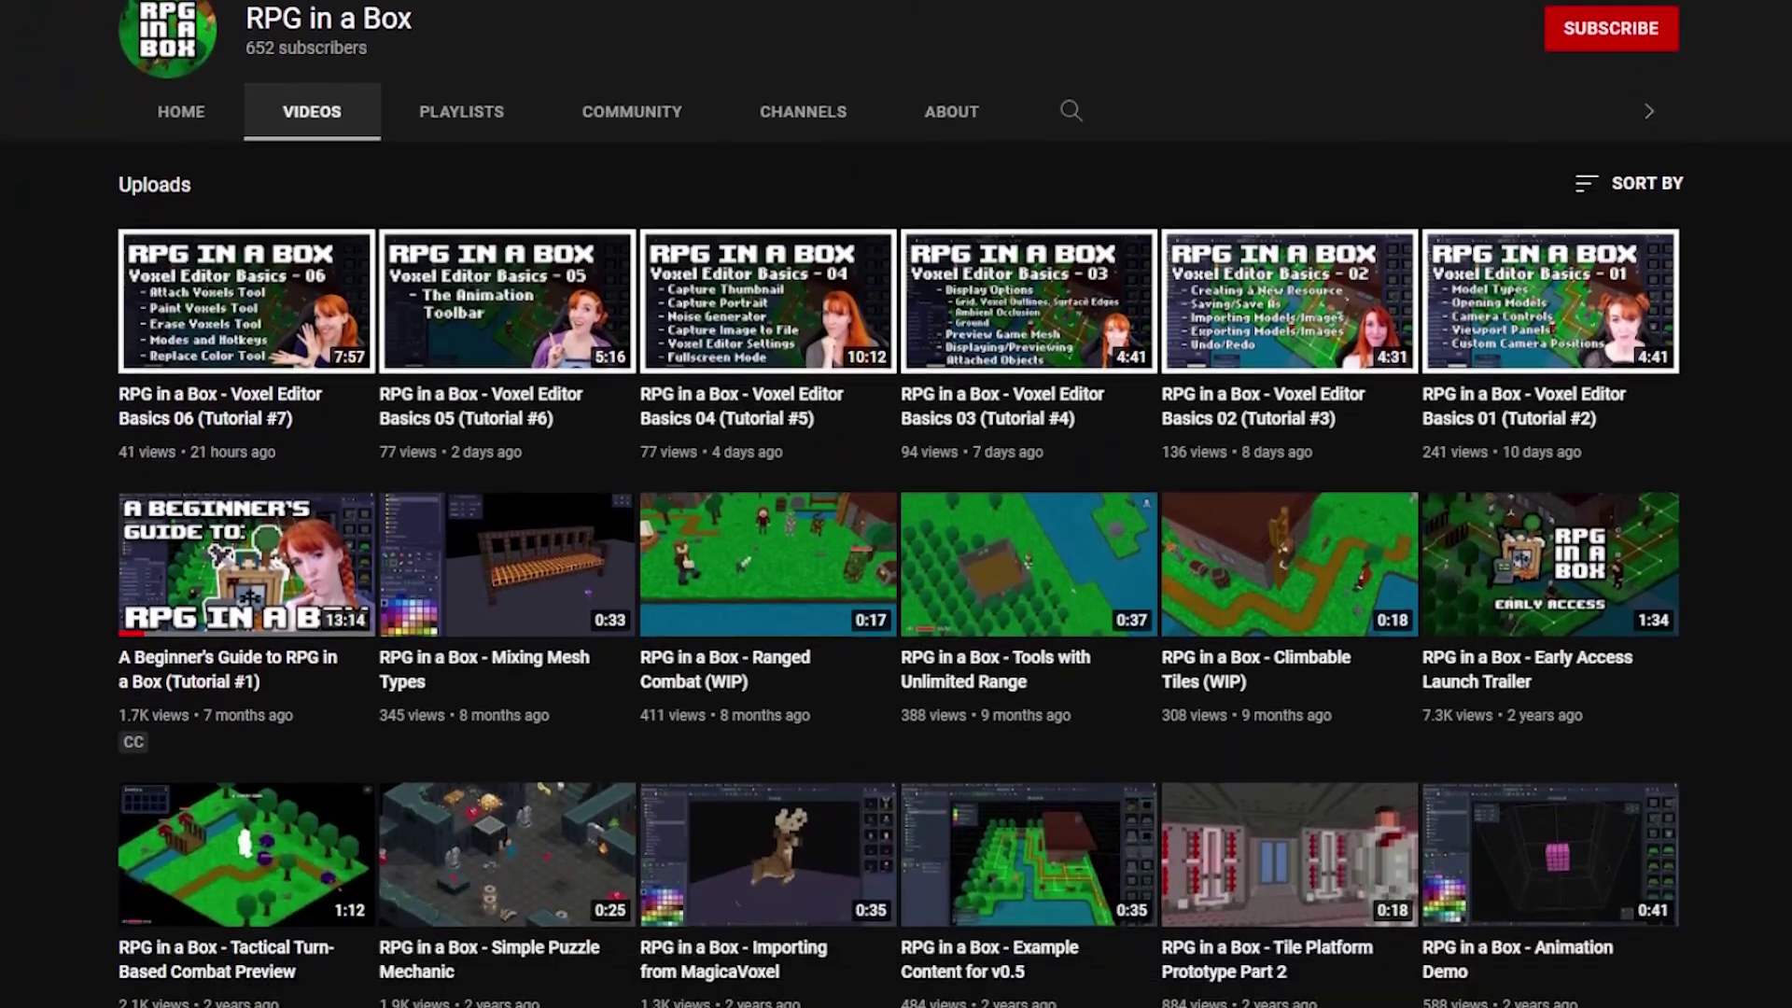
scroll(896, 504, "down", 5)
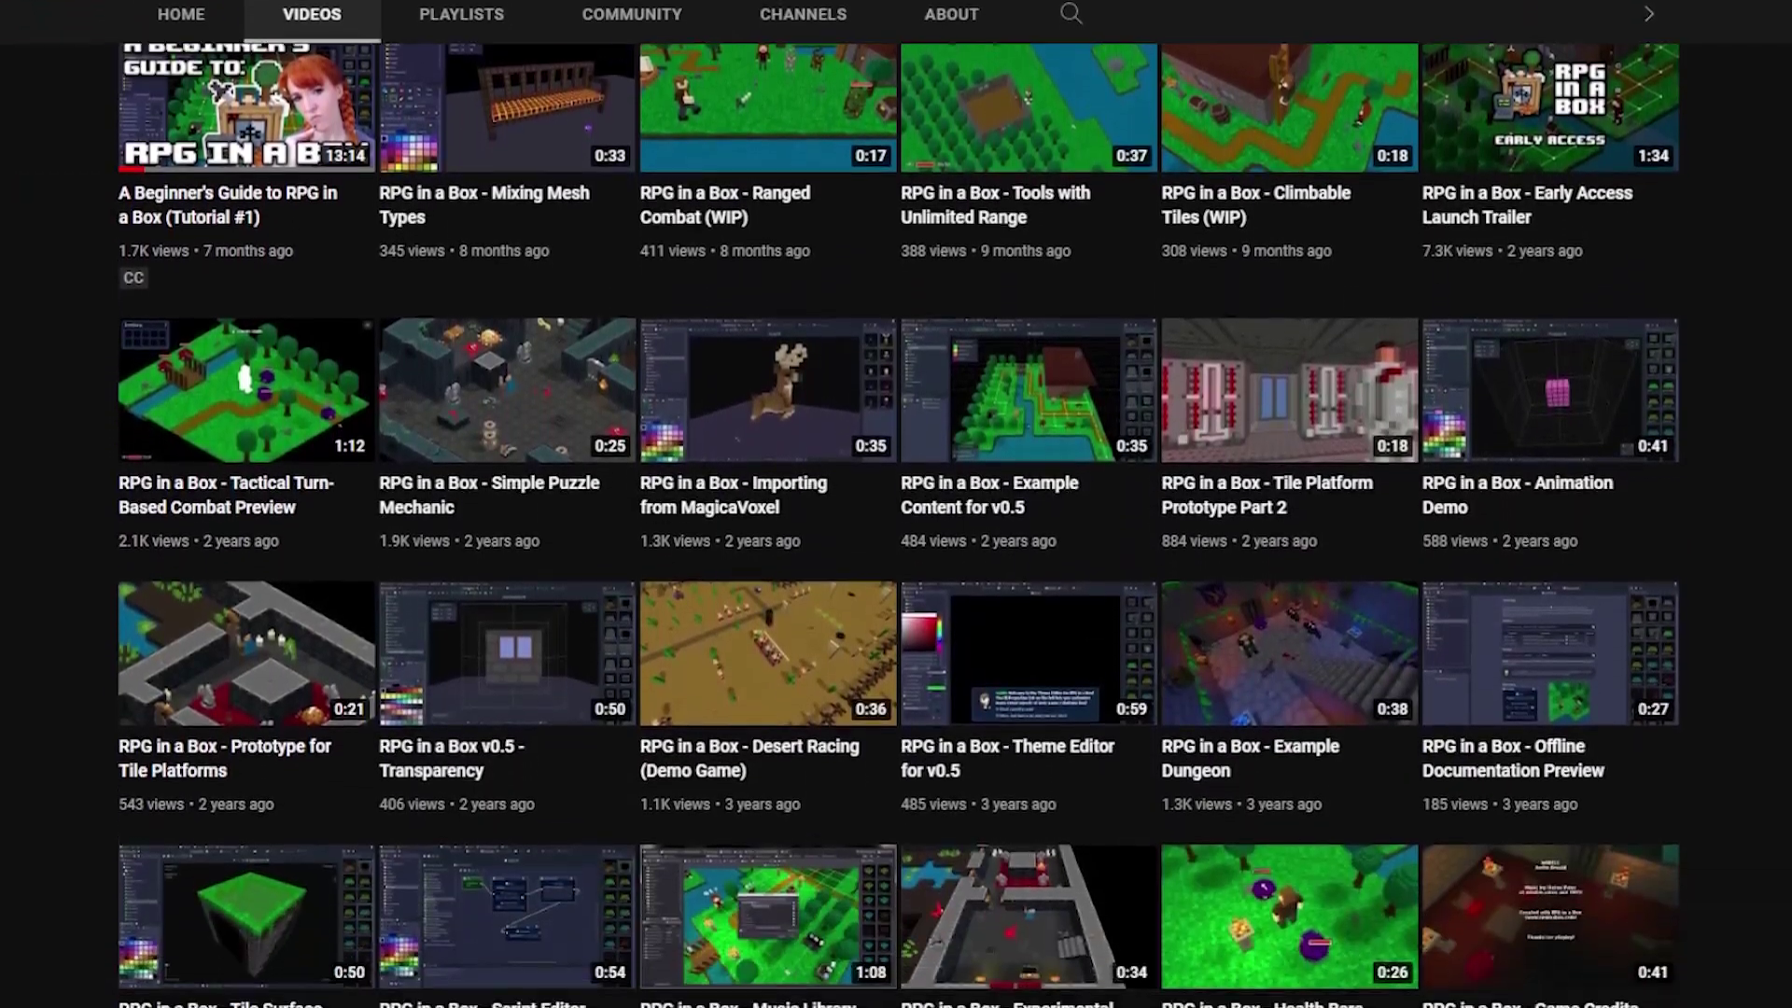
scroll(896, 504, "down", 5)
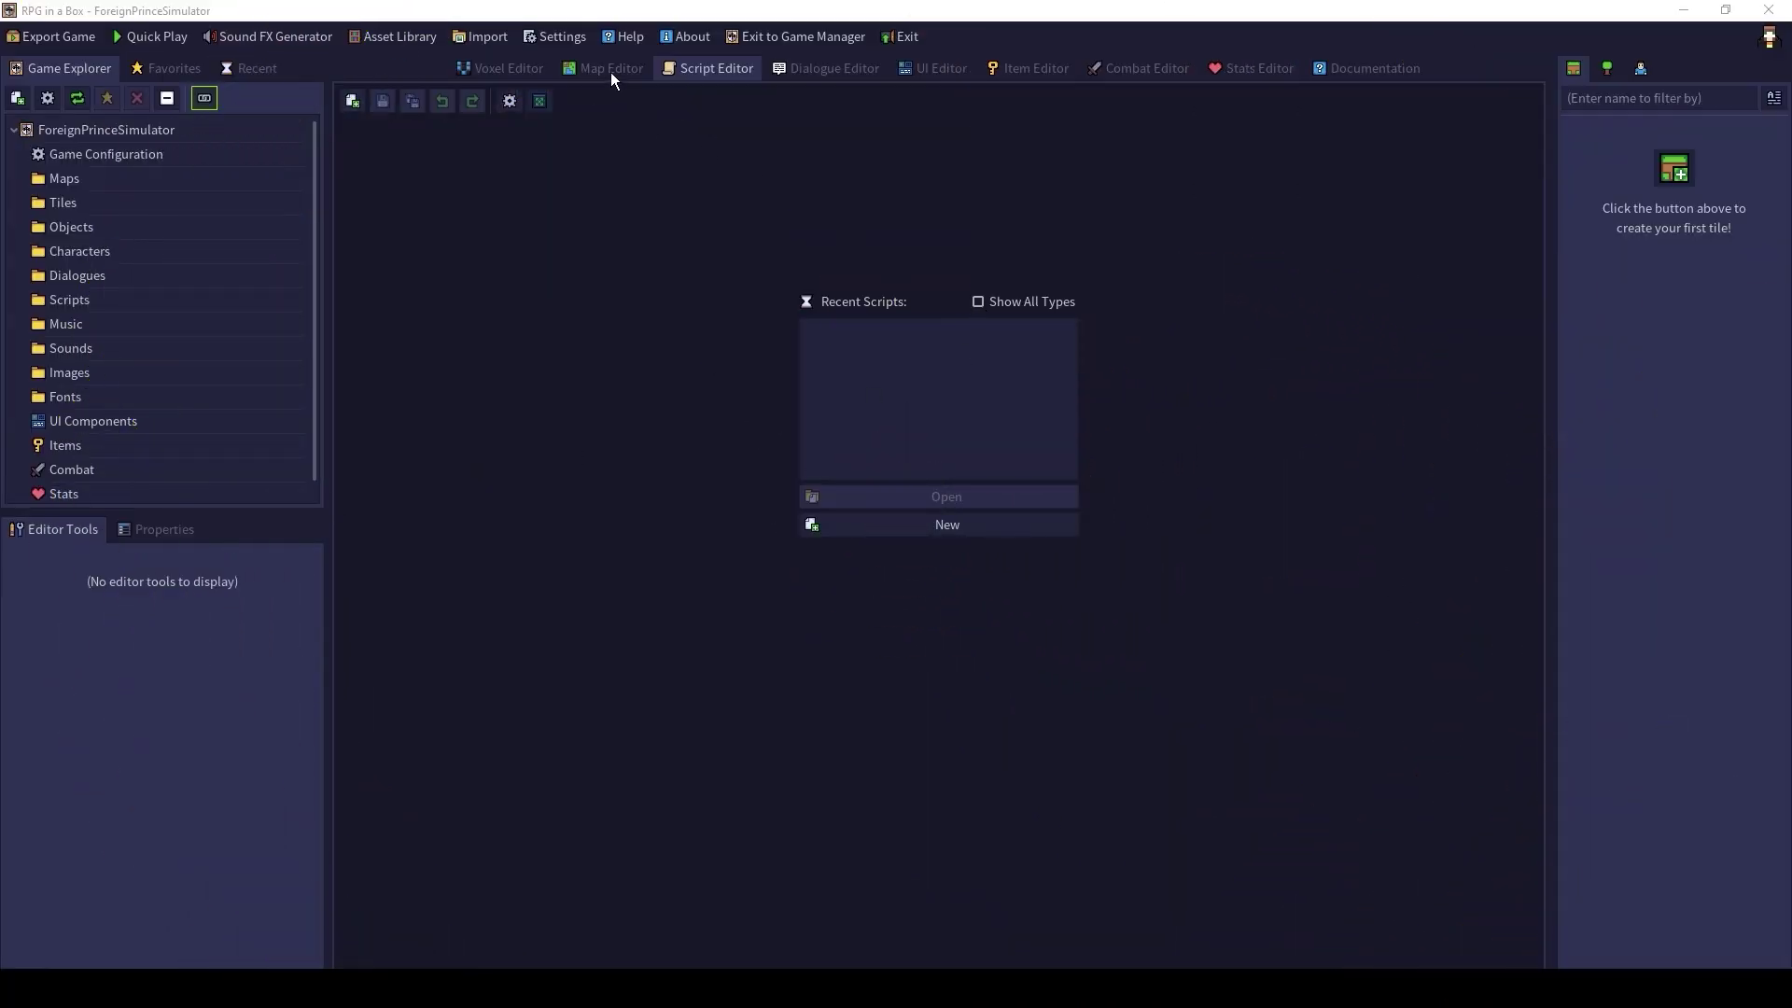
In the Map Editor, create a 16x16 map named sample and zoom out on its grid
left_click(611, 71)
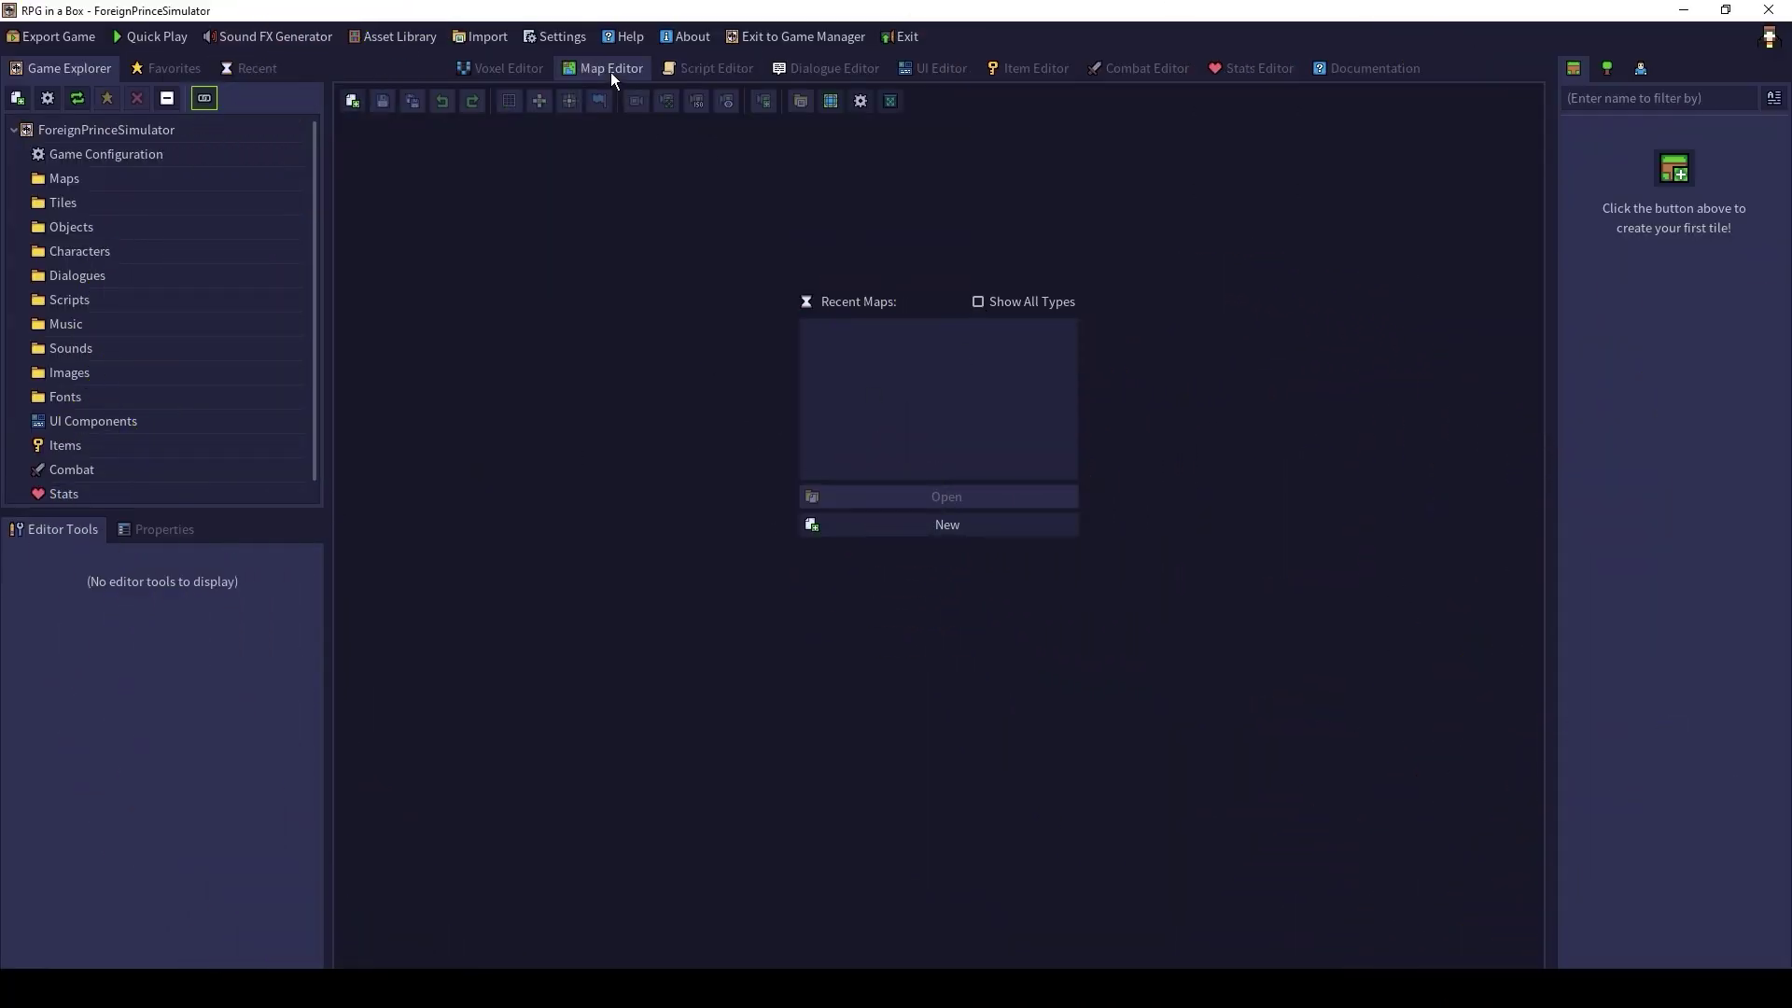
left_click(945, 523)
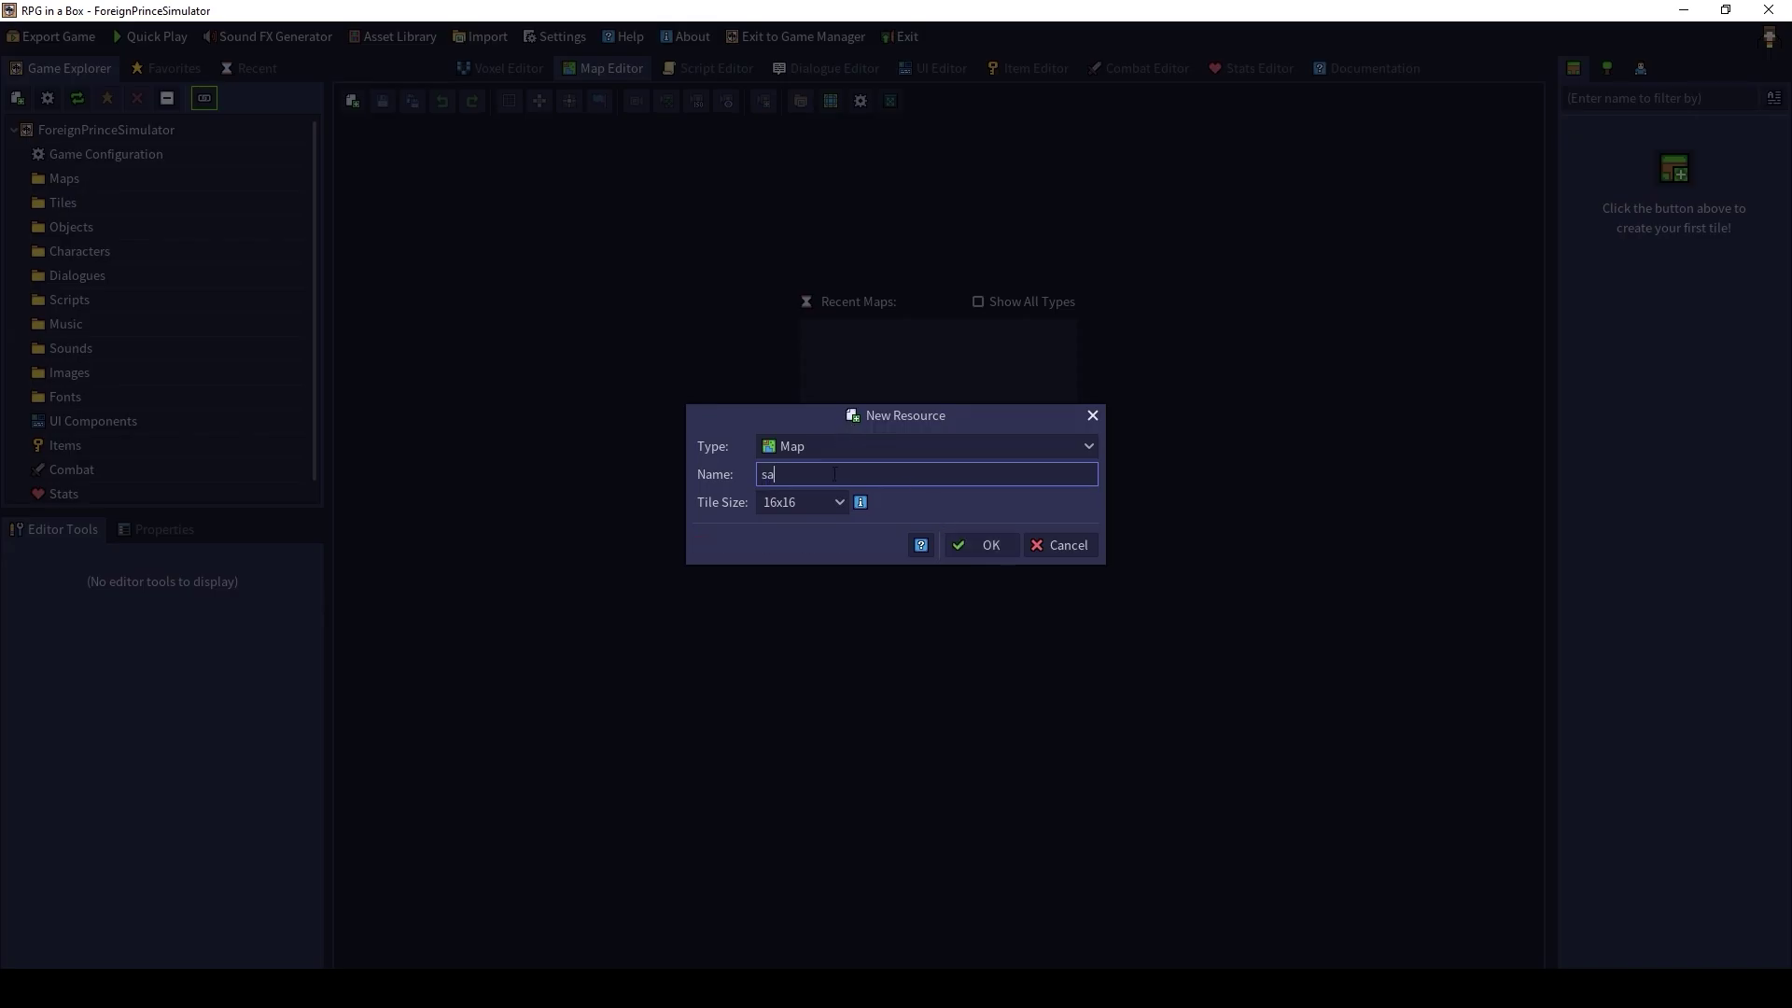
left_click(972, 547)
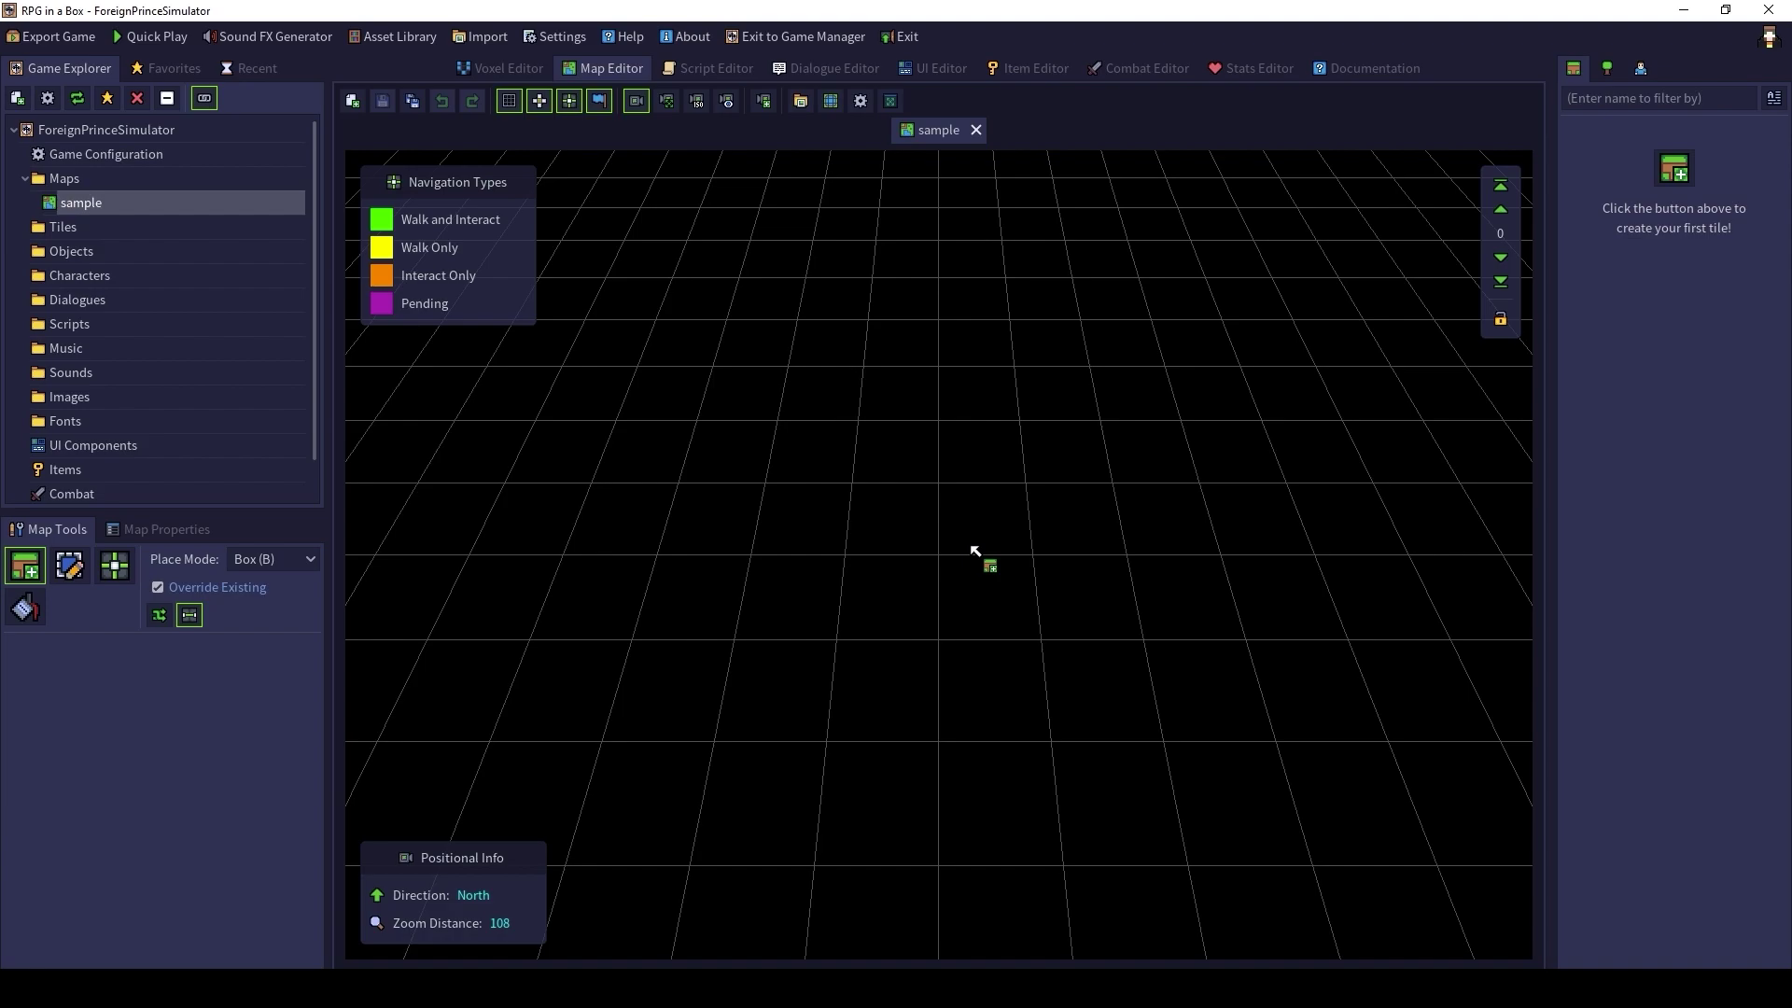
scroll(969, 555, "down", 10)
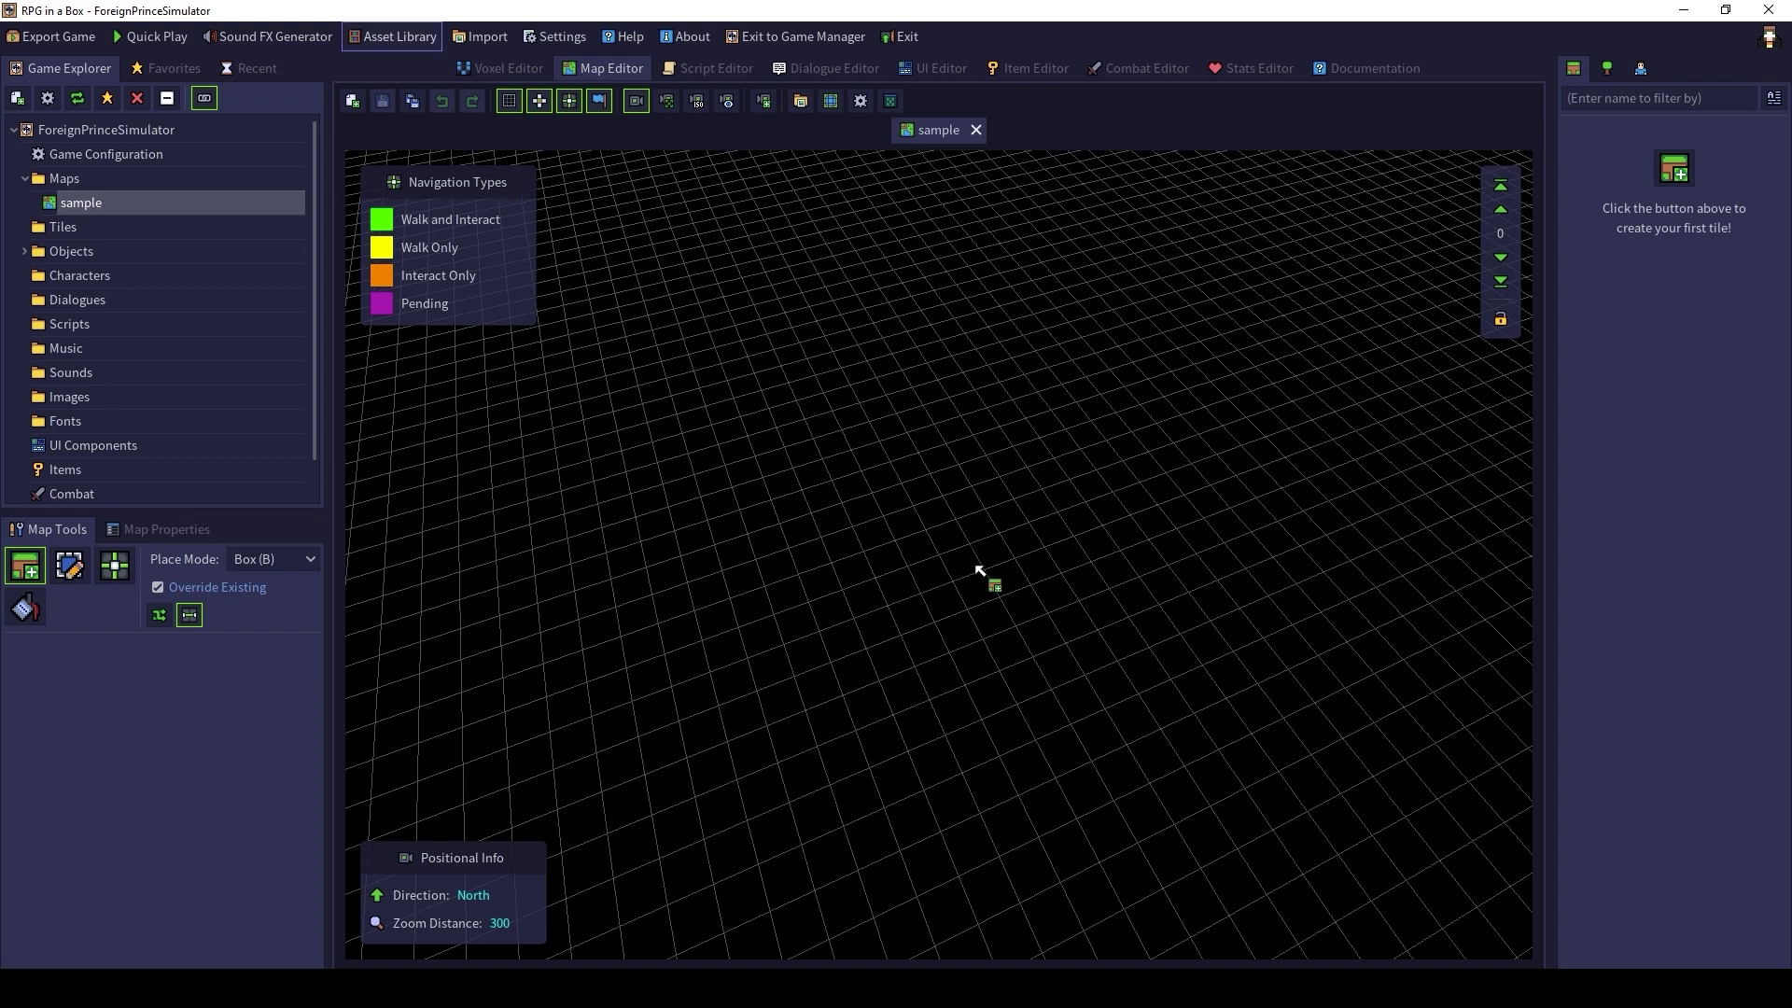
In the Asset Library, select five models on the first page, including the grass tiles
left_click(386, 28)
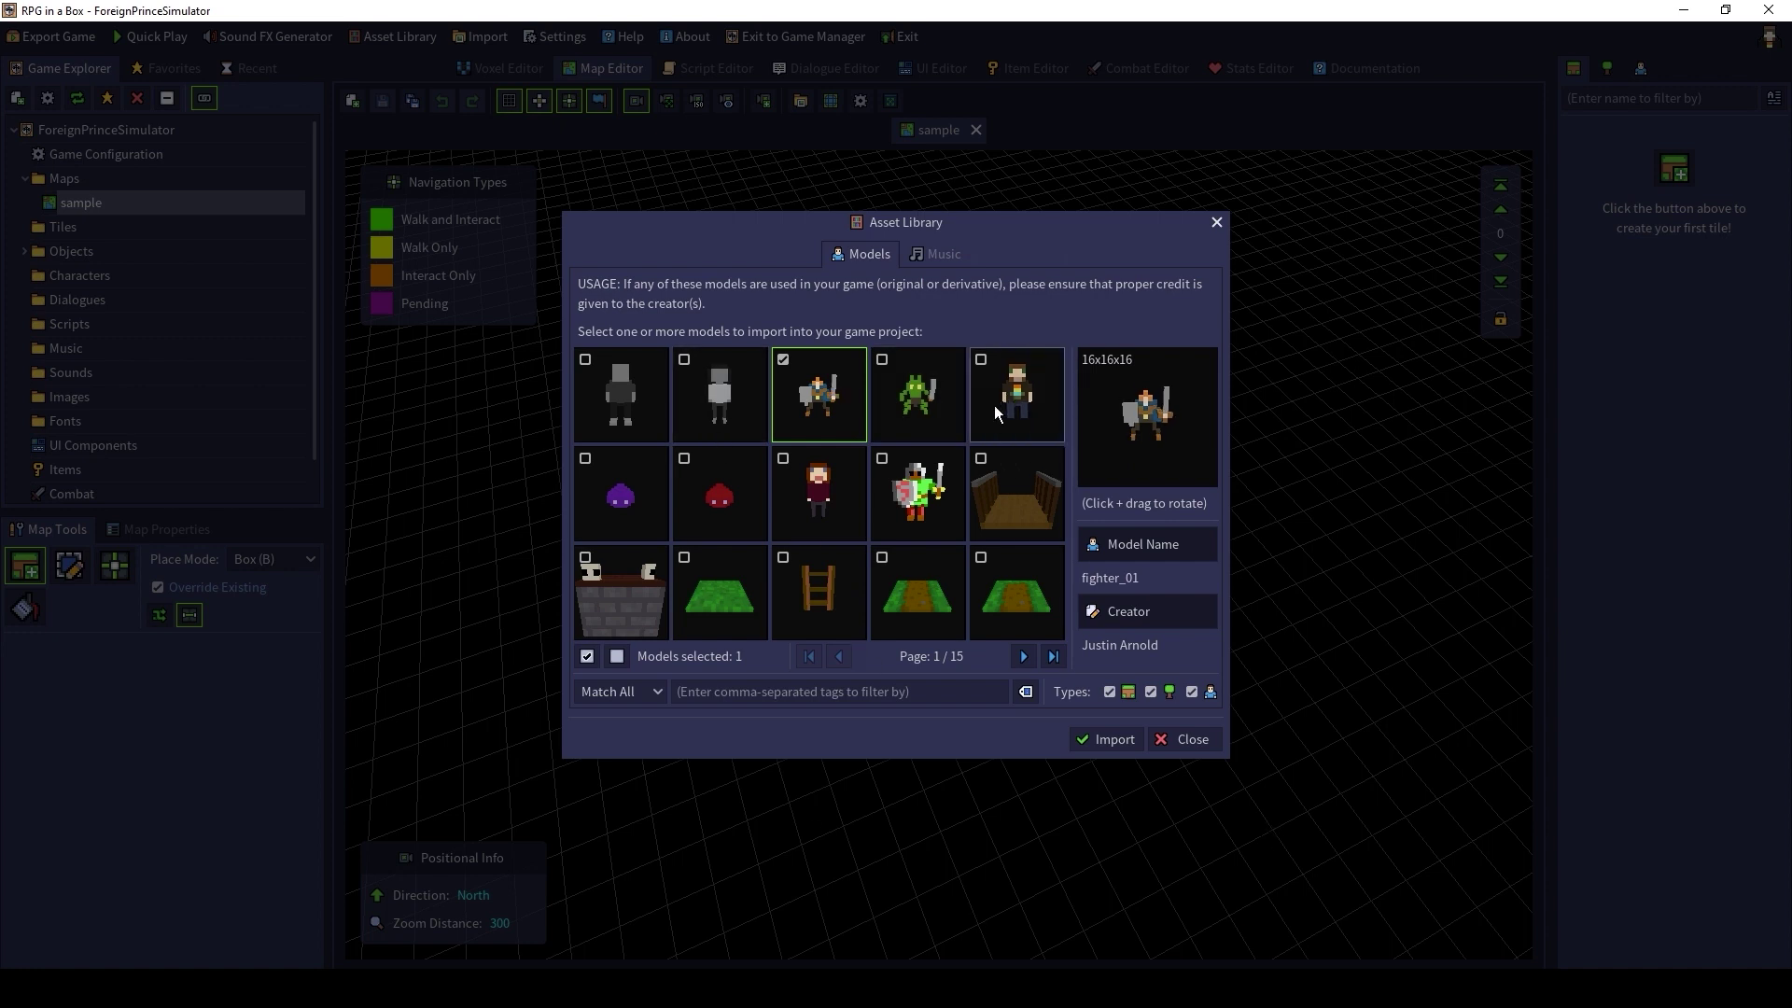
left_click(917, 395)
left_click(1016, 395)
left_click(720, 593)
left_click(918, 593)
left_click(1016, 593)
Add two path tiles and chest_01 from later pages, then import all selected models
left_click(1023, 657)
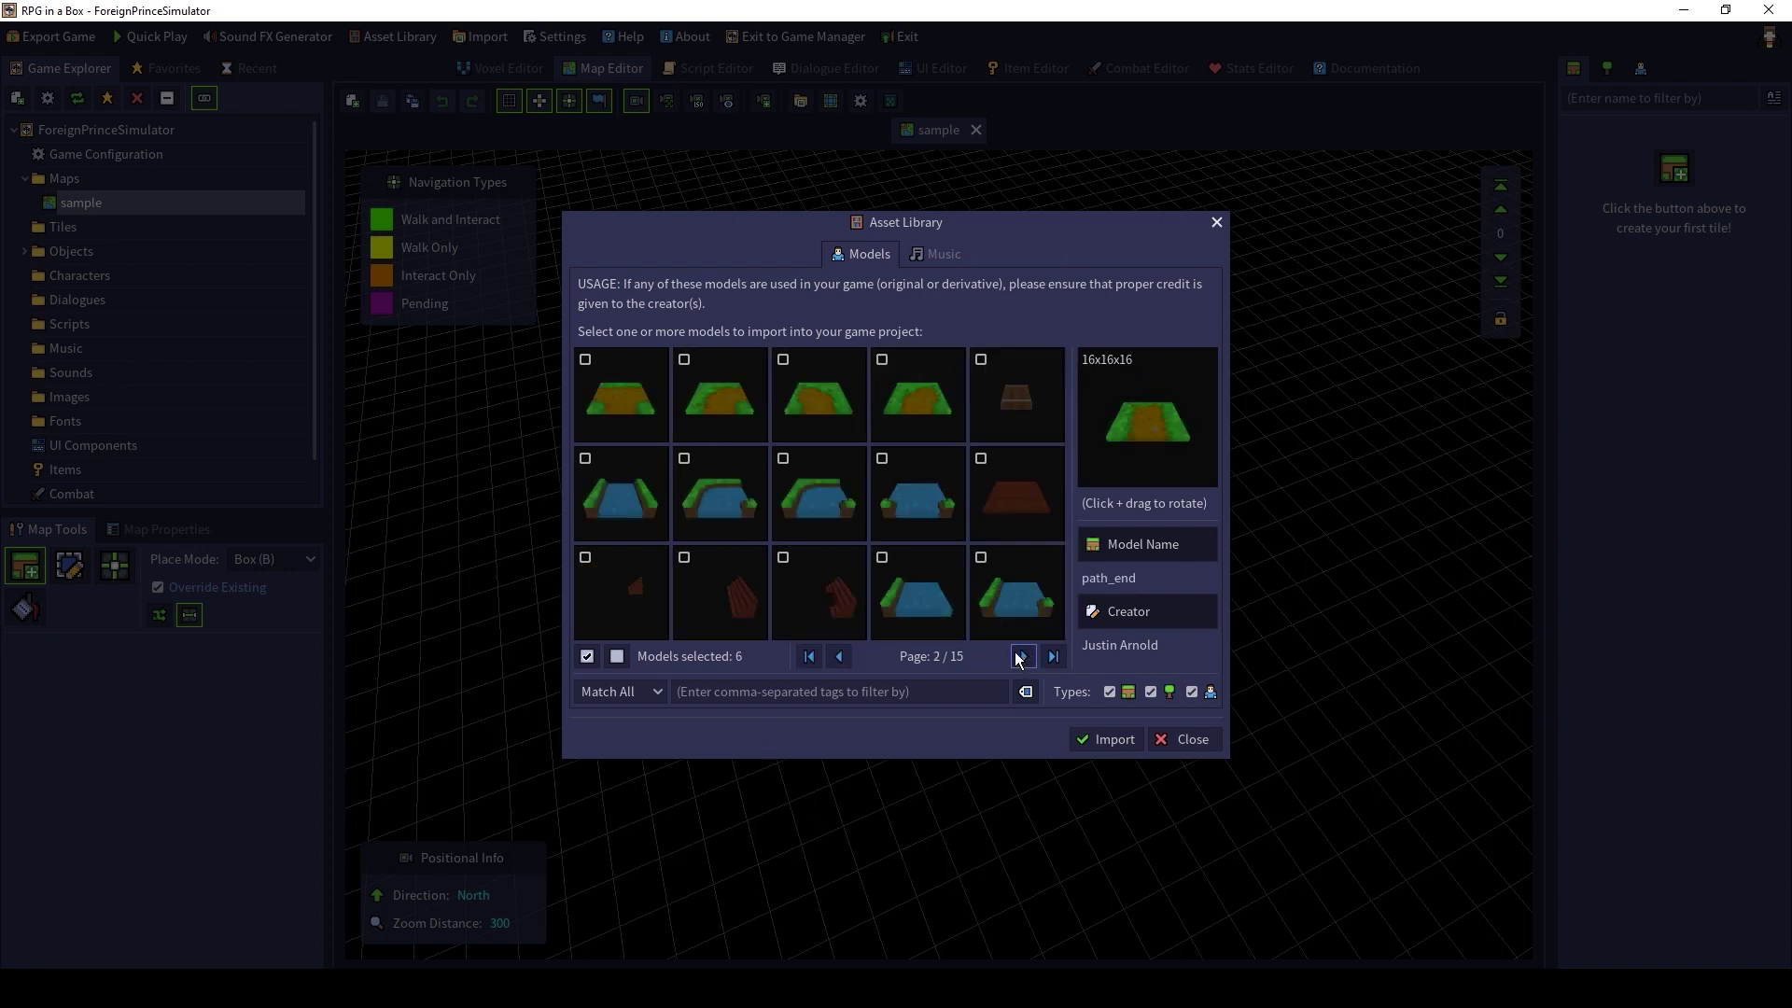
left_click(620, 395)
left_click(719, 395)
left_click(1024, 656)
left_click(1024, 656)
left_click(1024, 656)
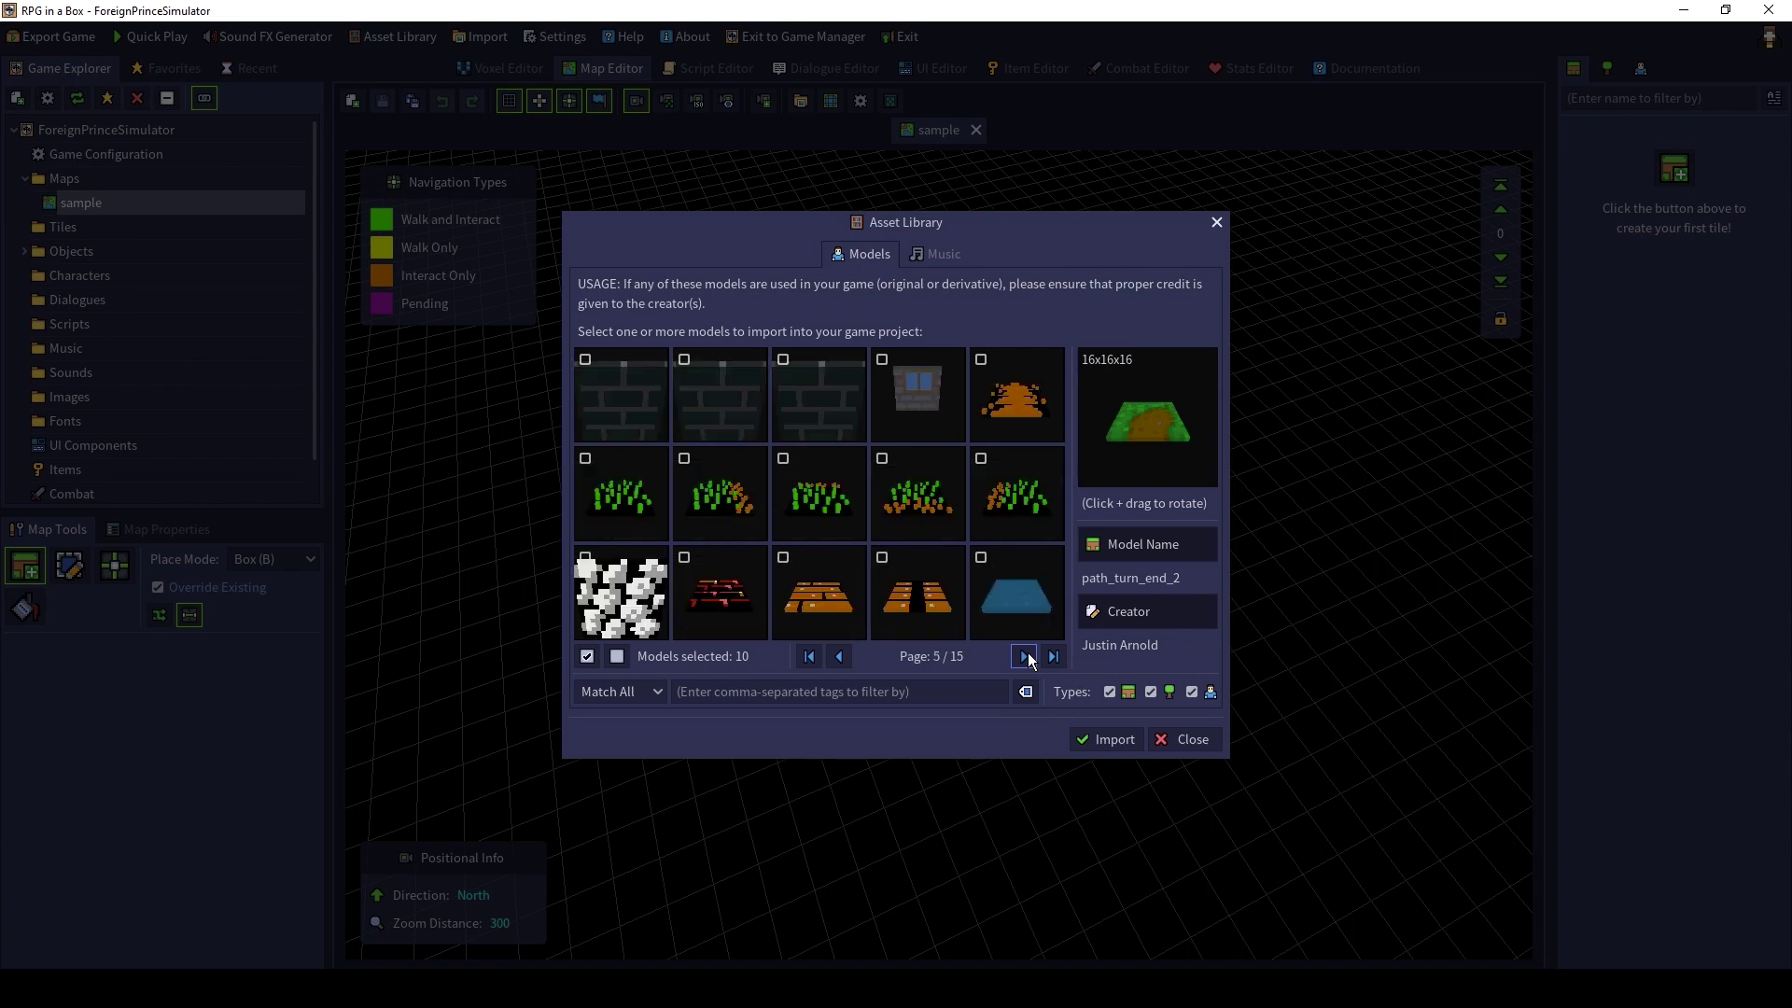
left_click(1023, 656)
left_click(821, 504)
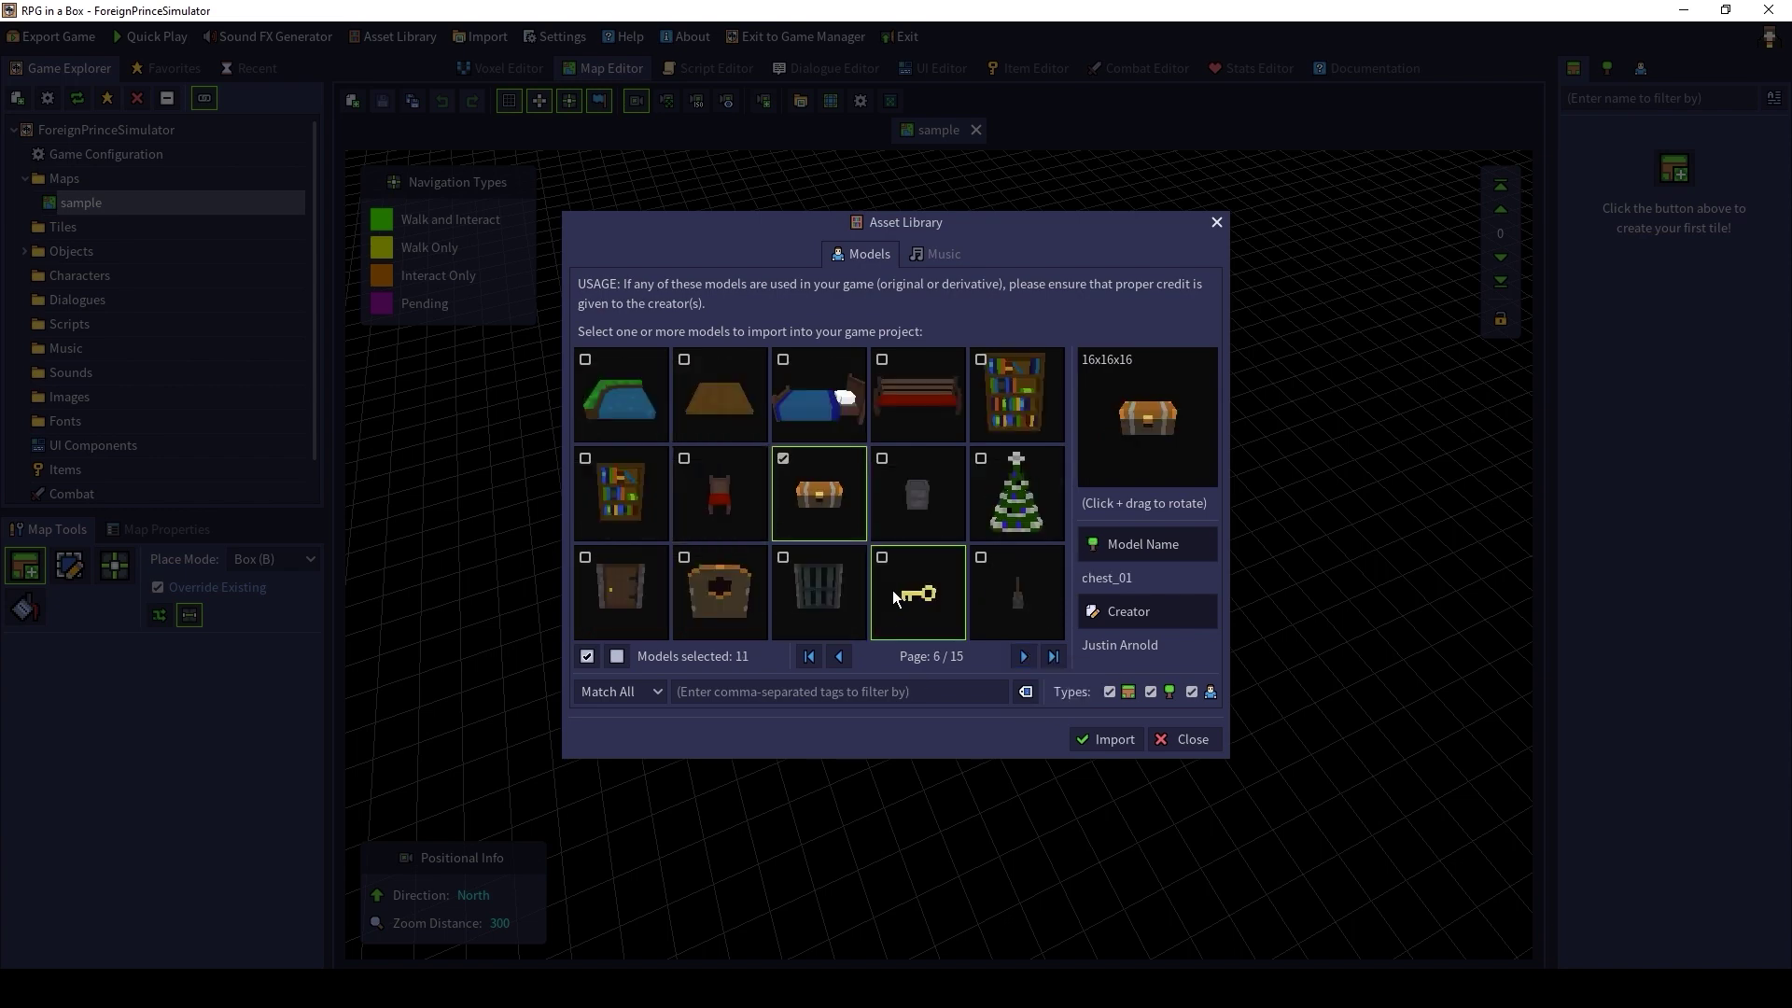
left_click(1087, 732)
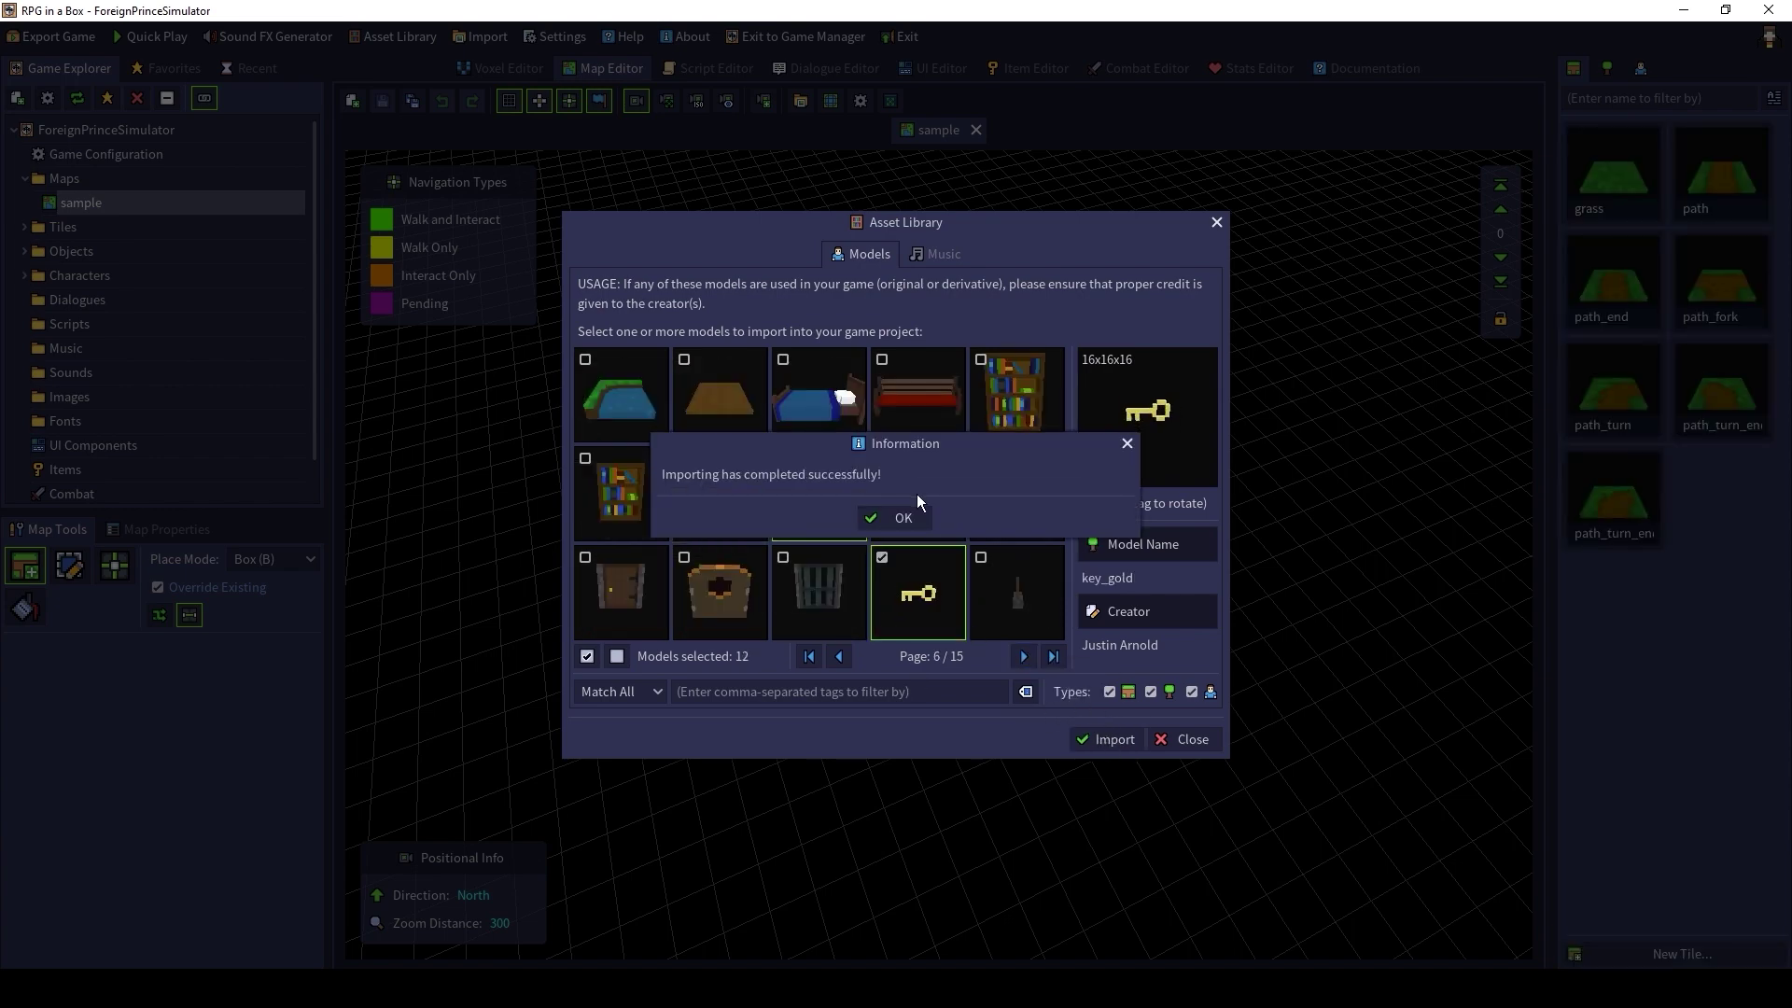
left_click(905, 509)
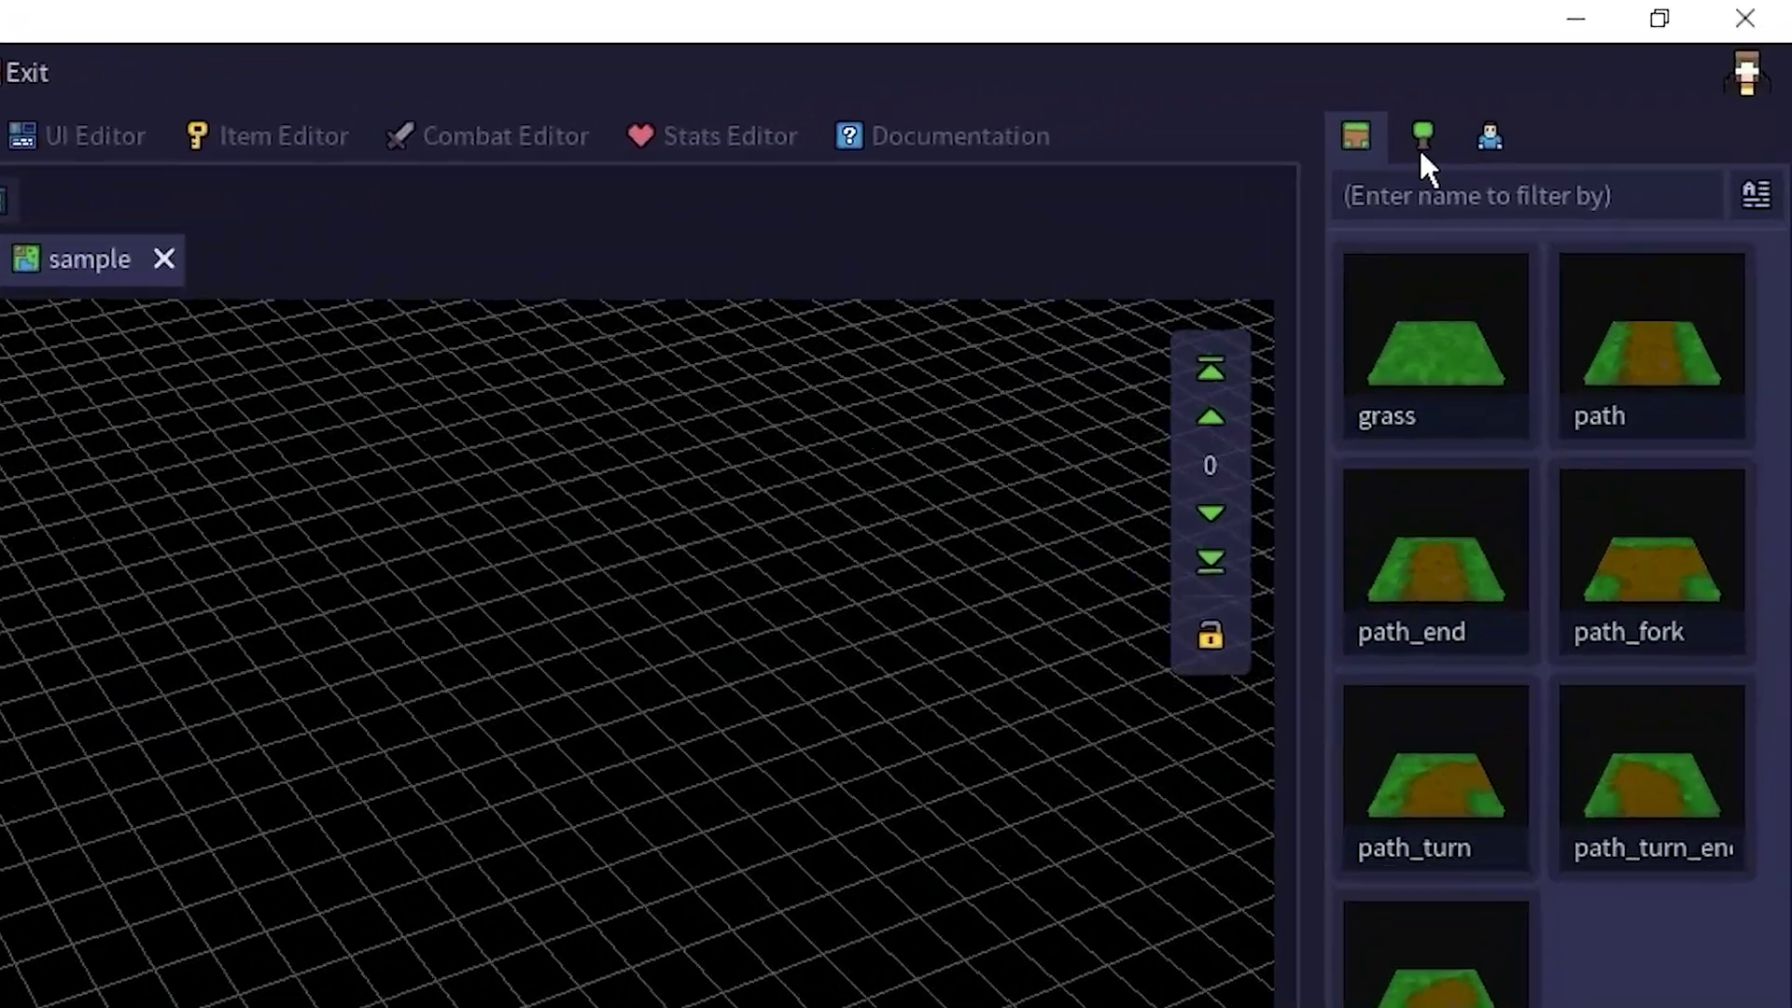
left_click(1607, 72)
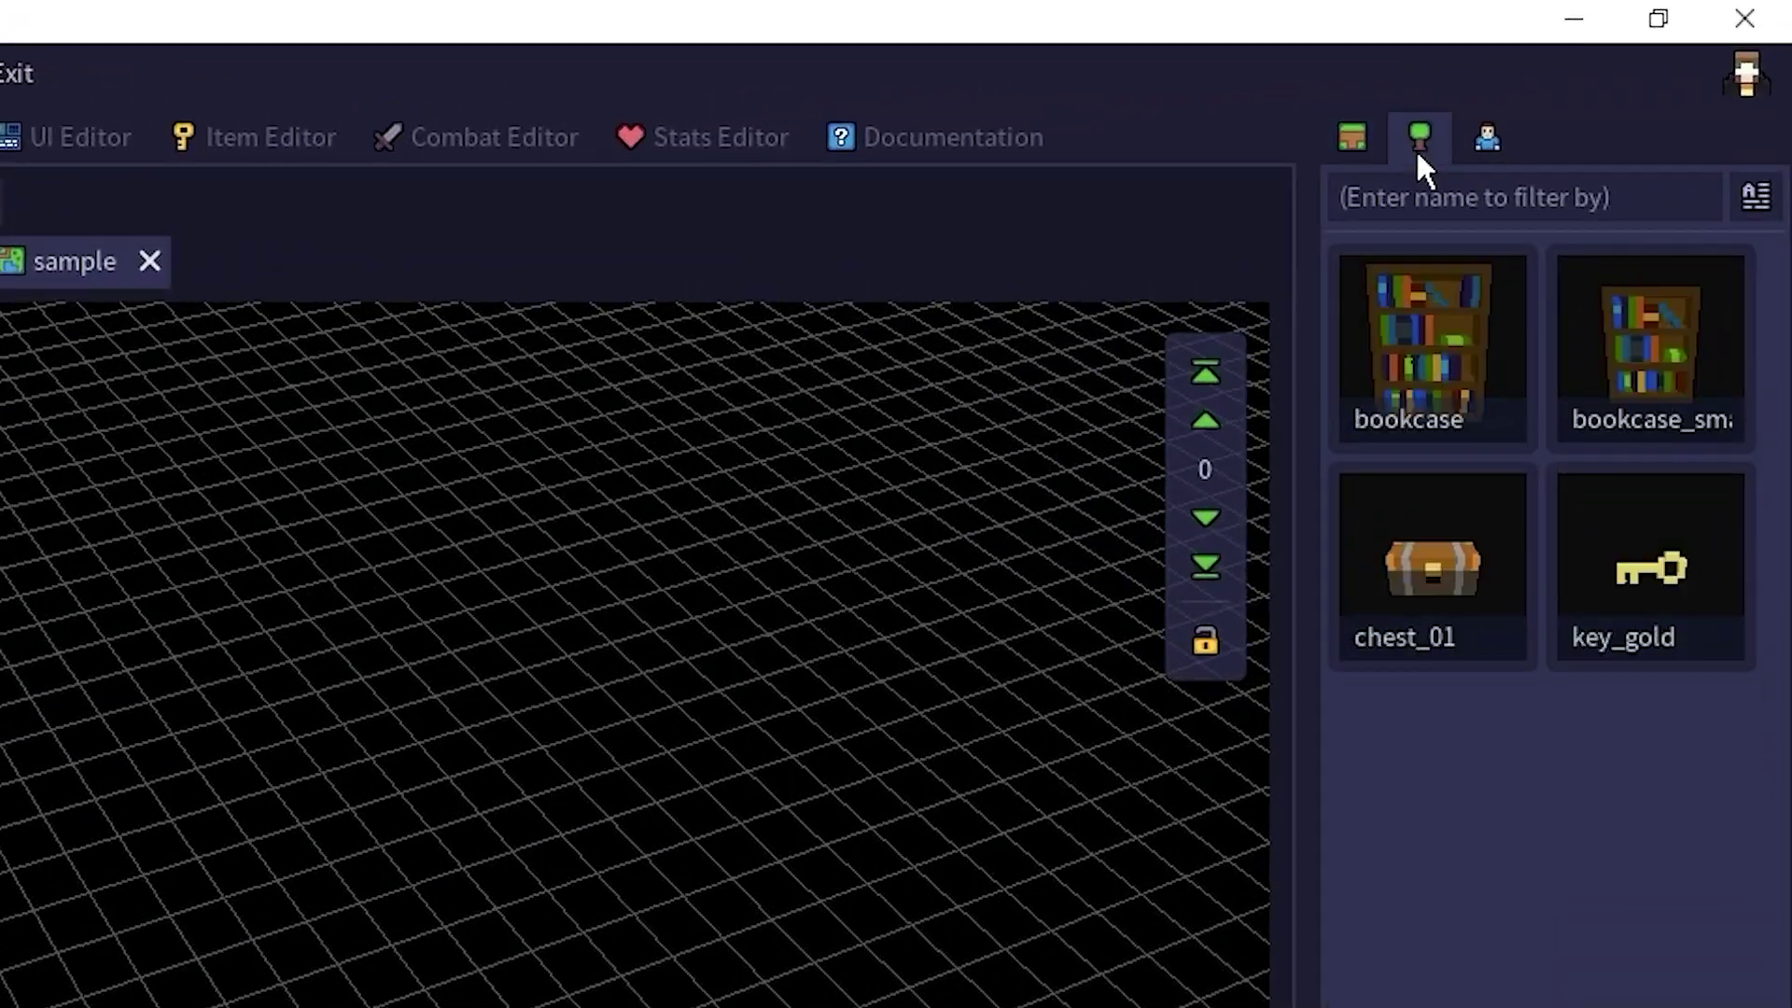
left_click(1488, 138)
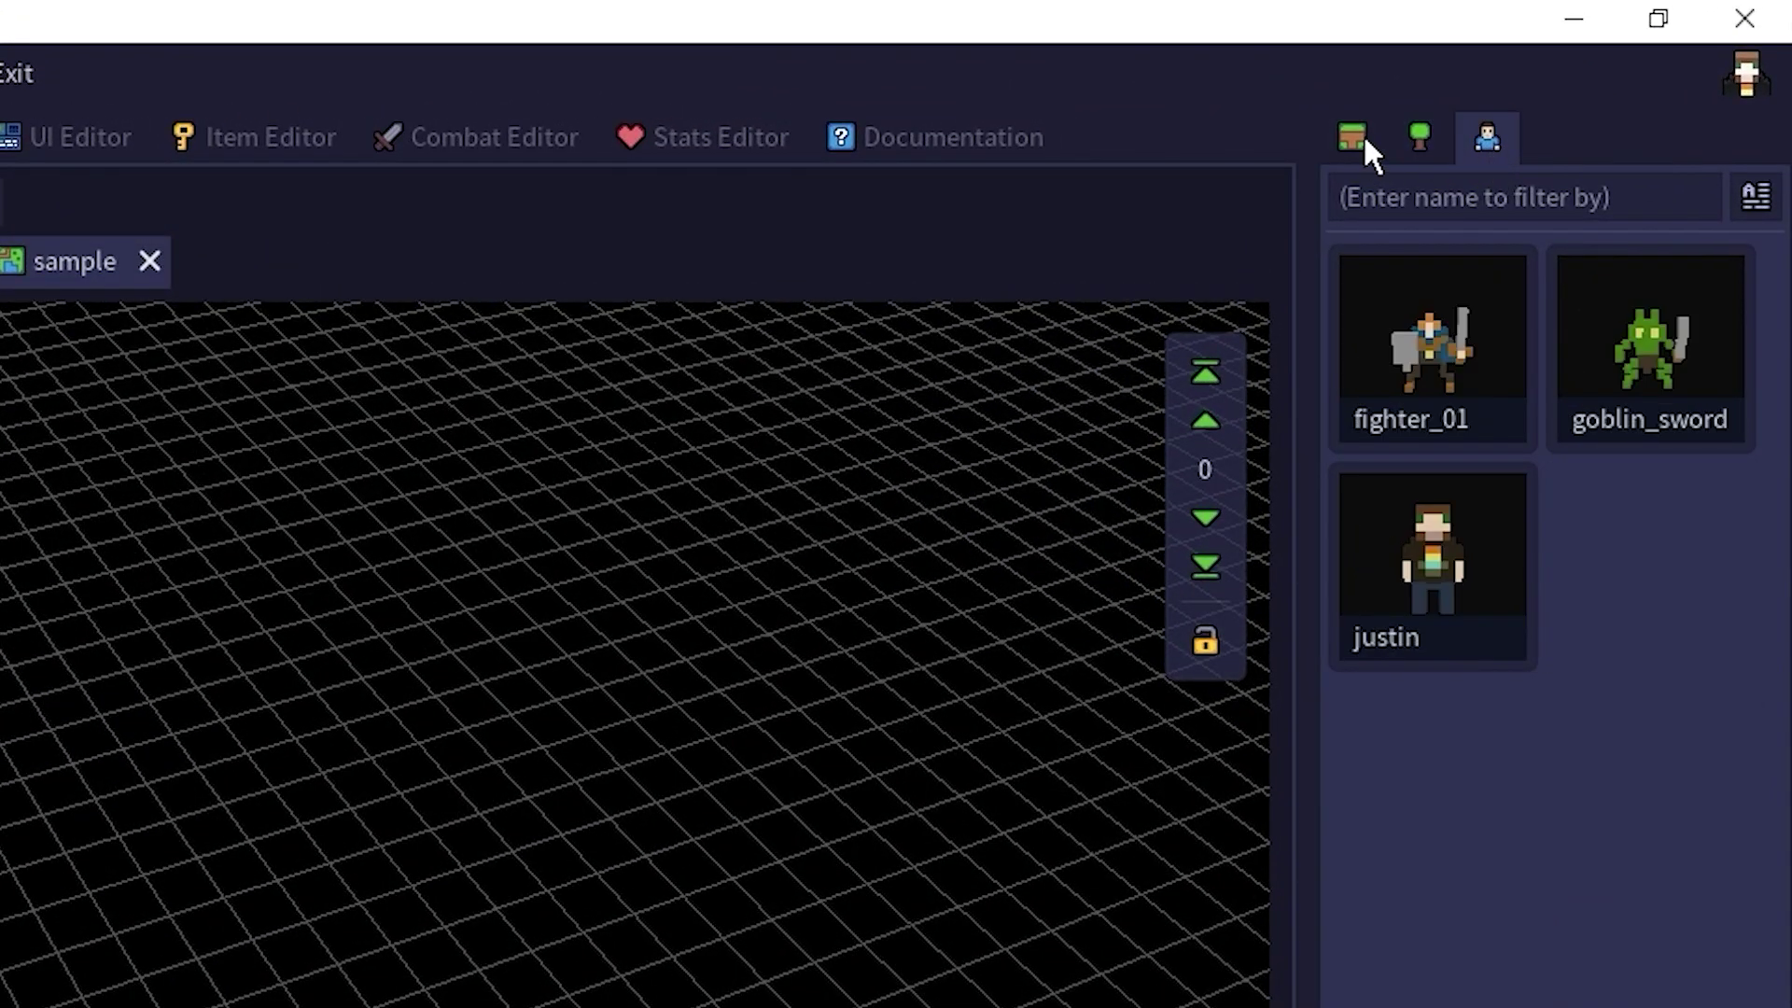
left_click(1355, 136)
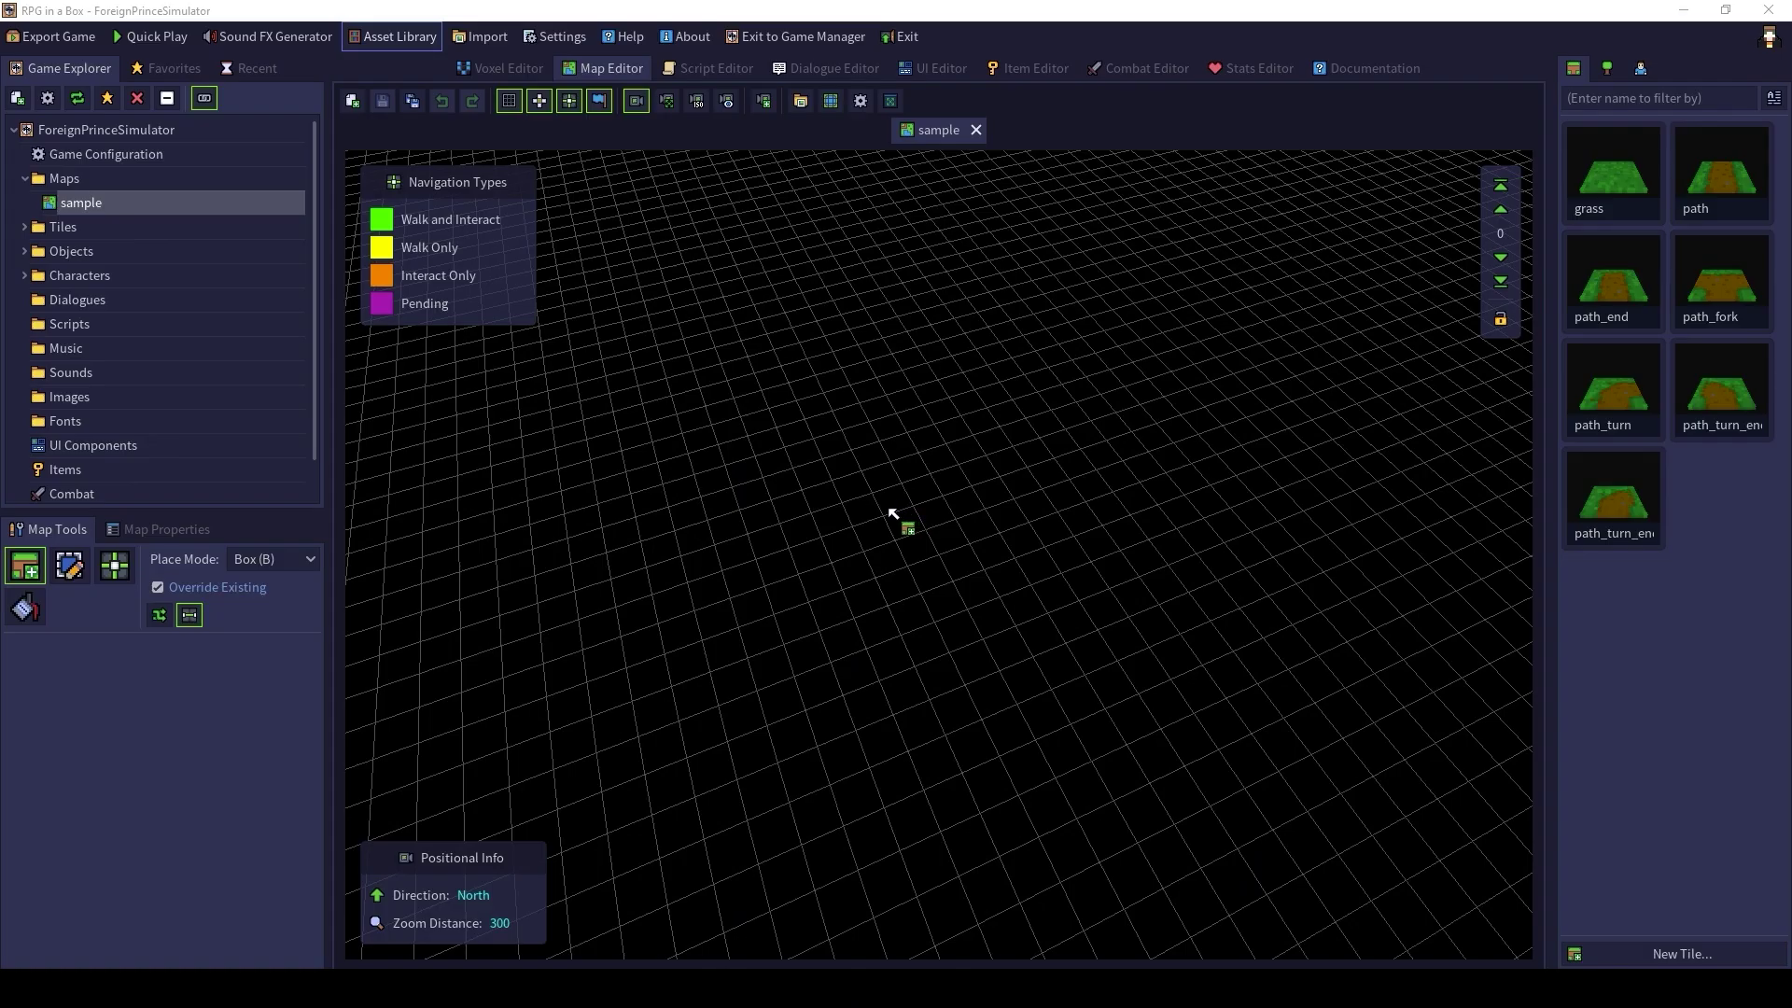
Fill a large rectangle of the sample map with grass tiles
left_click(1613, 175)
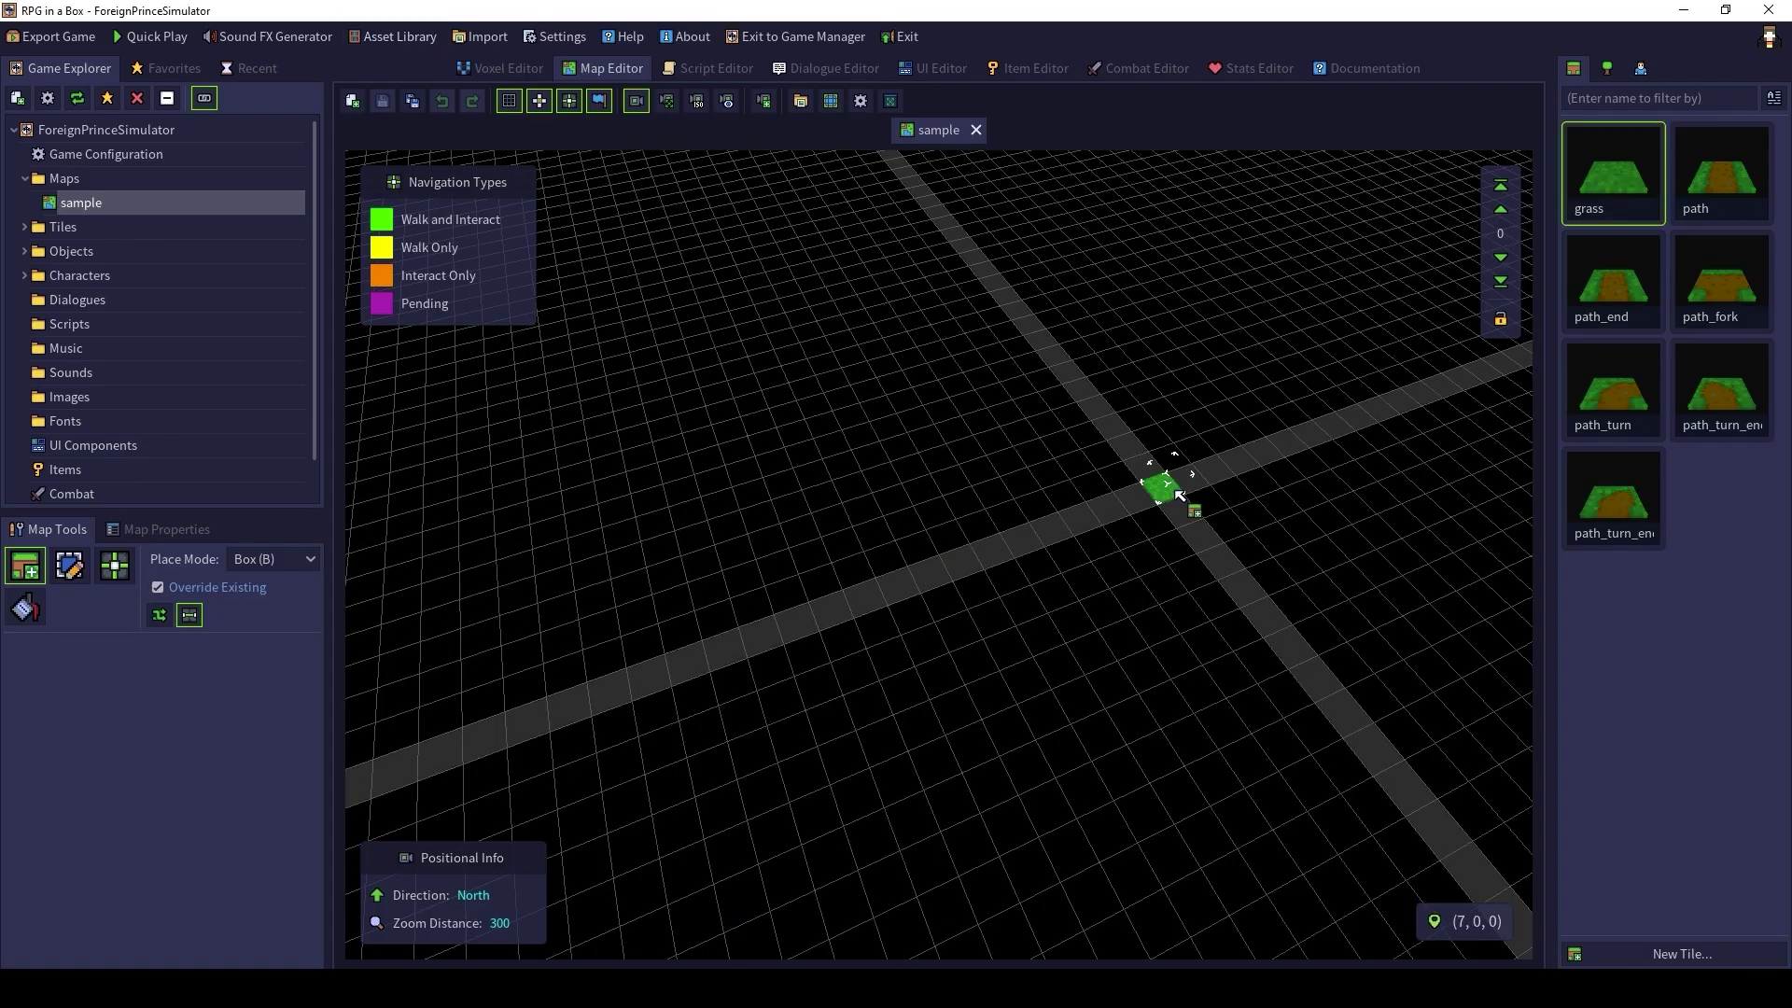
key("s")
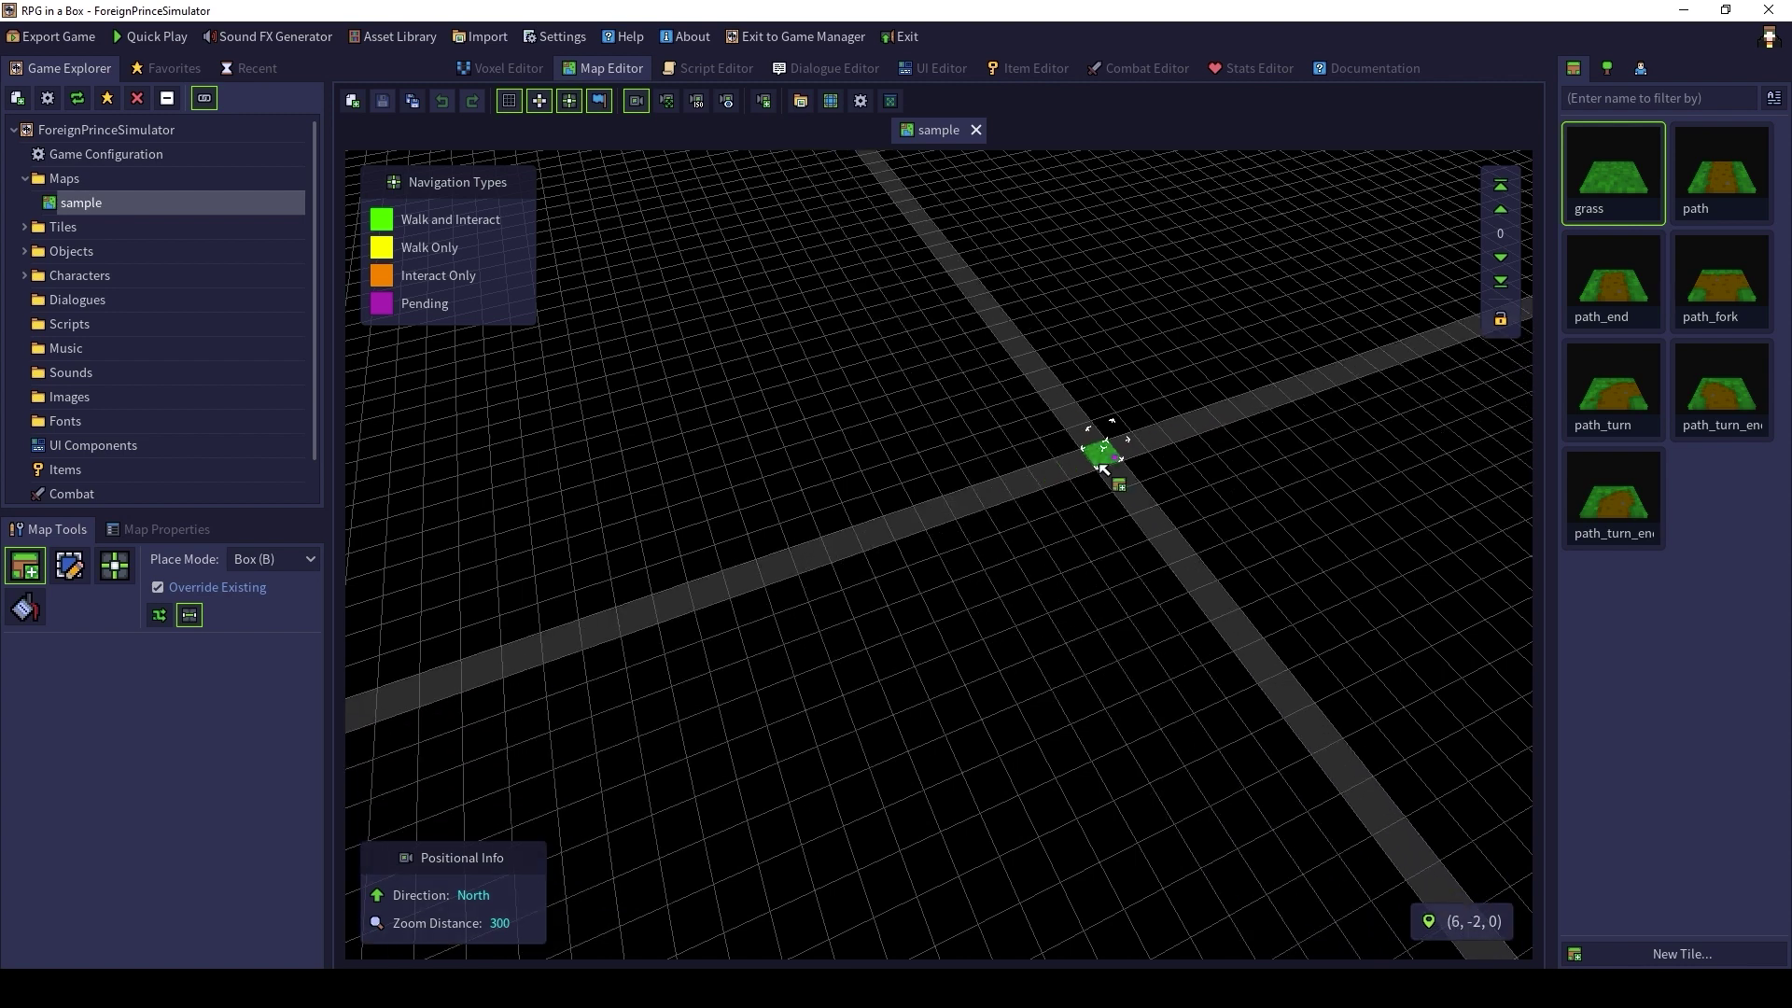
left_click_drag(1173, 537, 1391, 593)
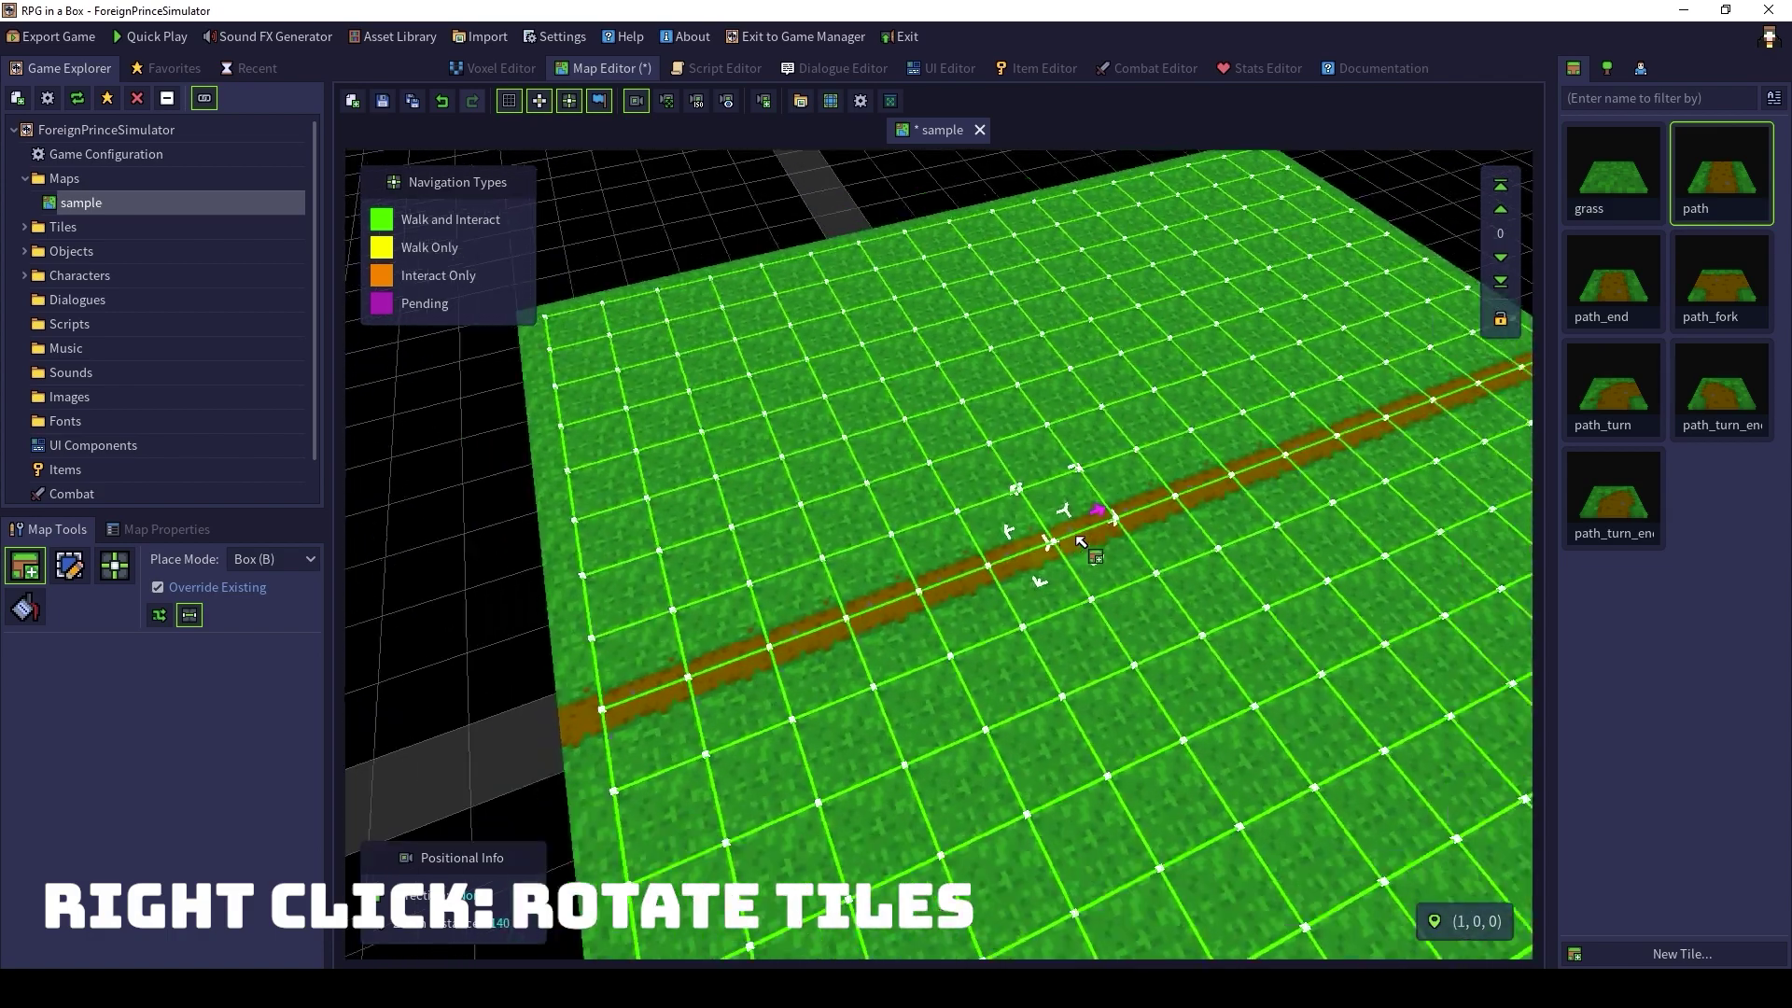
Adjust the placement height, orbit around the map, and lock the placement height
scroll(1073, 534, "down", 3)
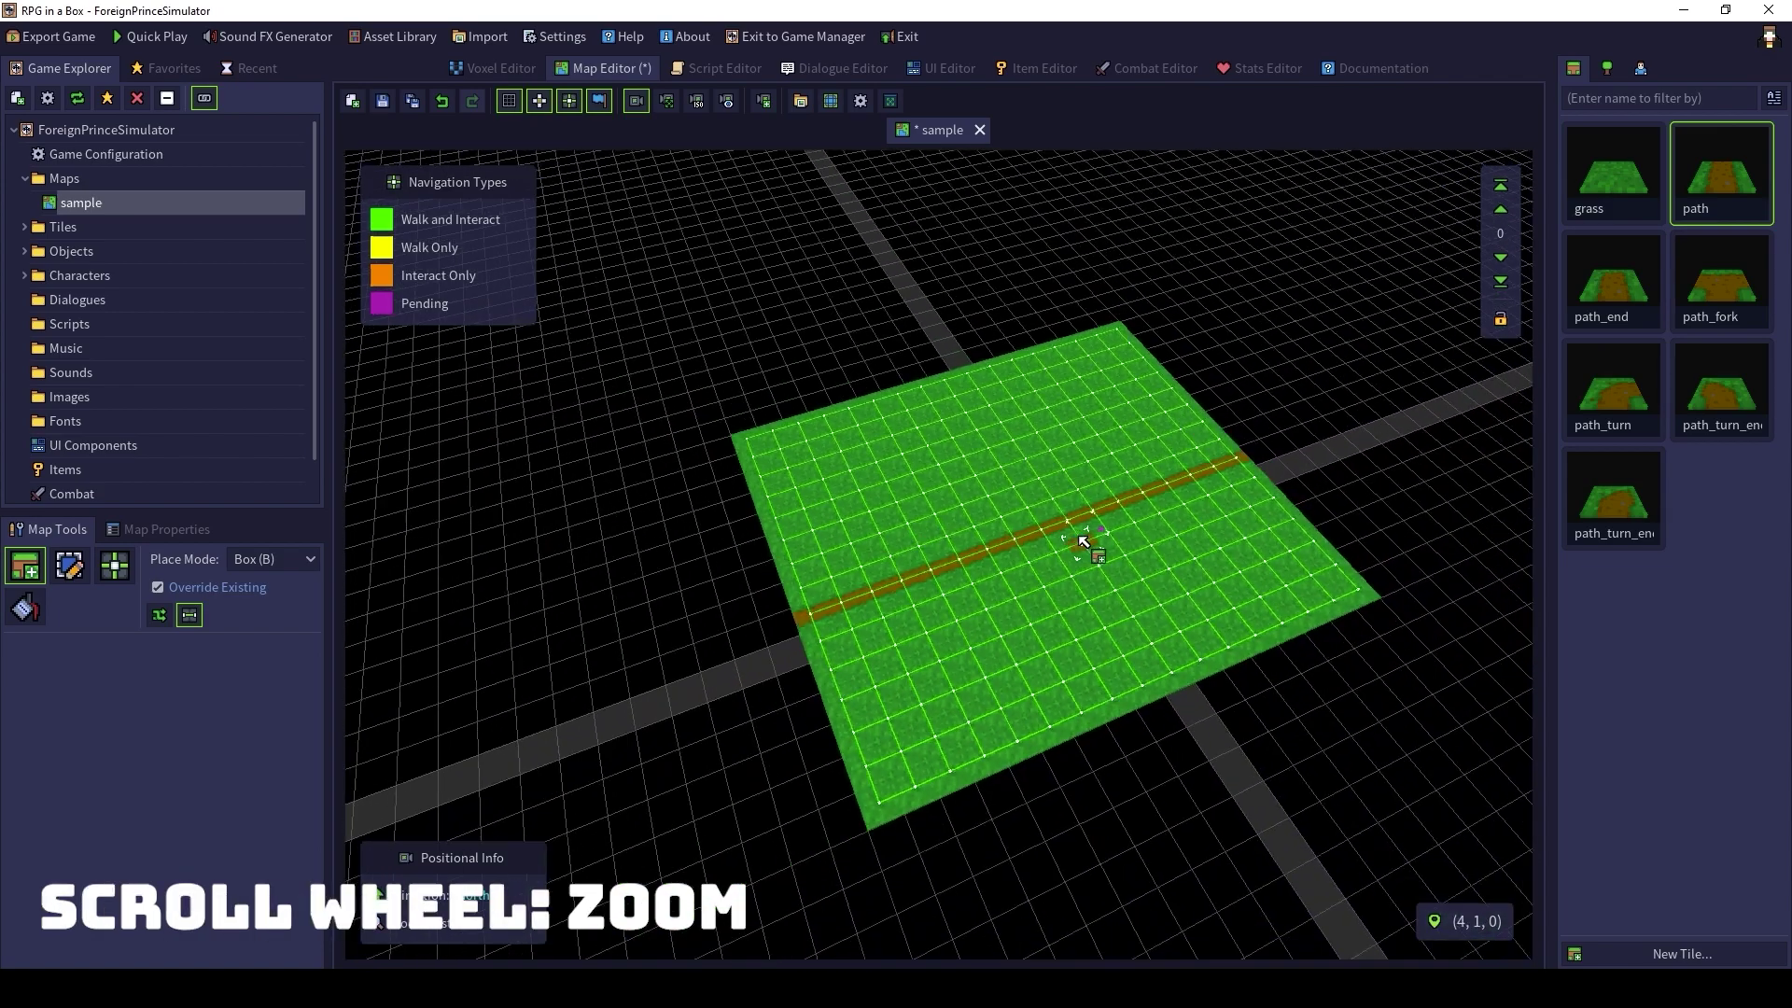
scroll(1085, 541, "up", 5)
scroll(1086, 542, "down", 5)
scroll(821, 640, "up", 4, "ctrl")
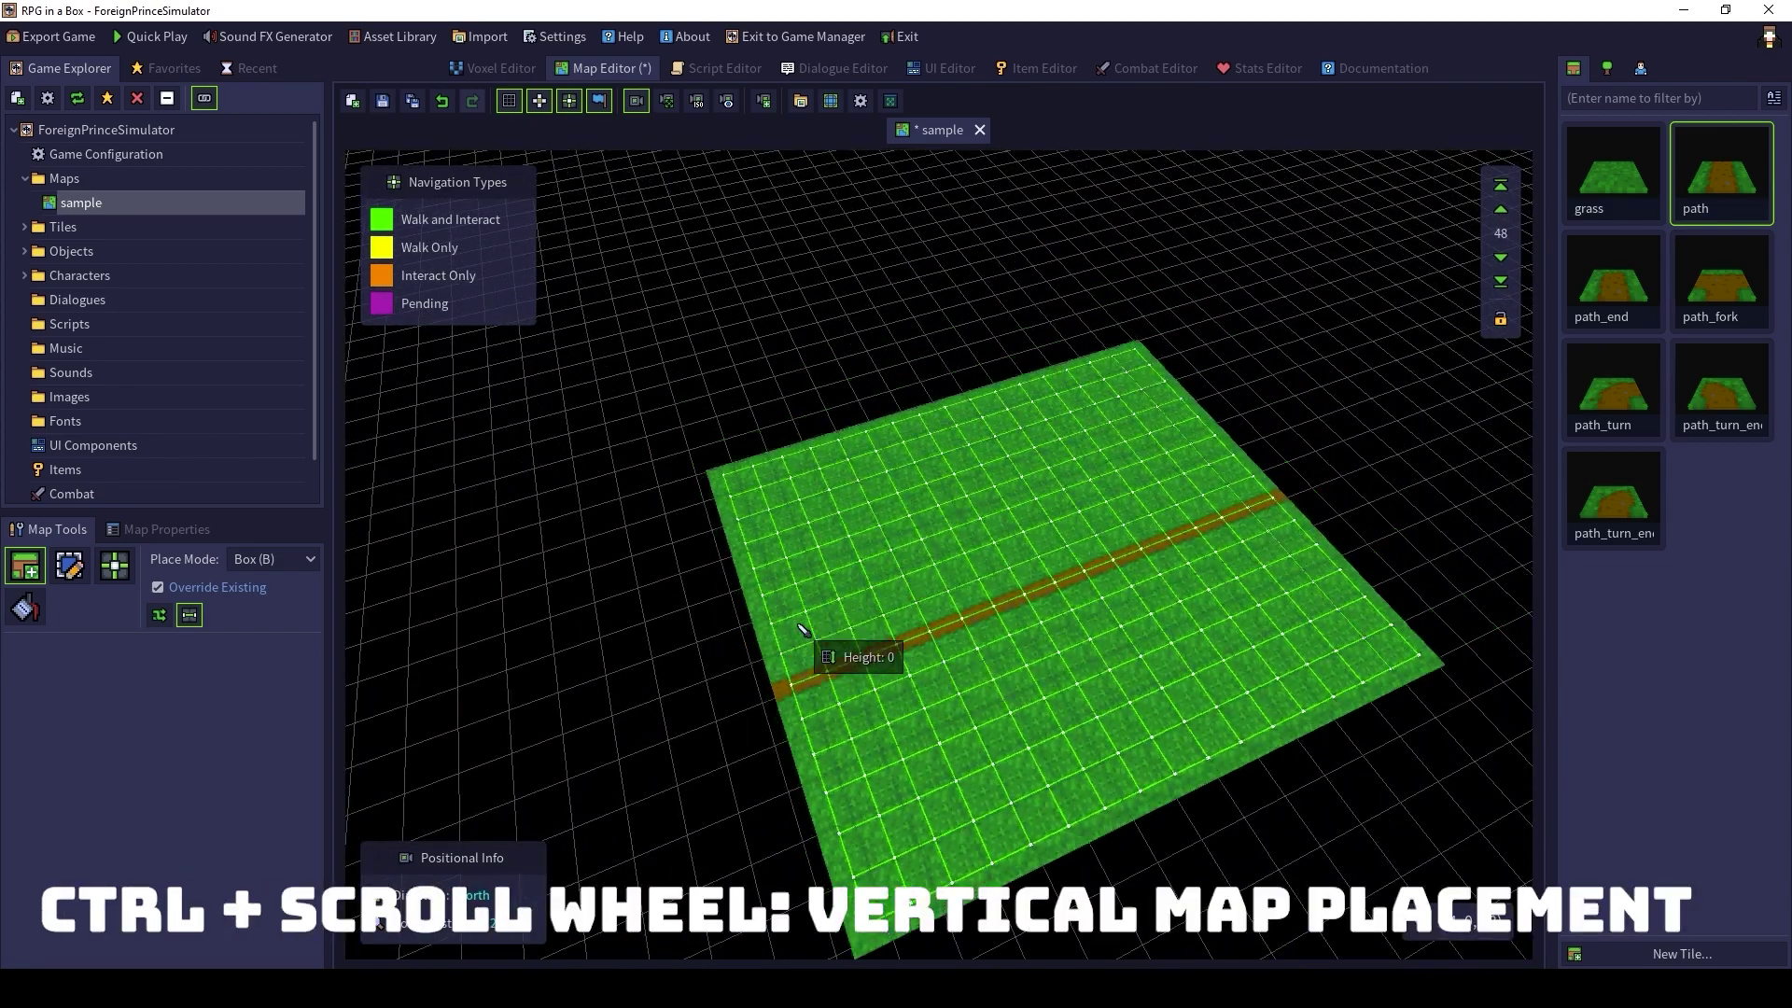
scroll(804, 629, "down", 6, "ctrl")
scroll(804, 628, "up", 4, "ctrl")
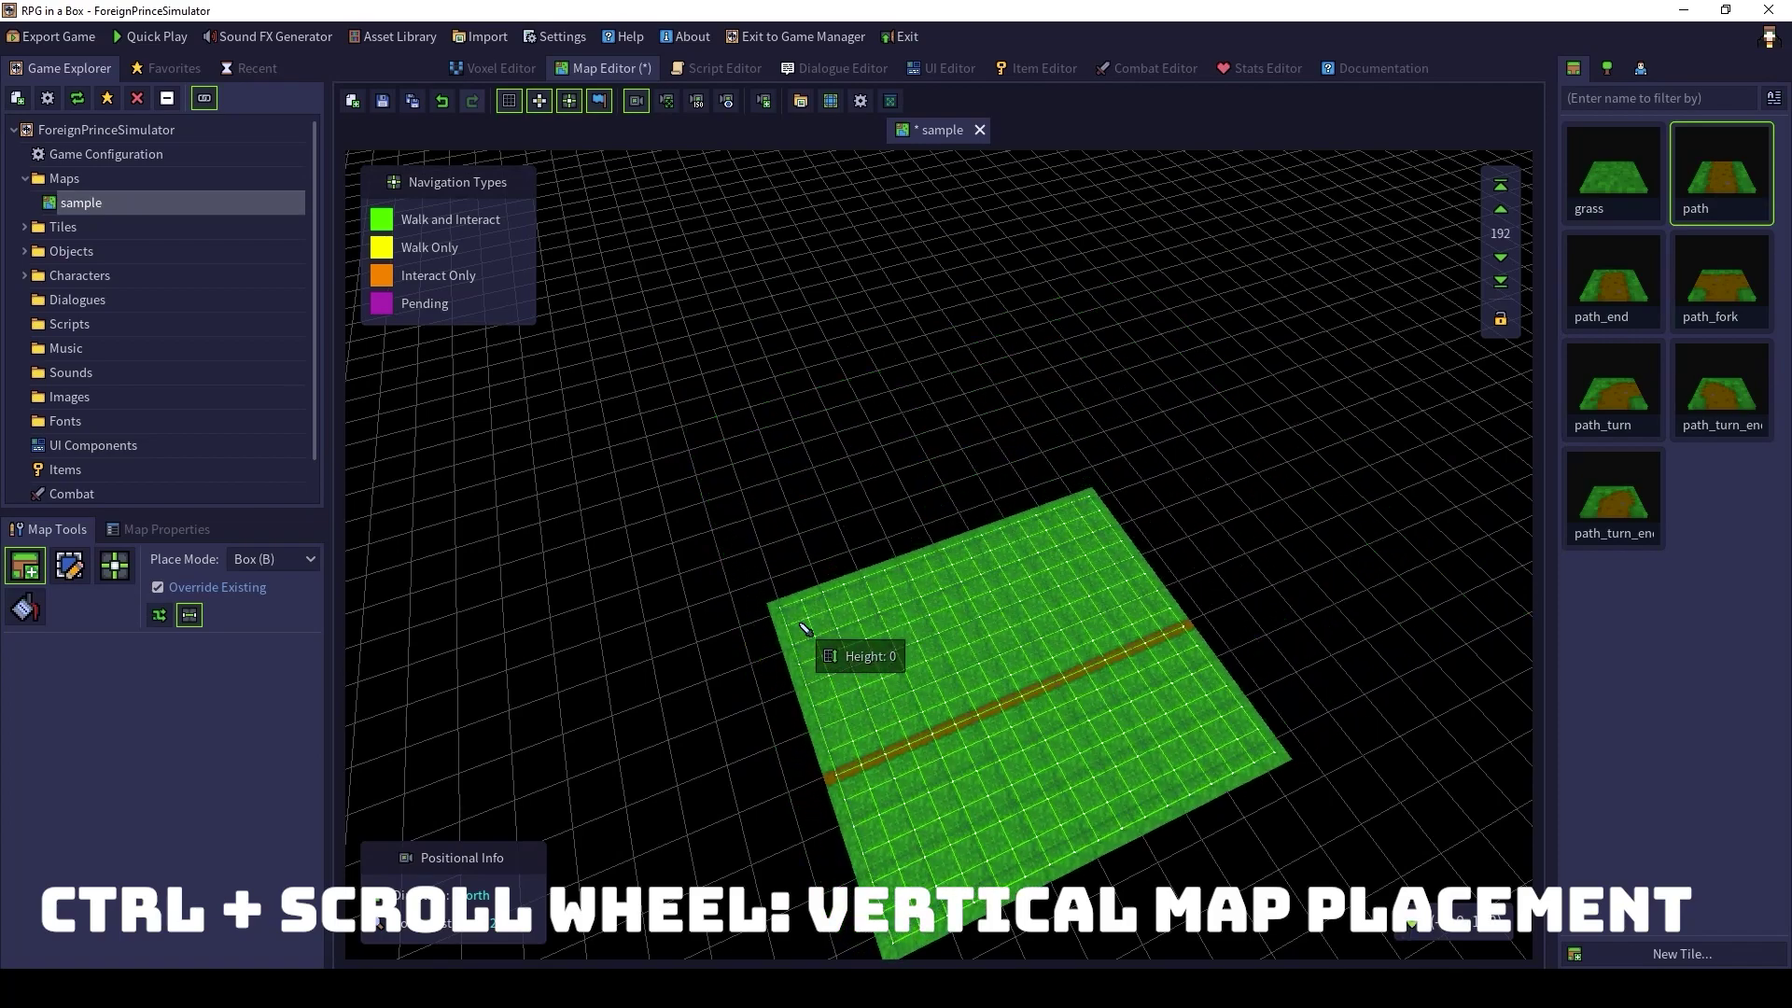
scroll(805, 629, "down", 2, "ctrl")
scroll(804, 628, "down", 4, "ctrl")
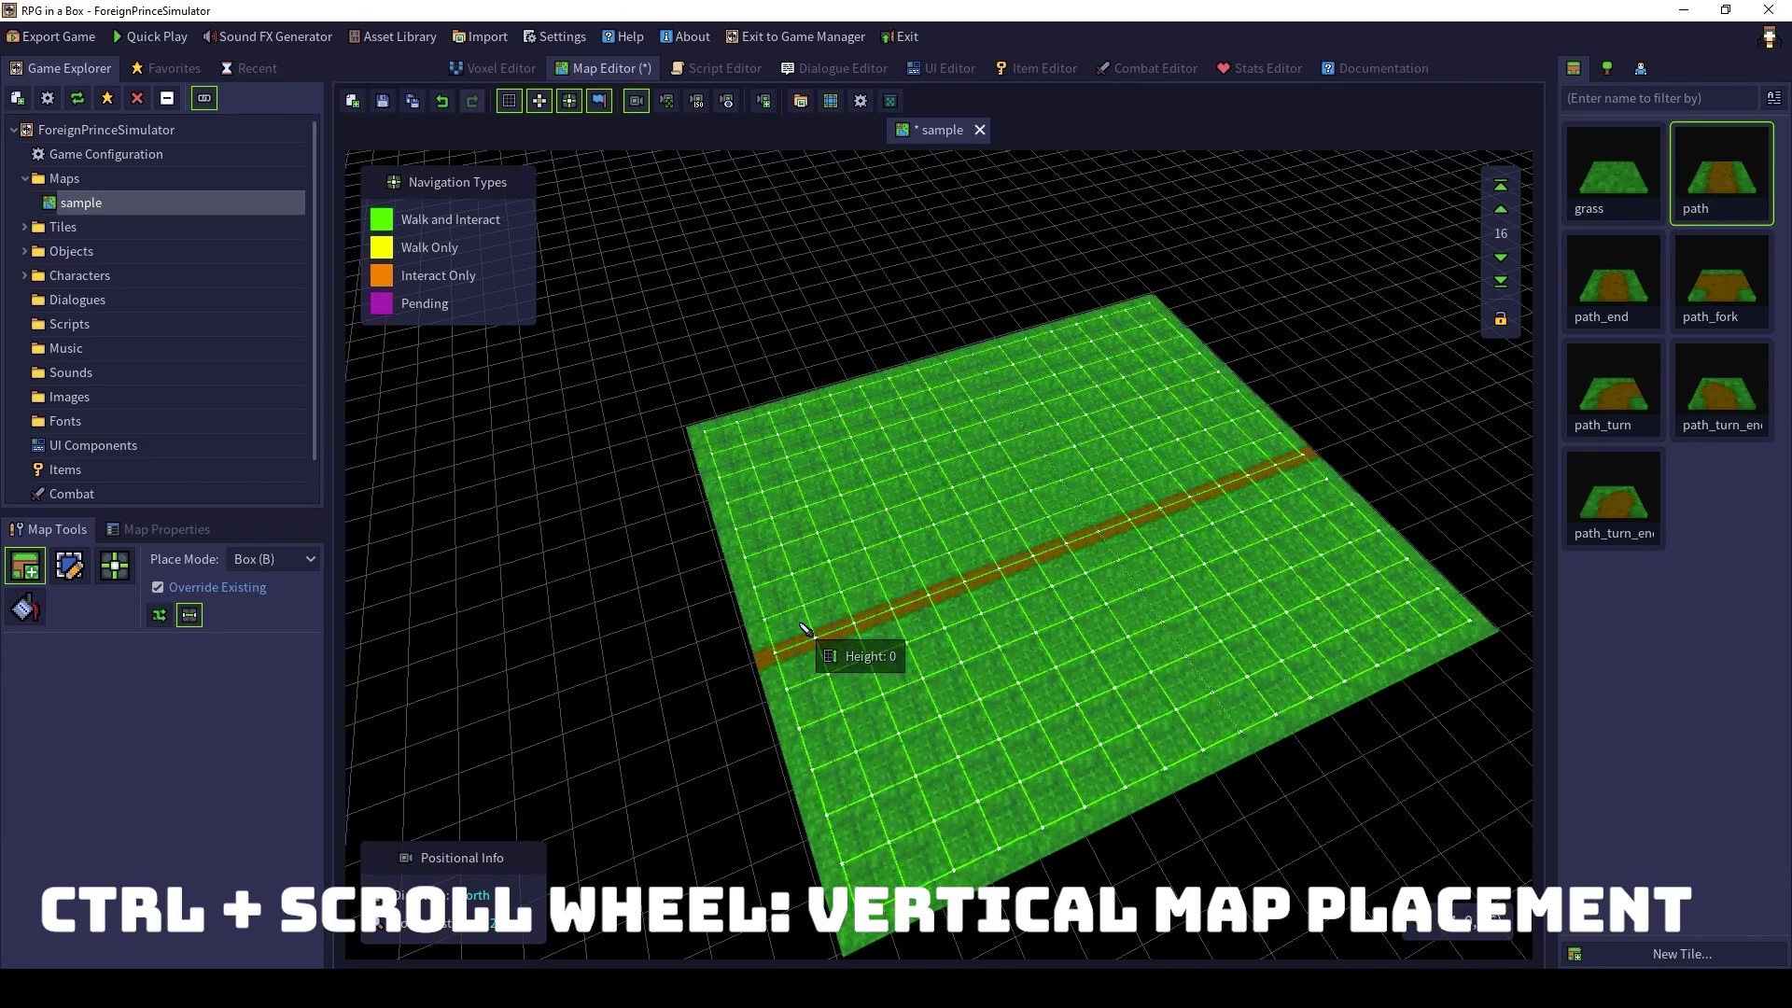
scroll(805, 627, "down", 16, "ctrl")
middle_click_drag(800, 628, 1115, 638)
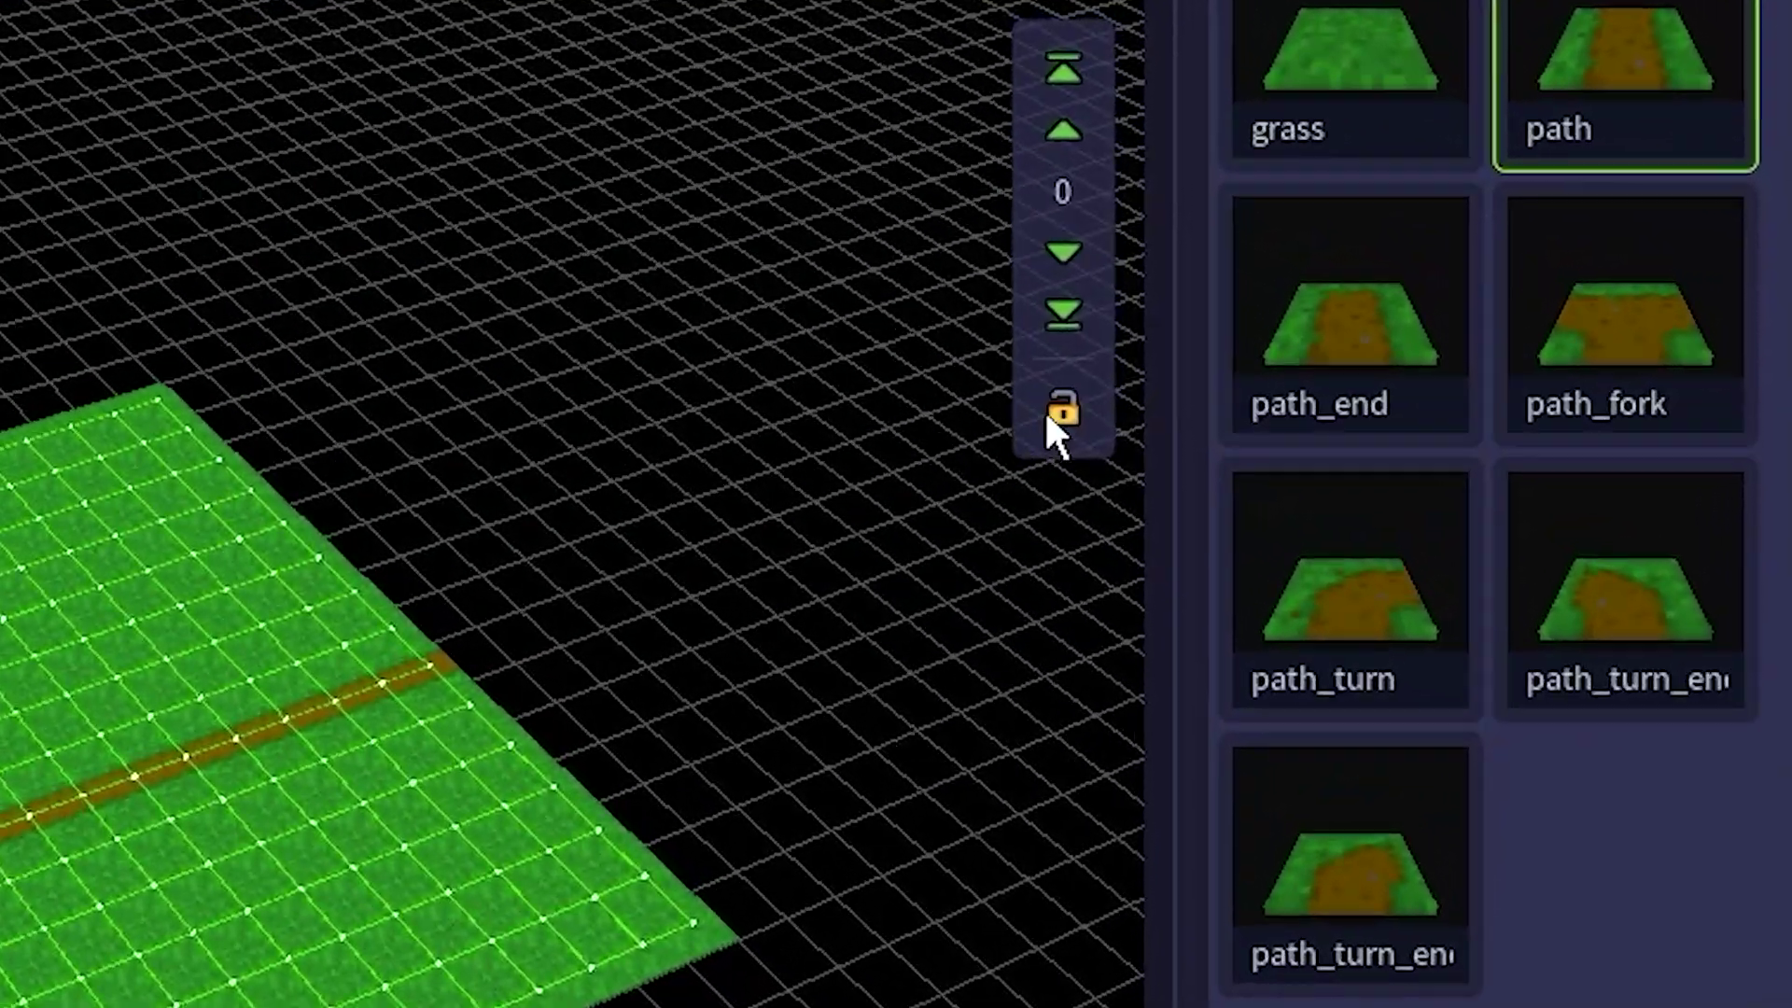
left_click(1063, 410)
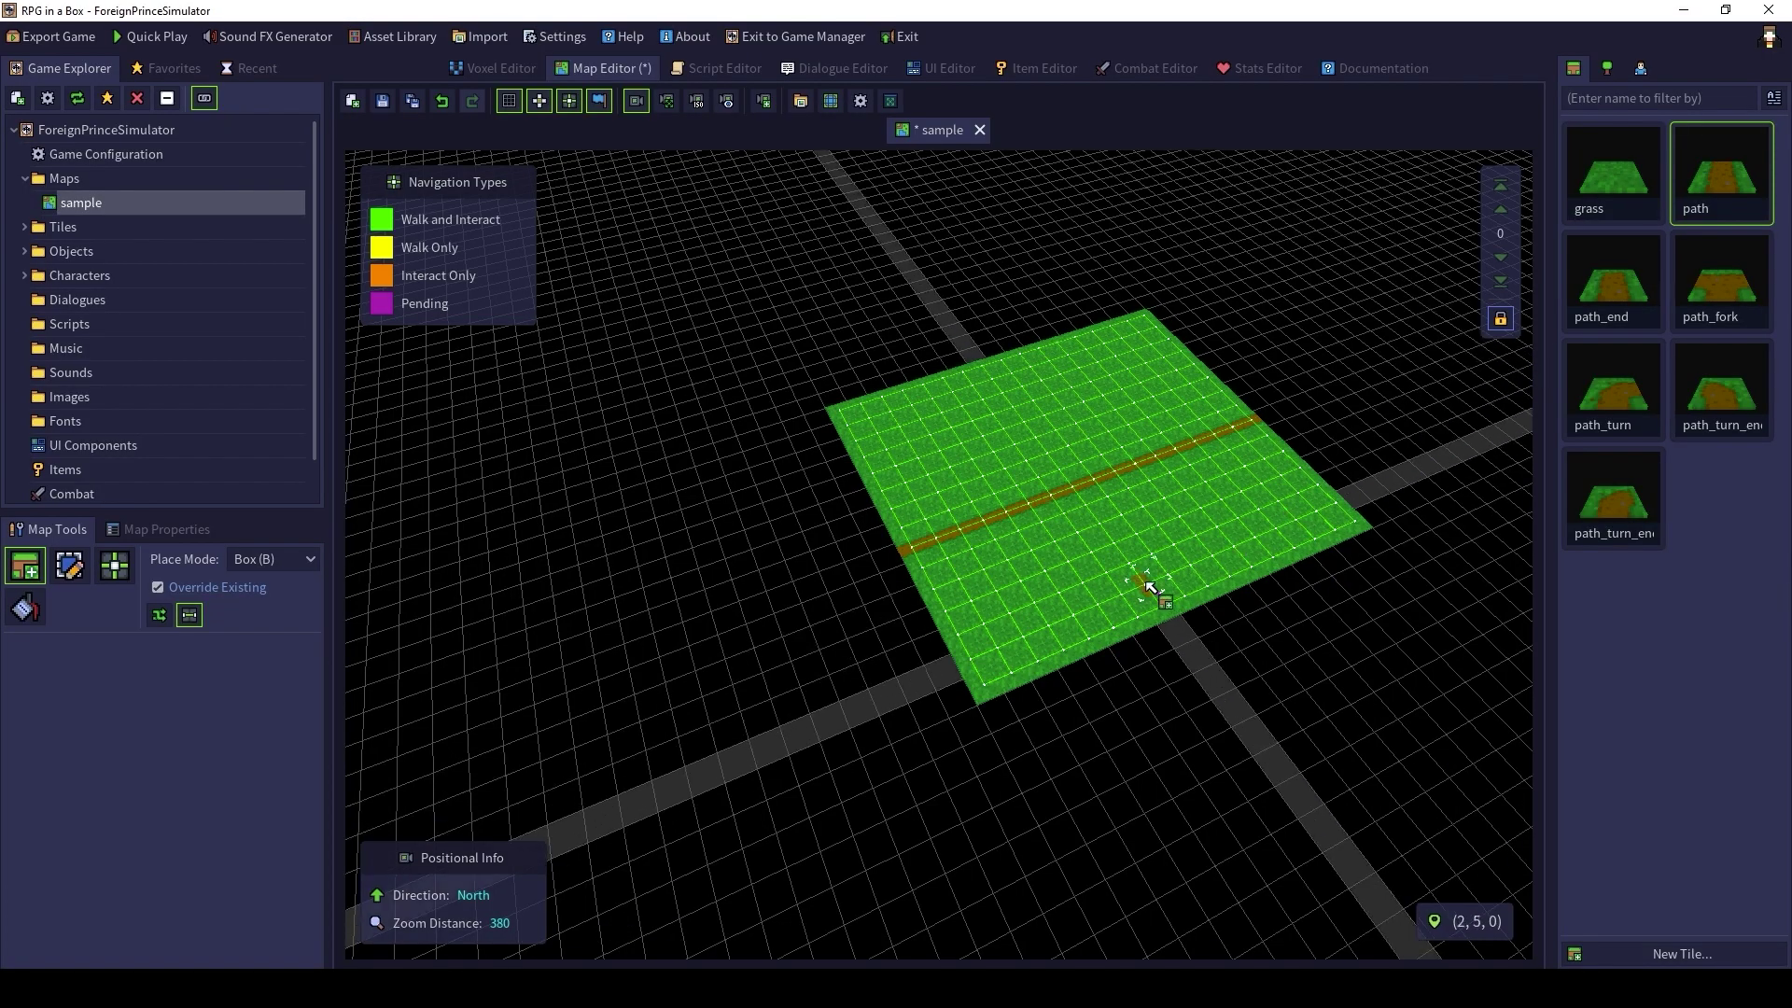
Add a row of grass tiles along the map's lower-left edge, then leave tile placement mode
right_click_drag(1152, 592, 1048, 559)
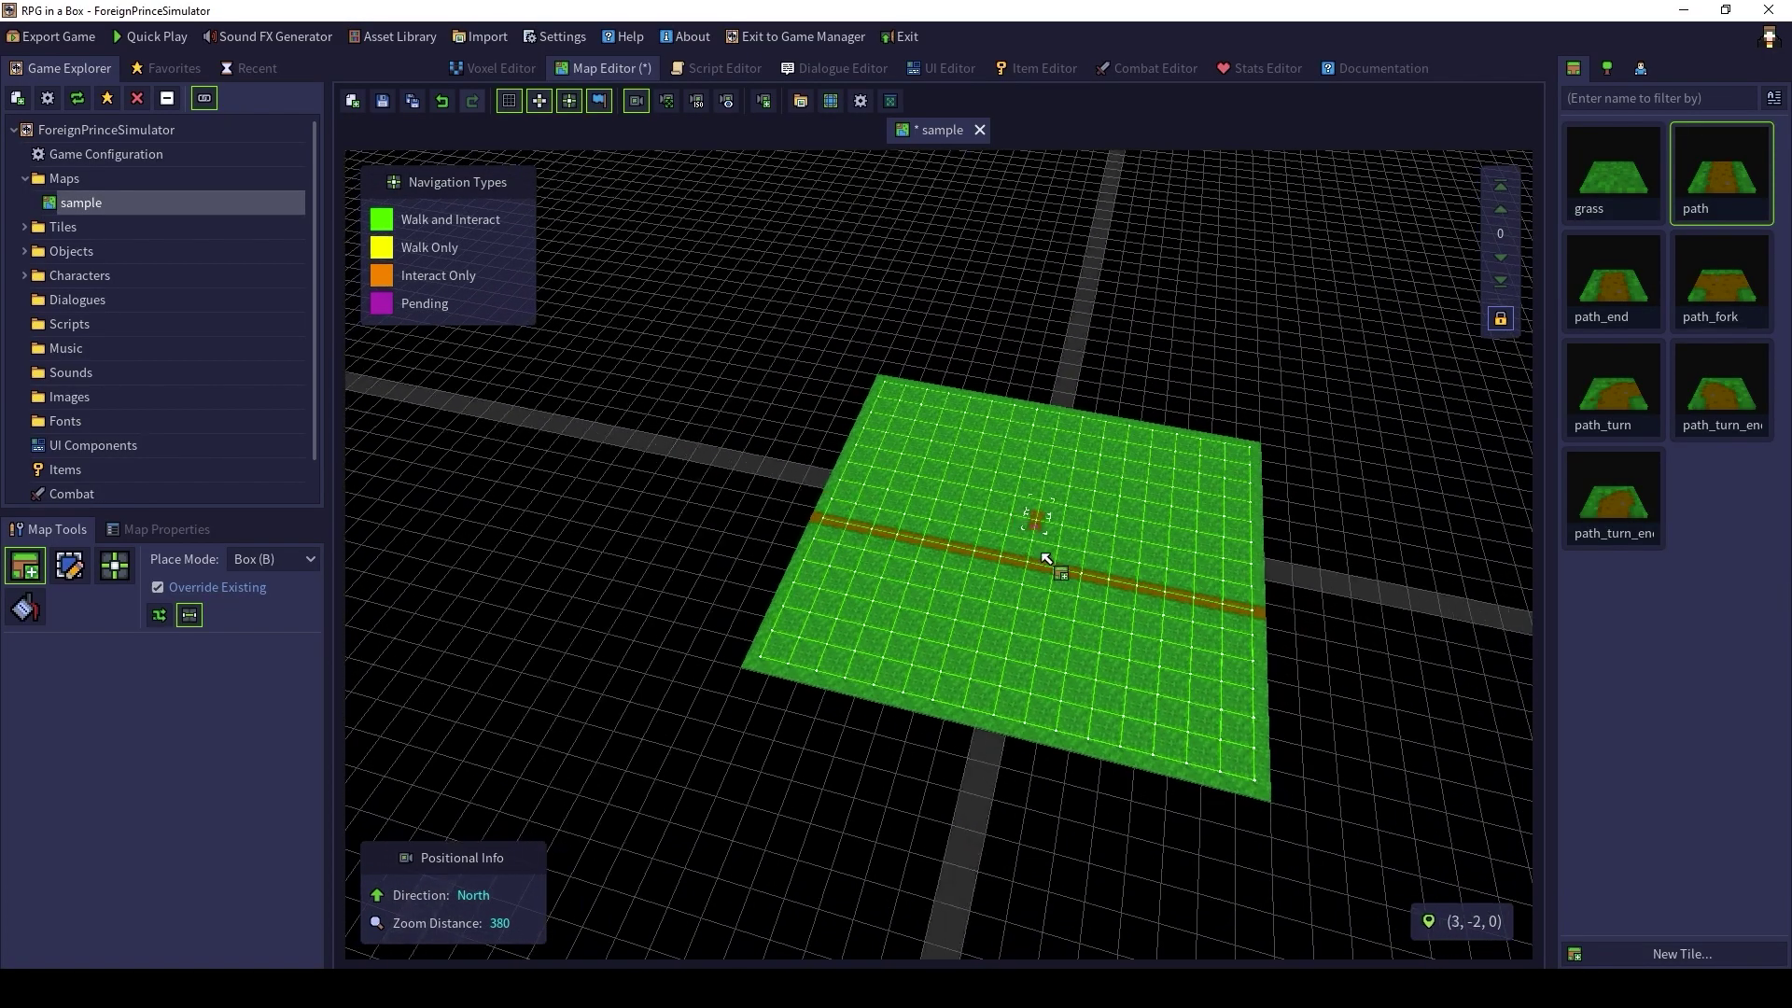
scroll(961, 640, "up", 3)
right_click_drag(961, 640, 1379, 416)
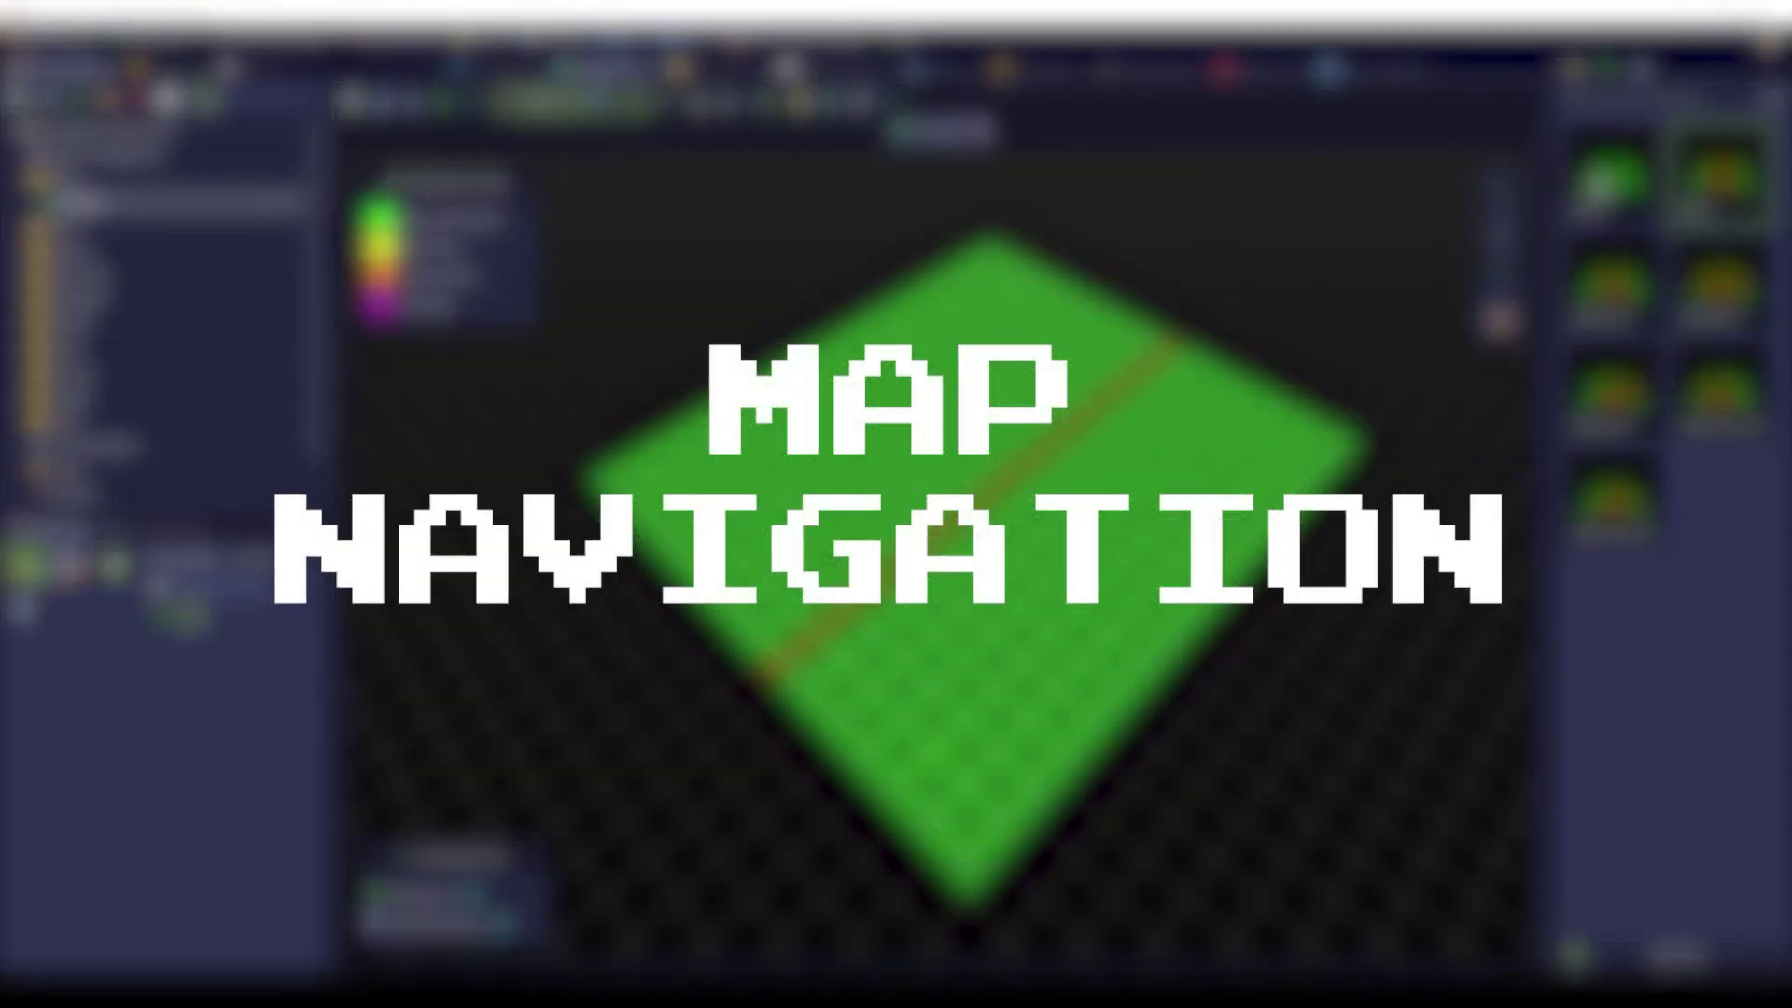
left_click(1613, 172)
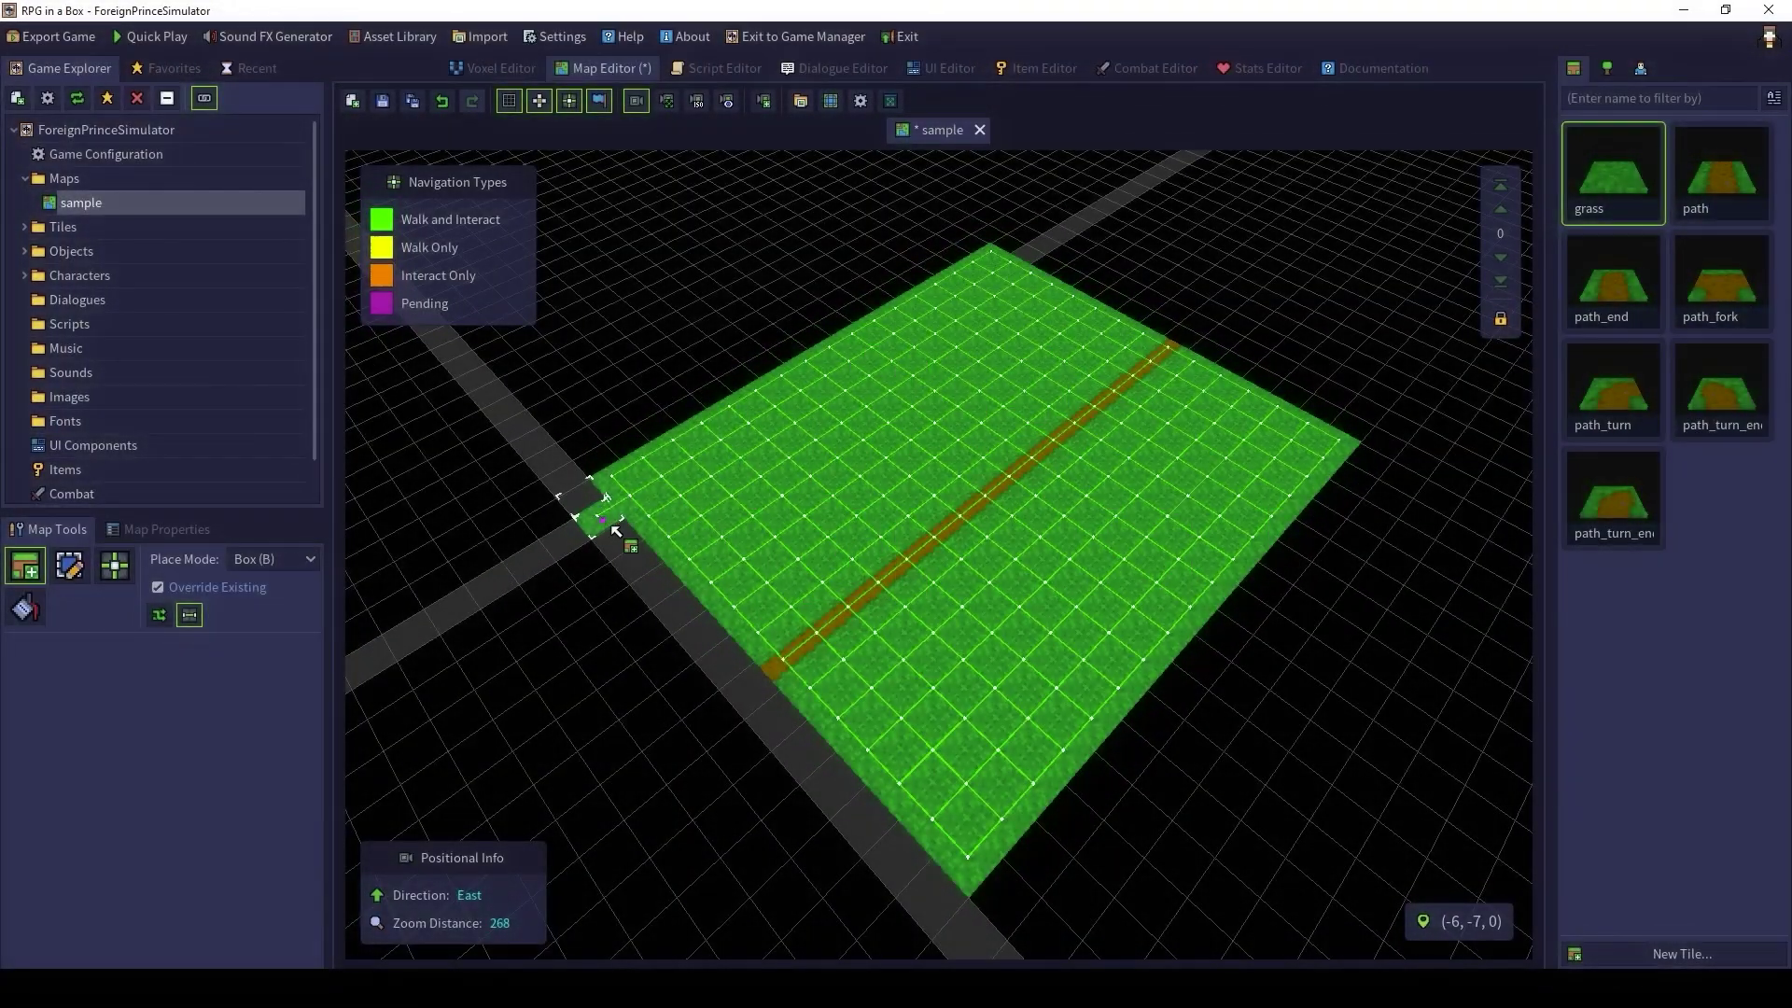
left_click_drag(871, 820, 578, 506)
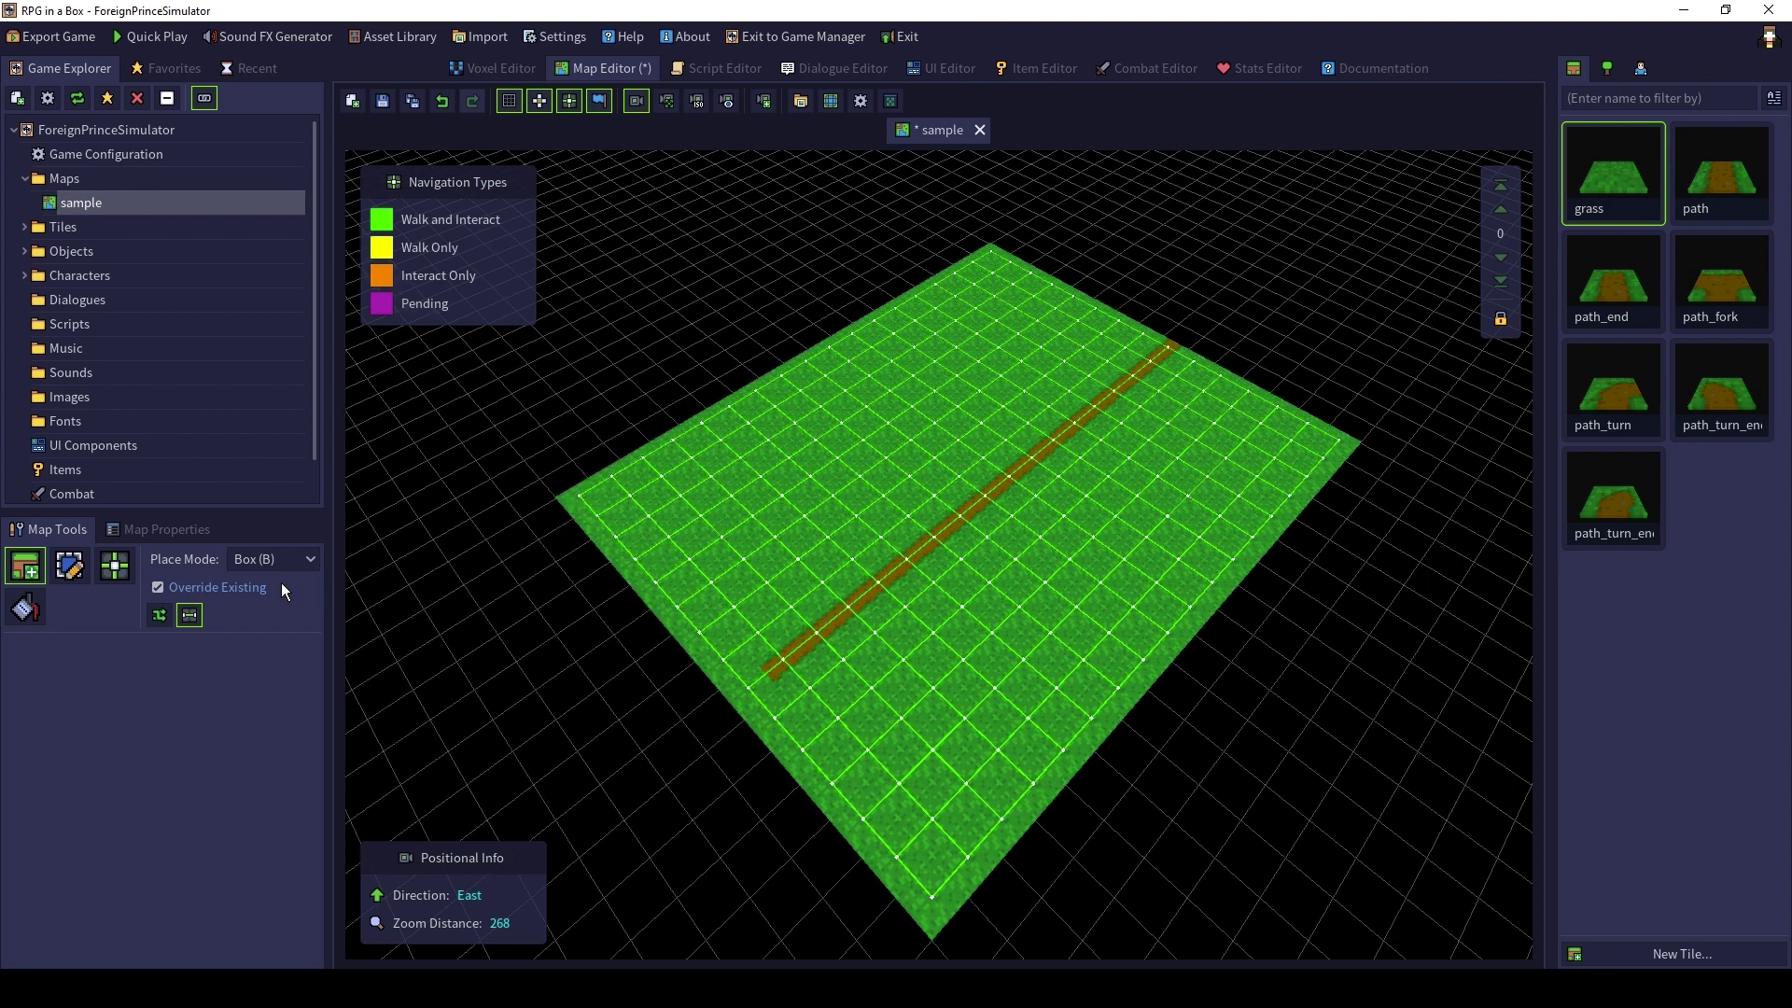
left_click(115, 564)
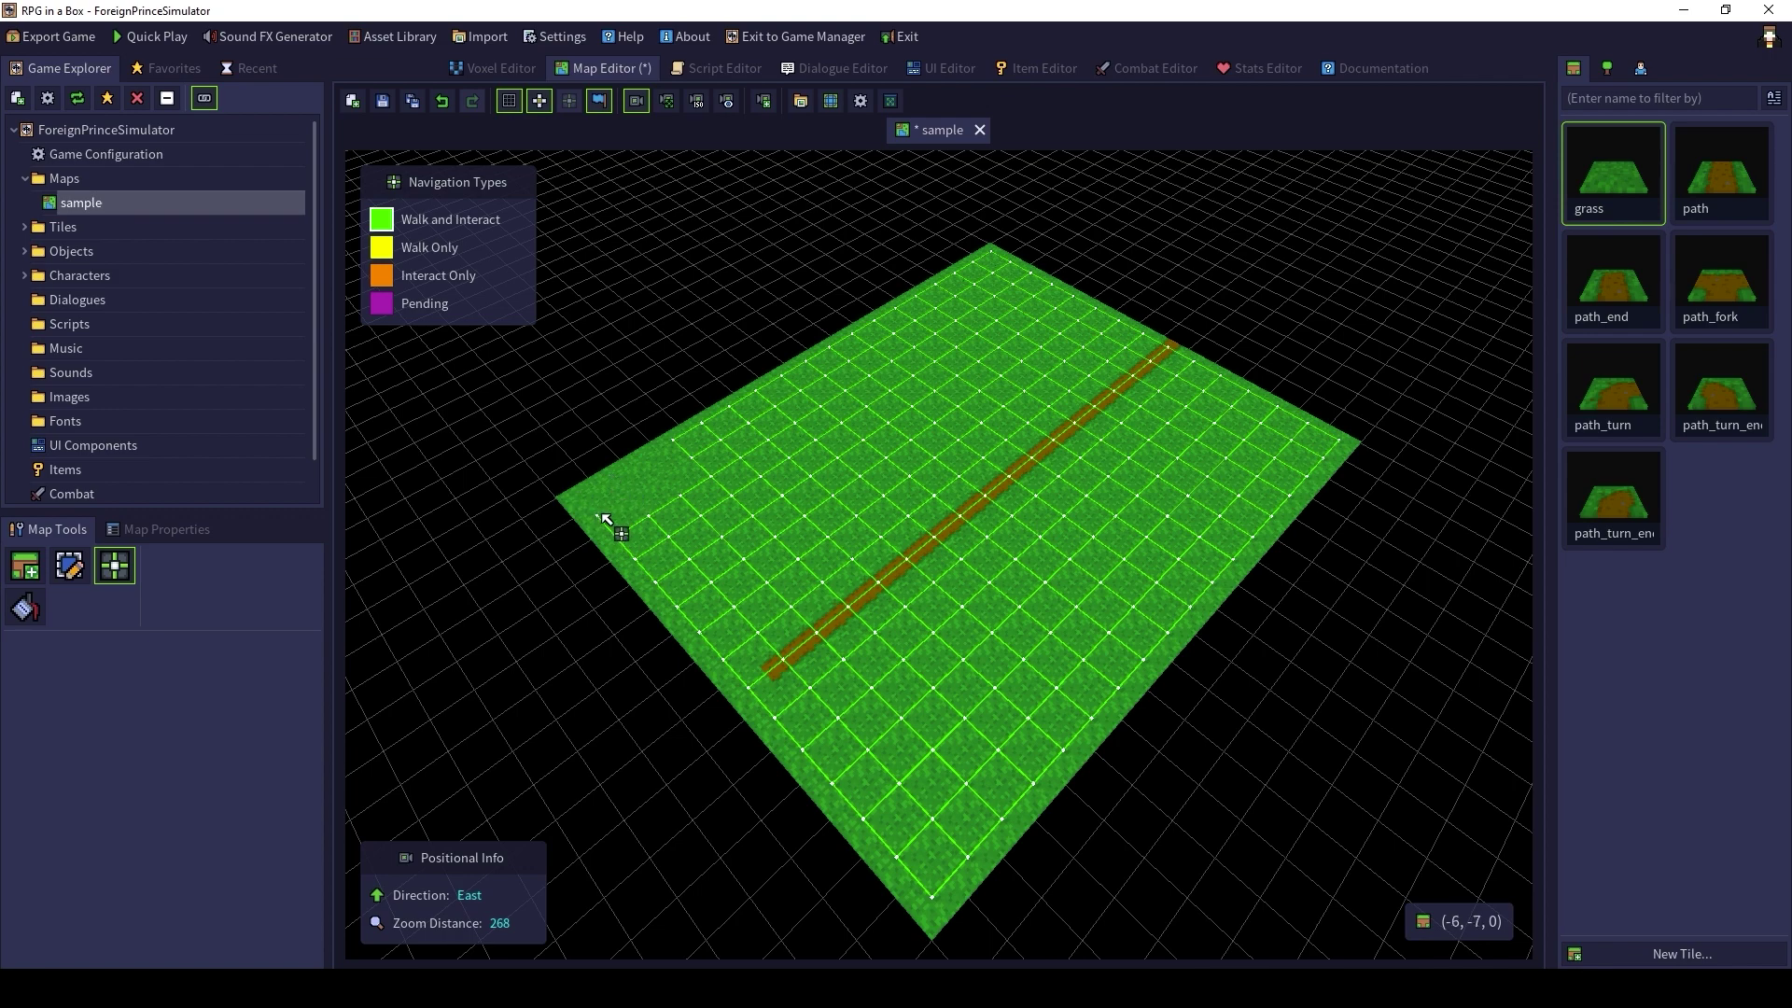
Place a goblin_sword character on a grass tile, save the map, and start Quick Play
left_click(1641, 68)
left_click(1721, 172)
scroll(1208, 444, "up", 2)
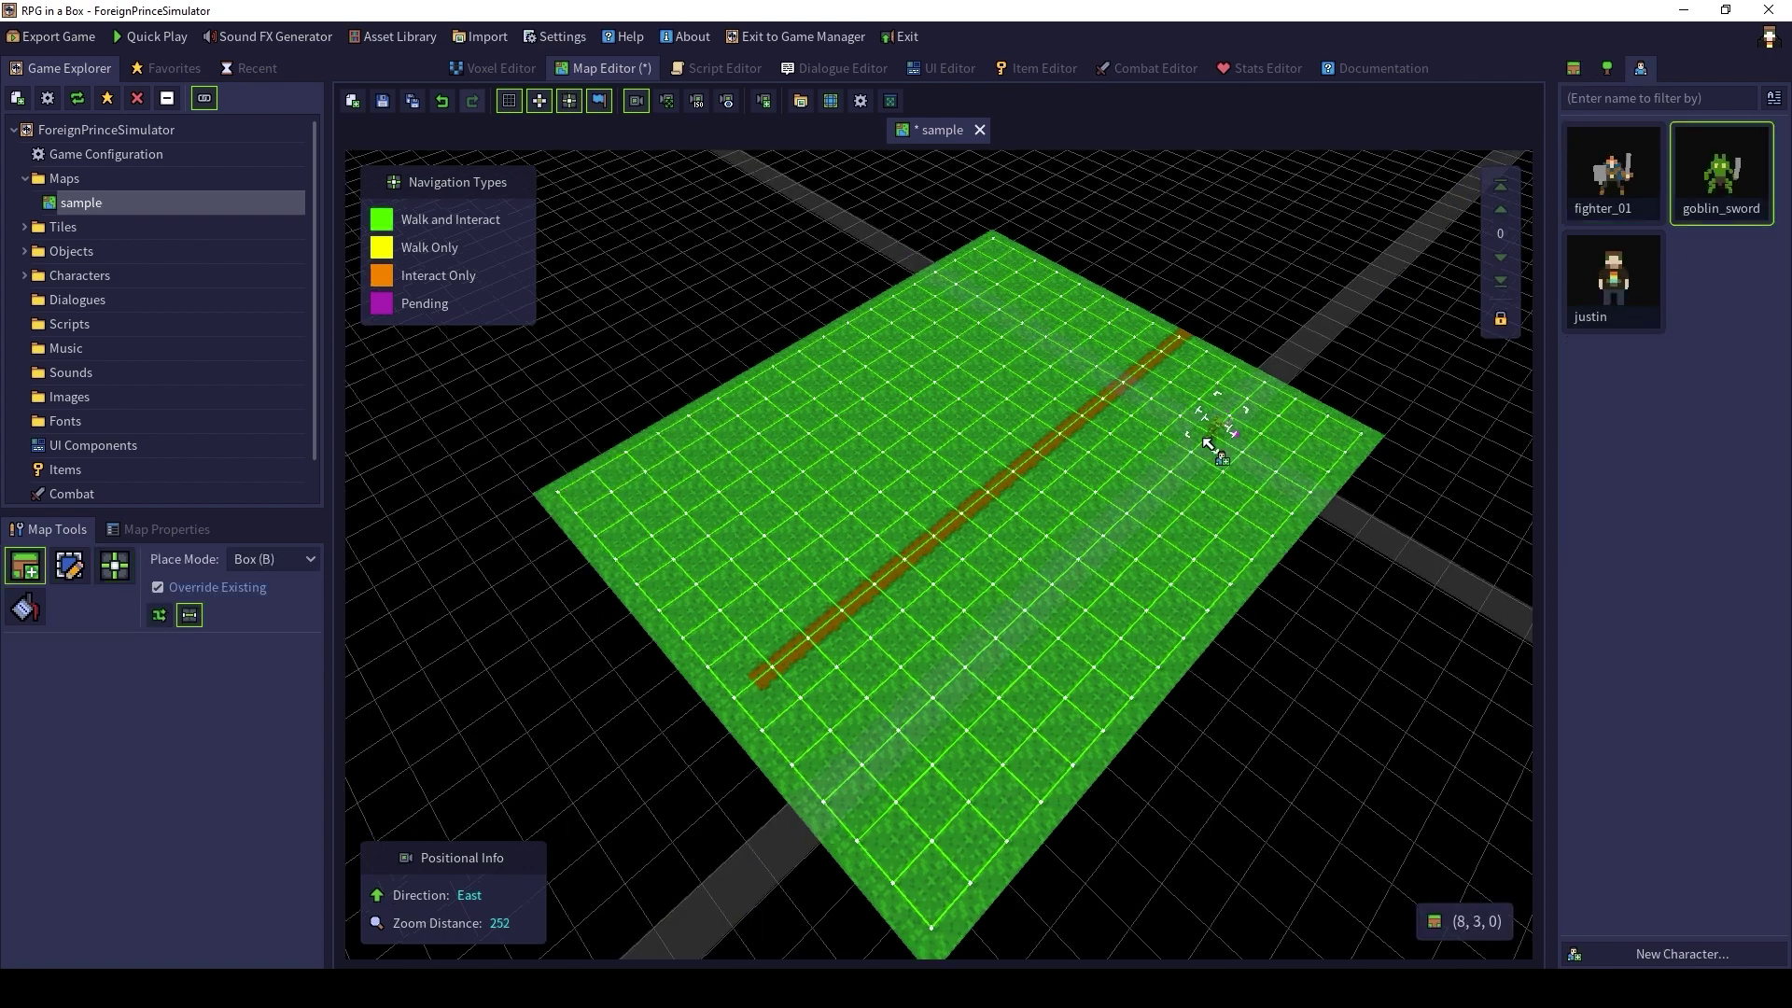
scroll(1209, 444, "up", 2)
left_click(1232, 513)
scroll(525, 167, "down", 1)
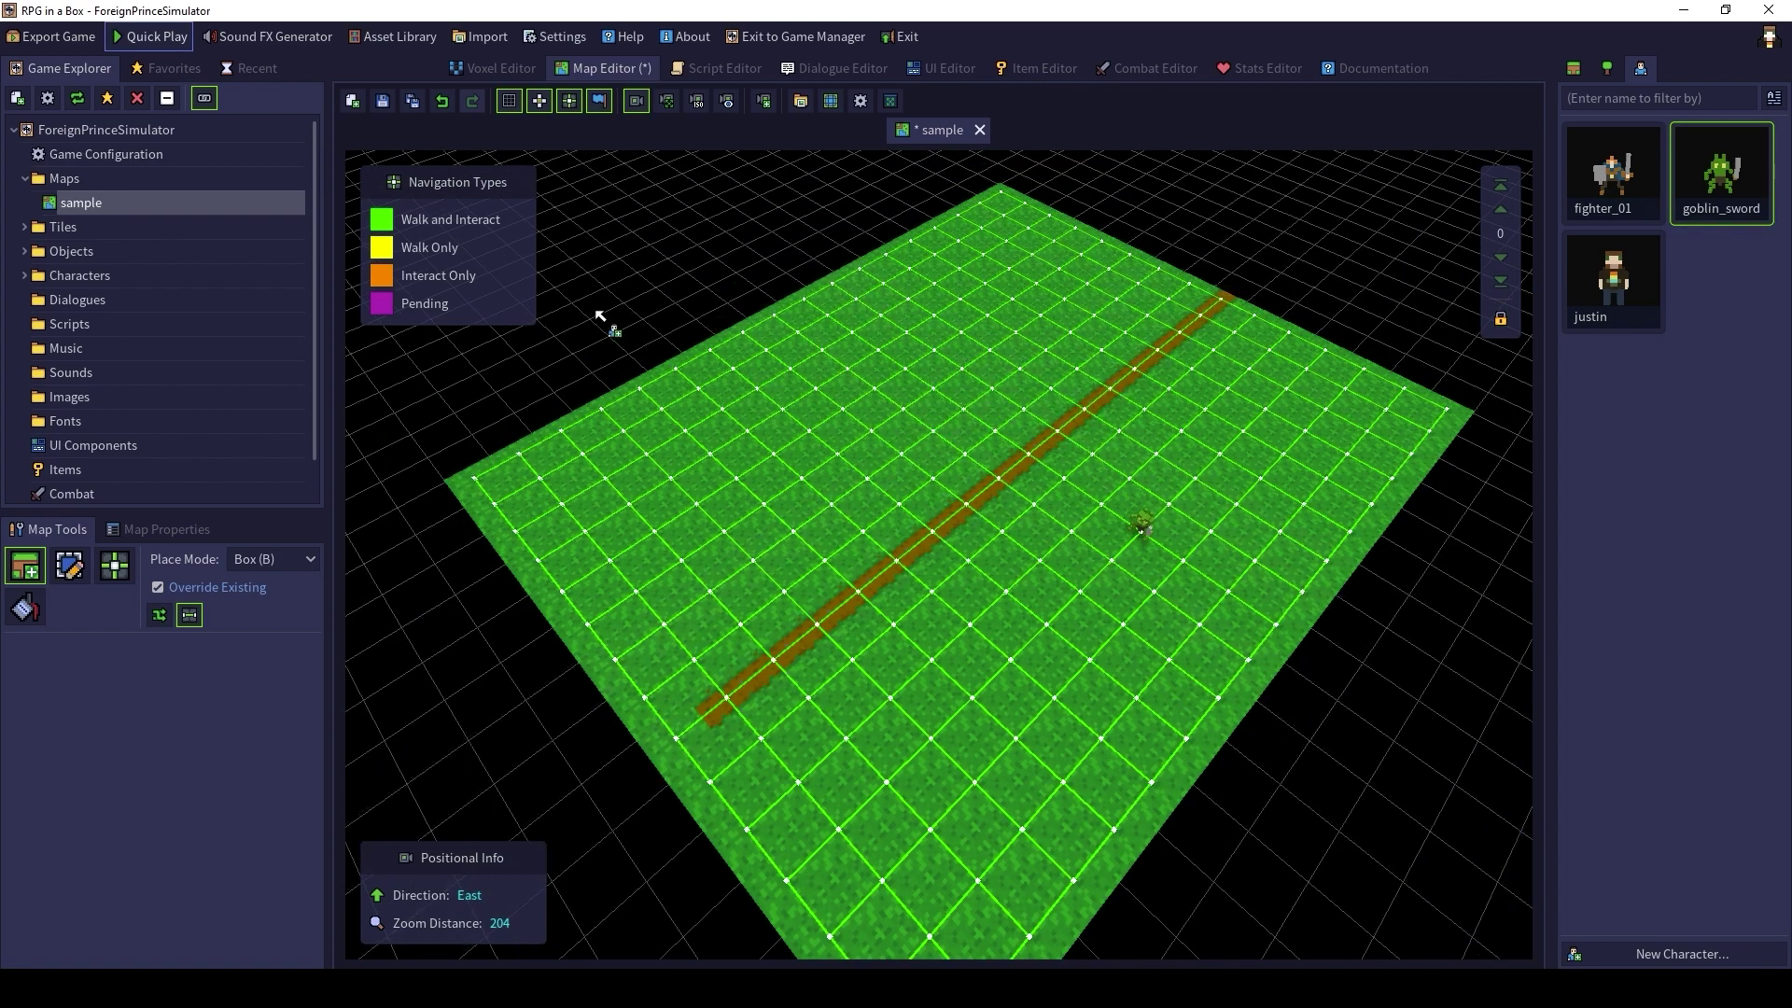
key("ctrl+s")
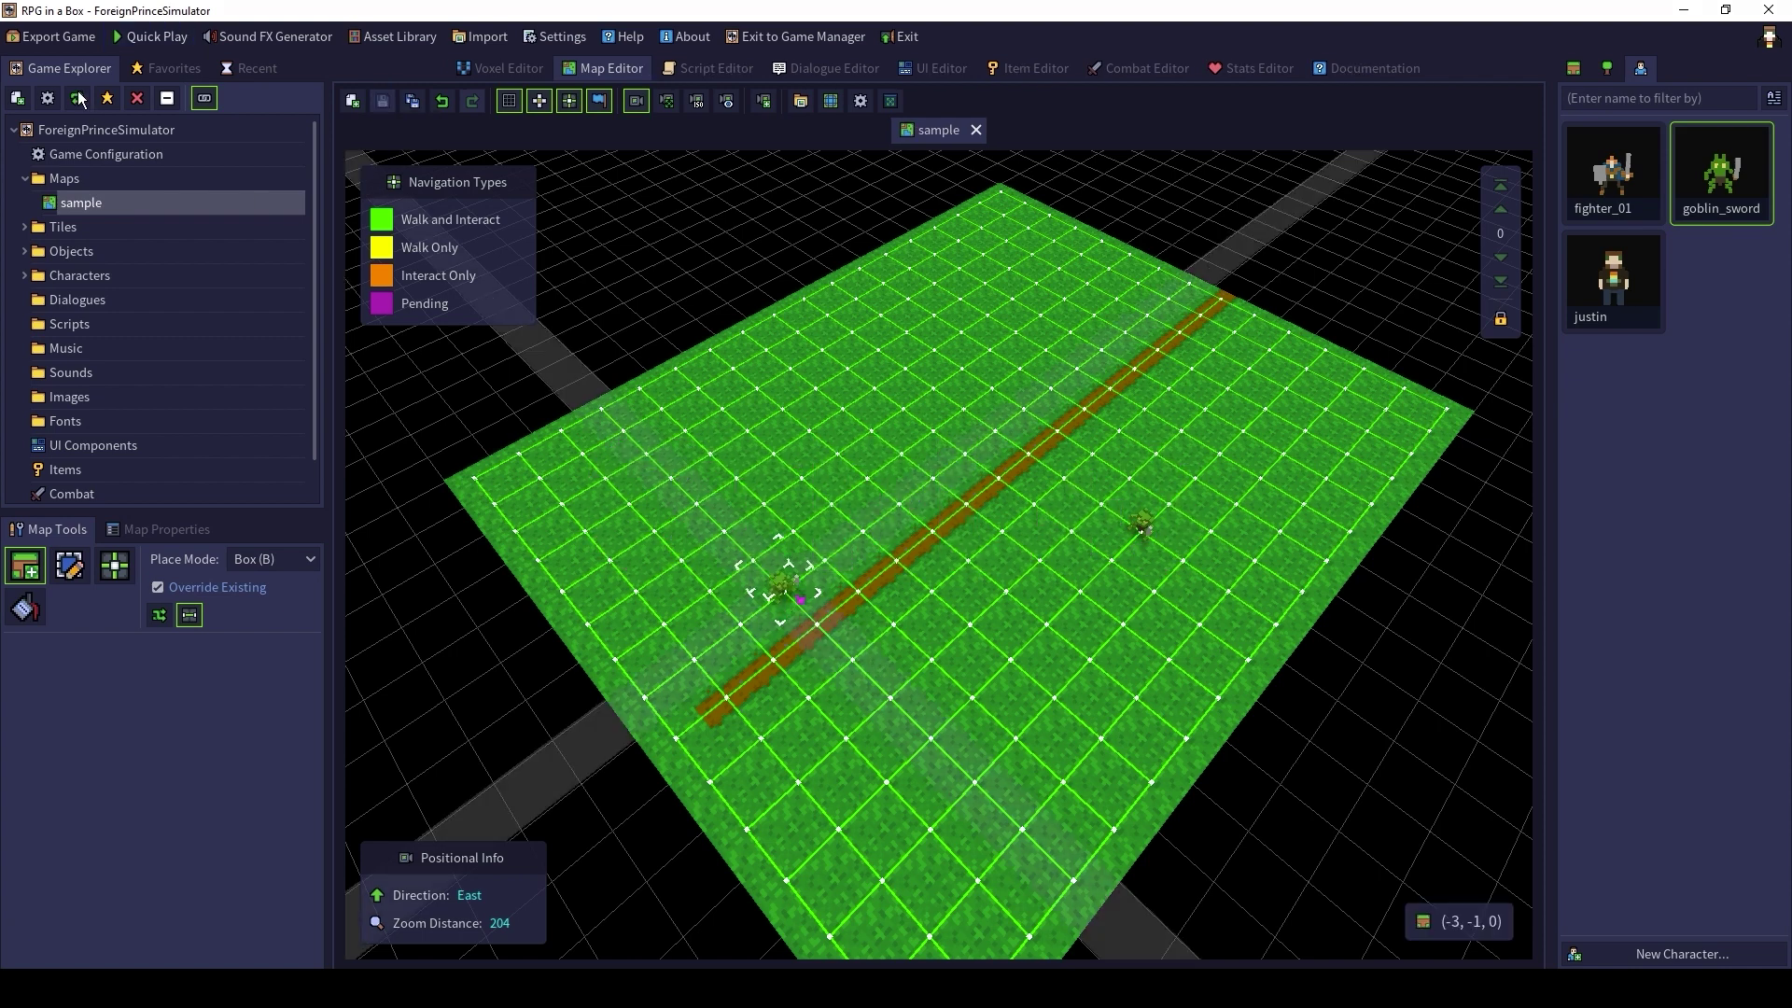
left_click(153, 35)
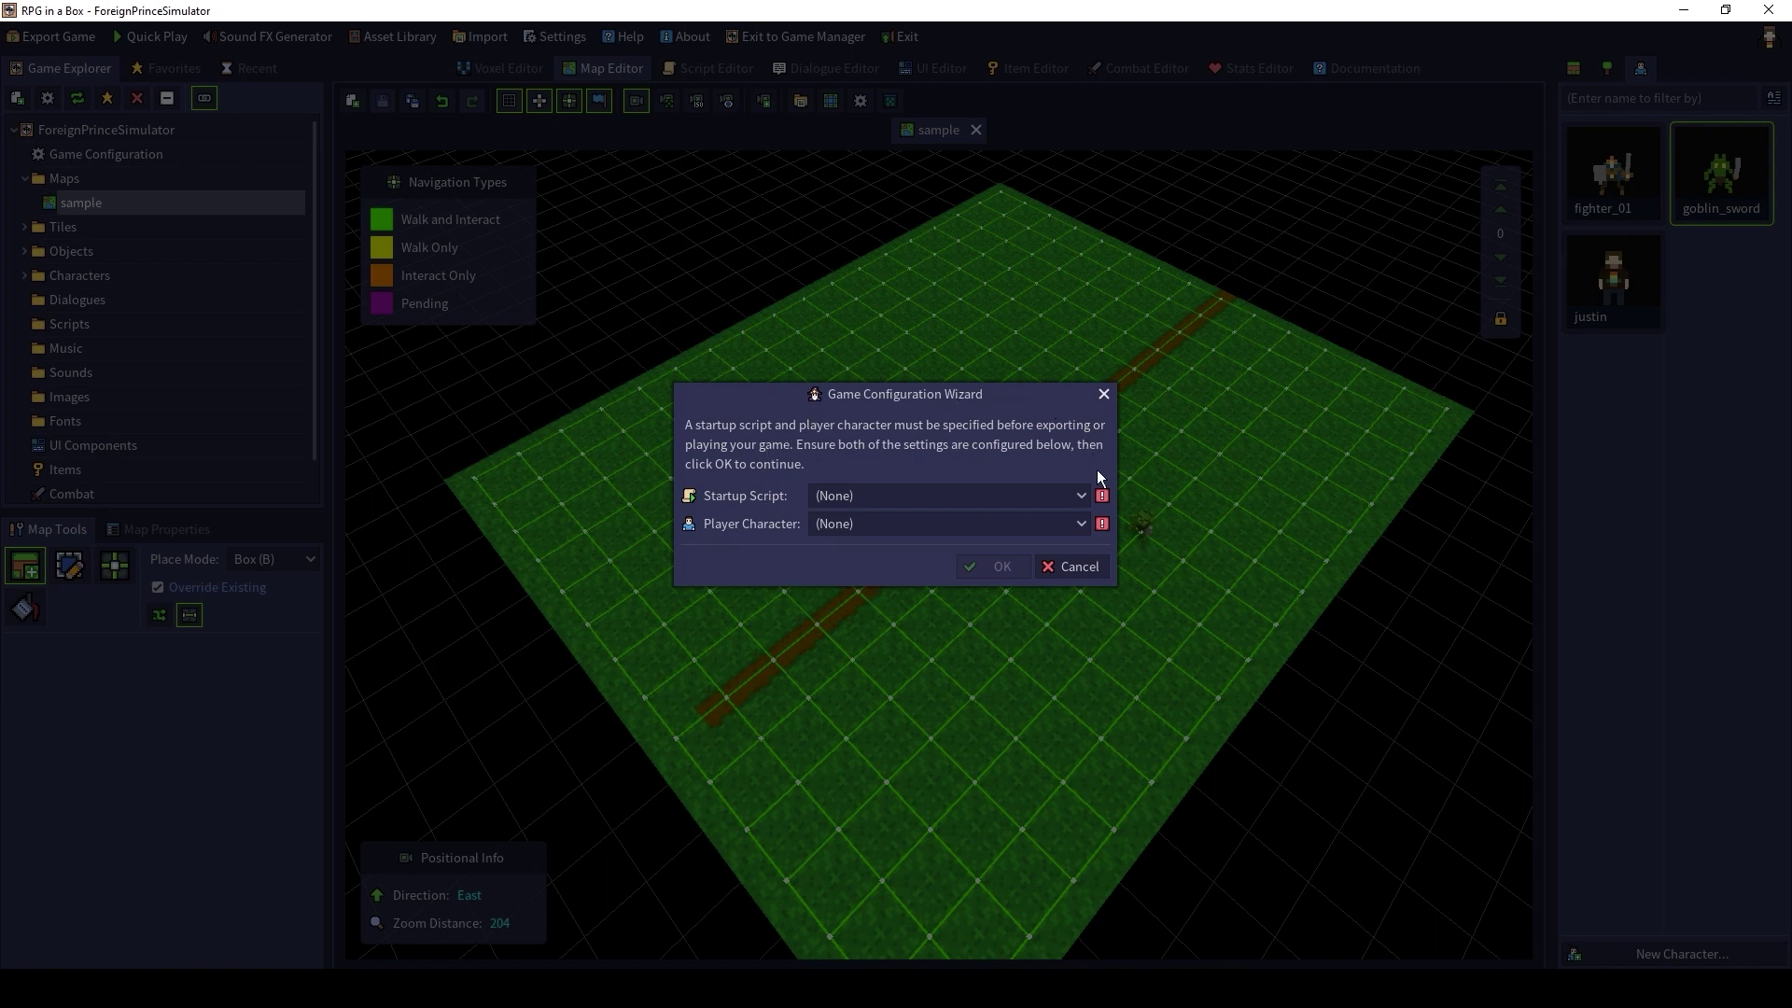
Cancel the configuration wizard and create a new script named startup in the Script Editor
left_click(1103, 394)
left_click(689, 69)
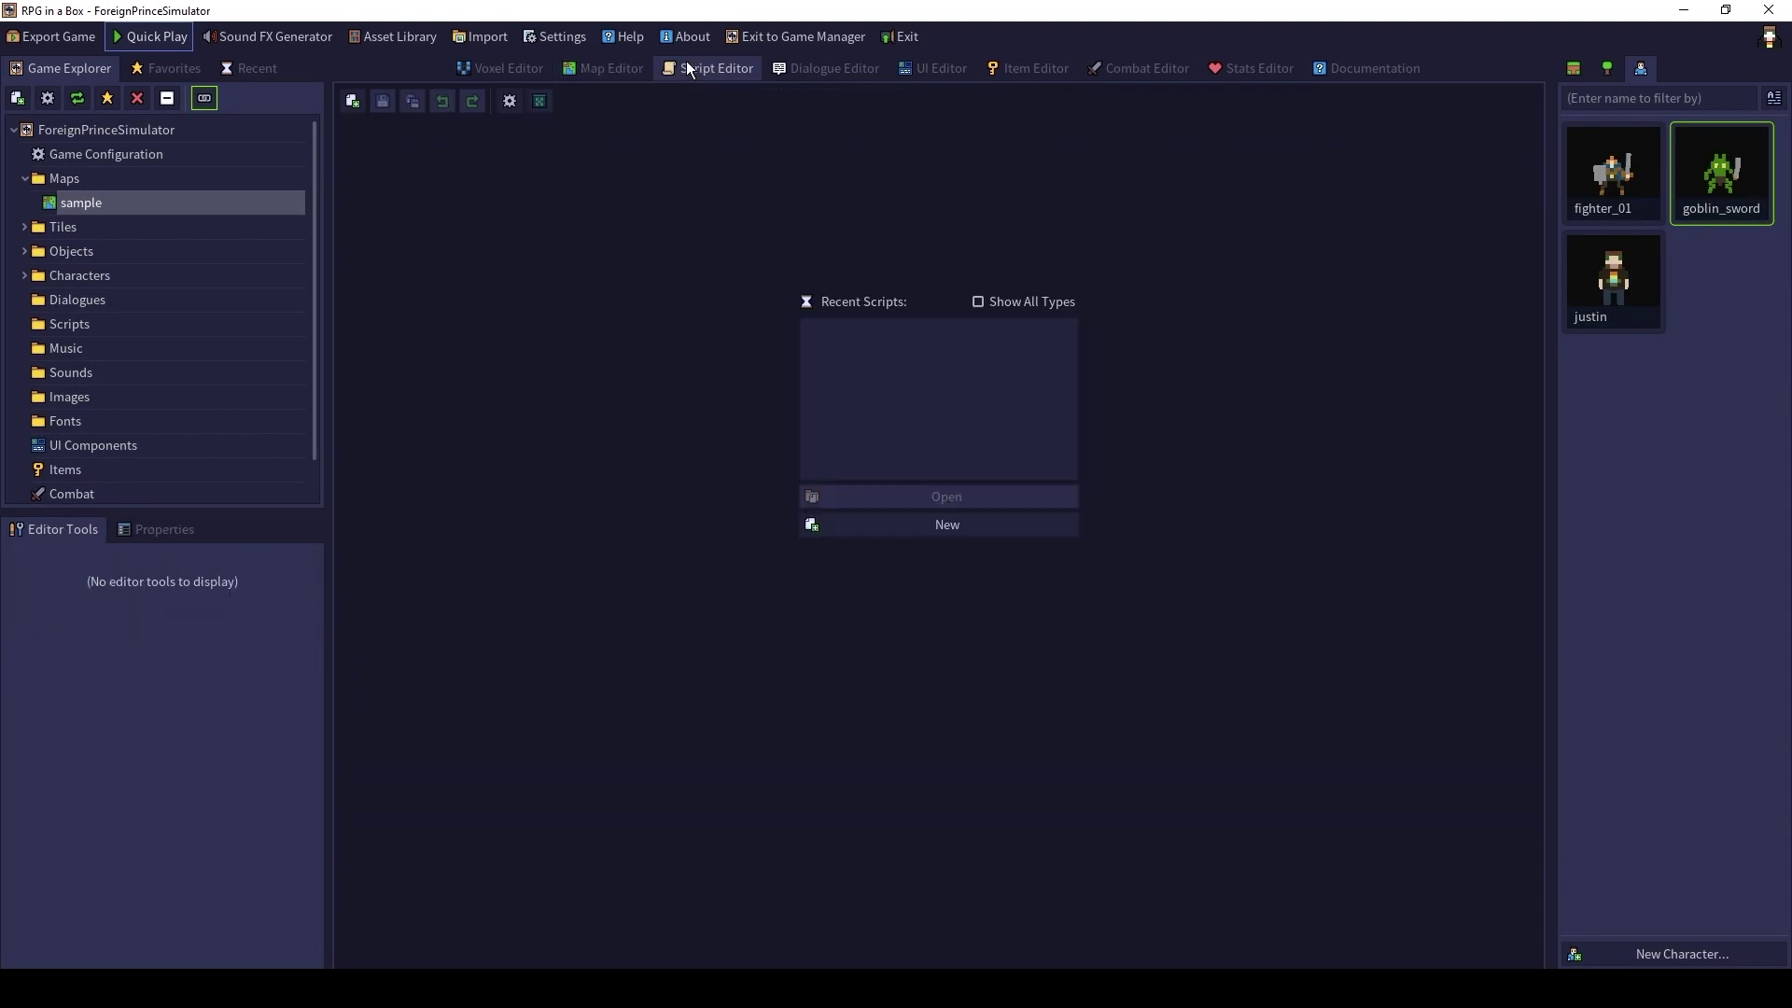
left_click(945, 523)
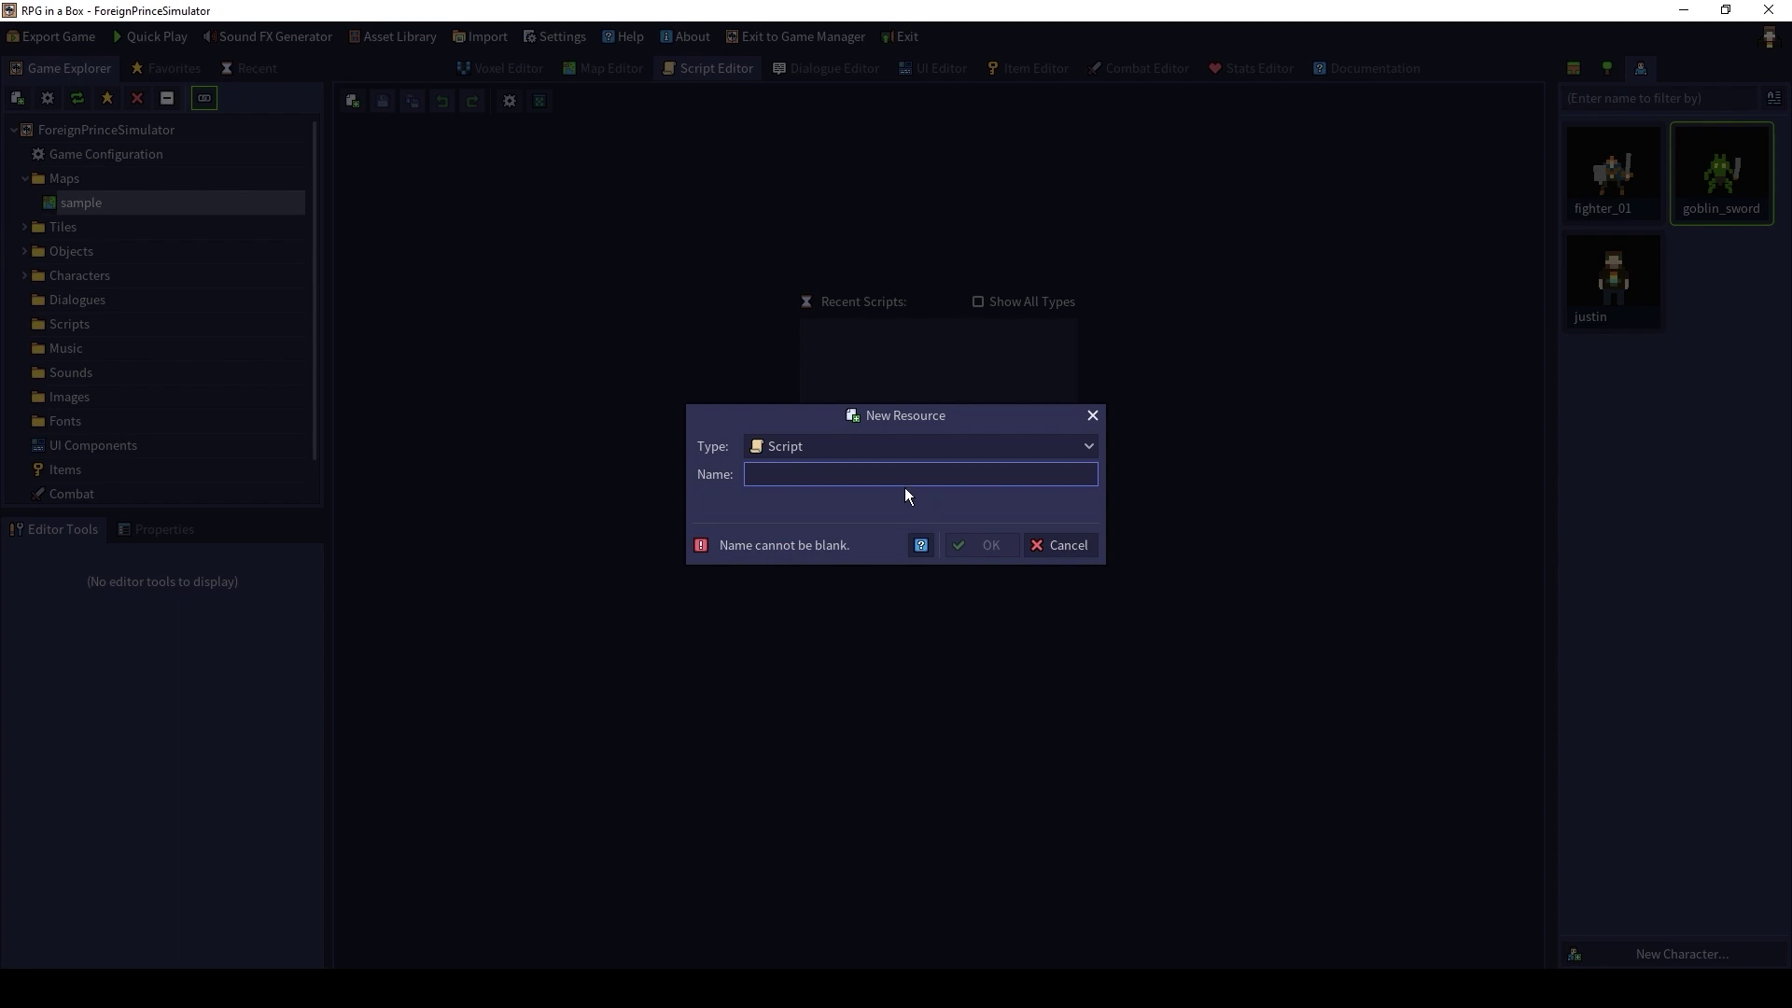
type("startup")
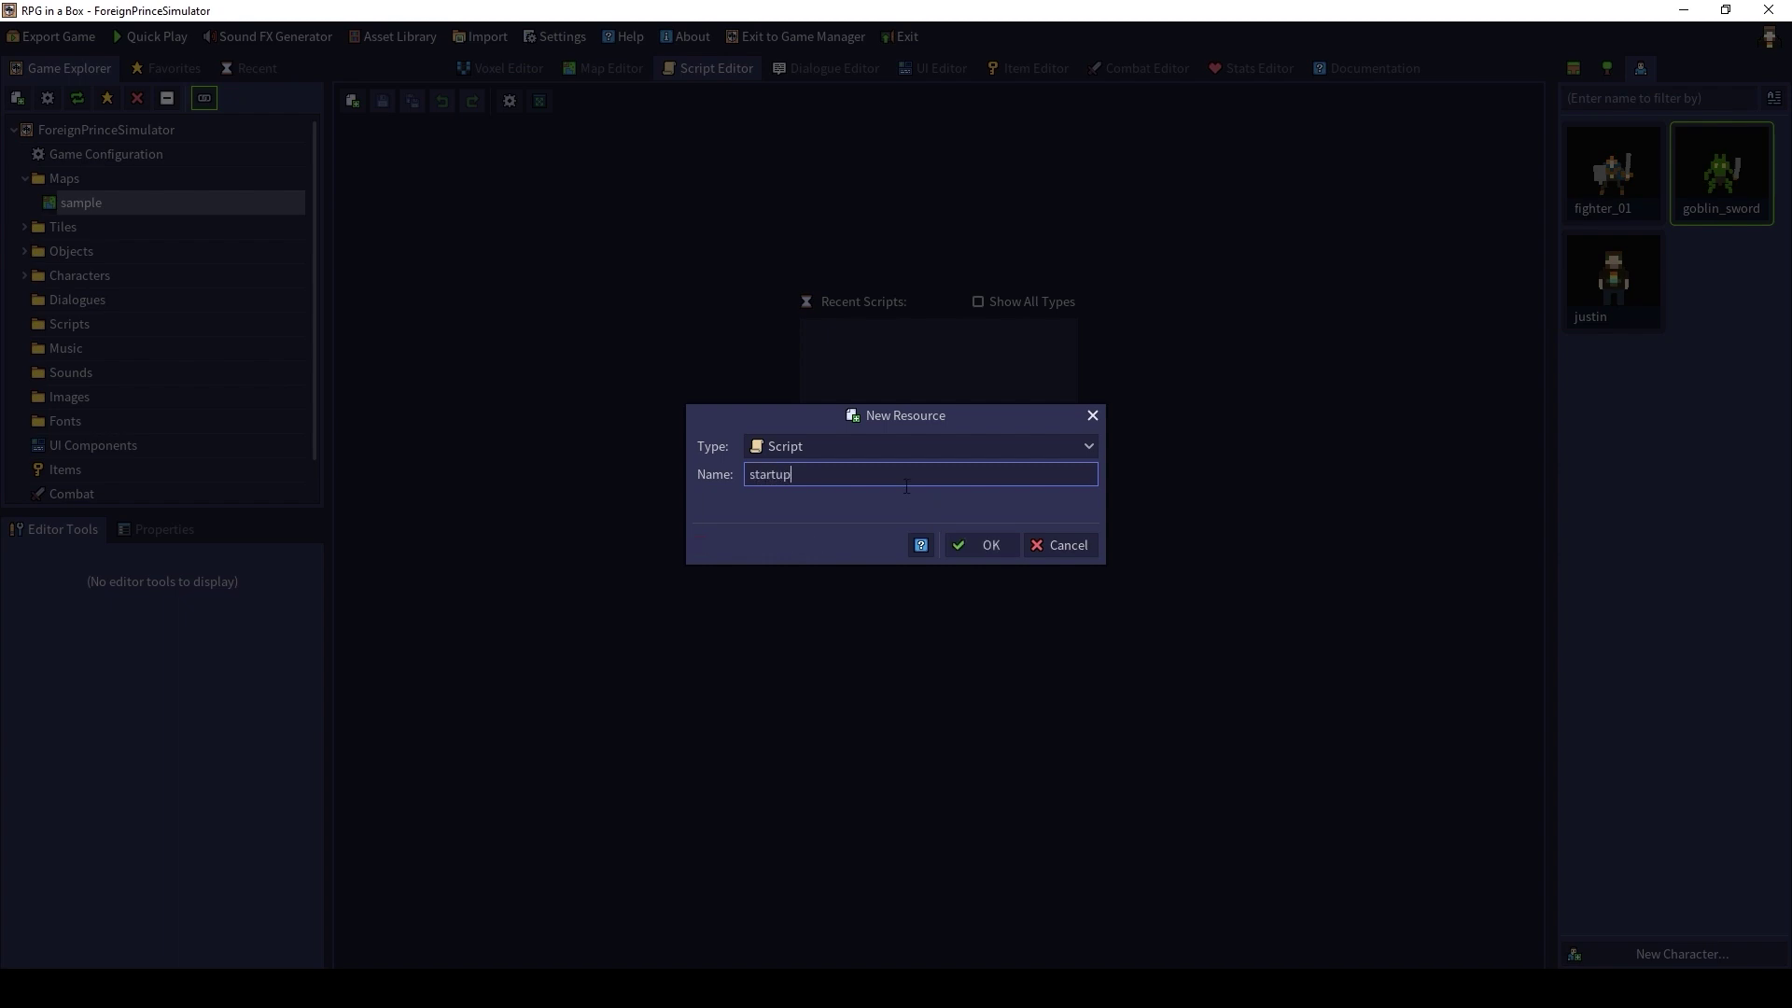
left_click(988, 546)
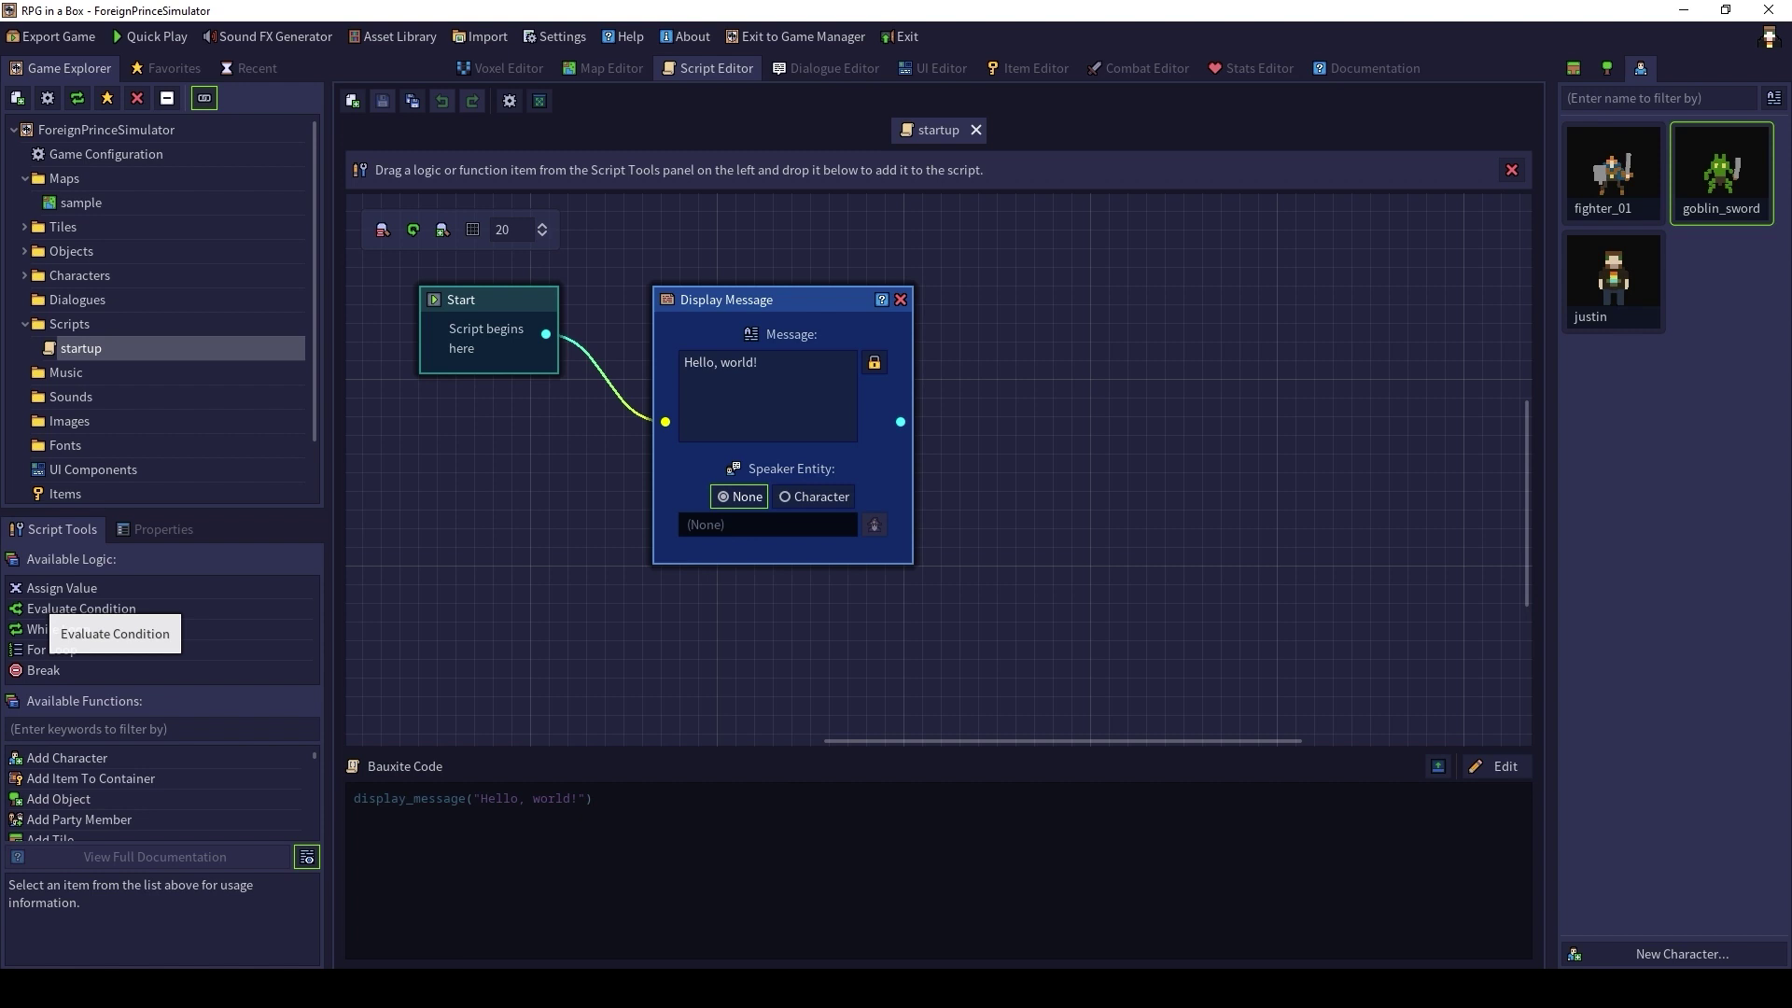
Add Add Character and Add Item To Container steps after the Hello, world! message
left_click_drag(3, 521, 333, 962)
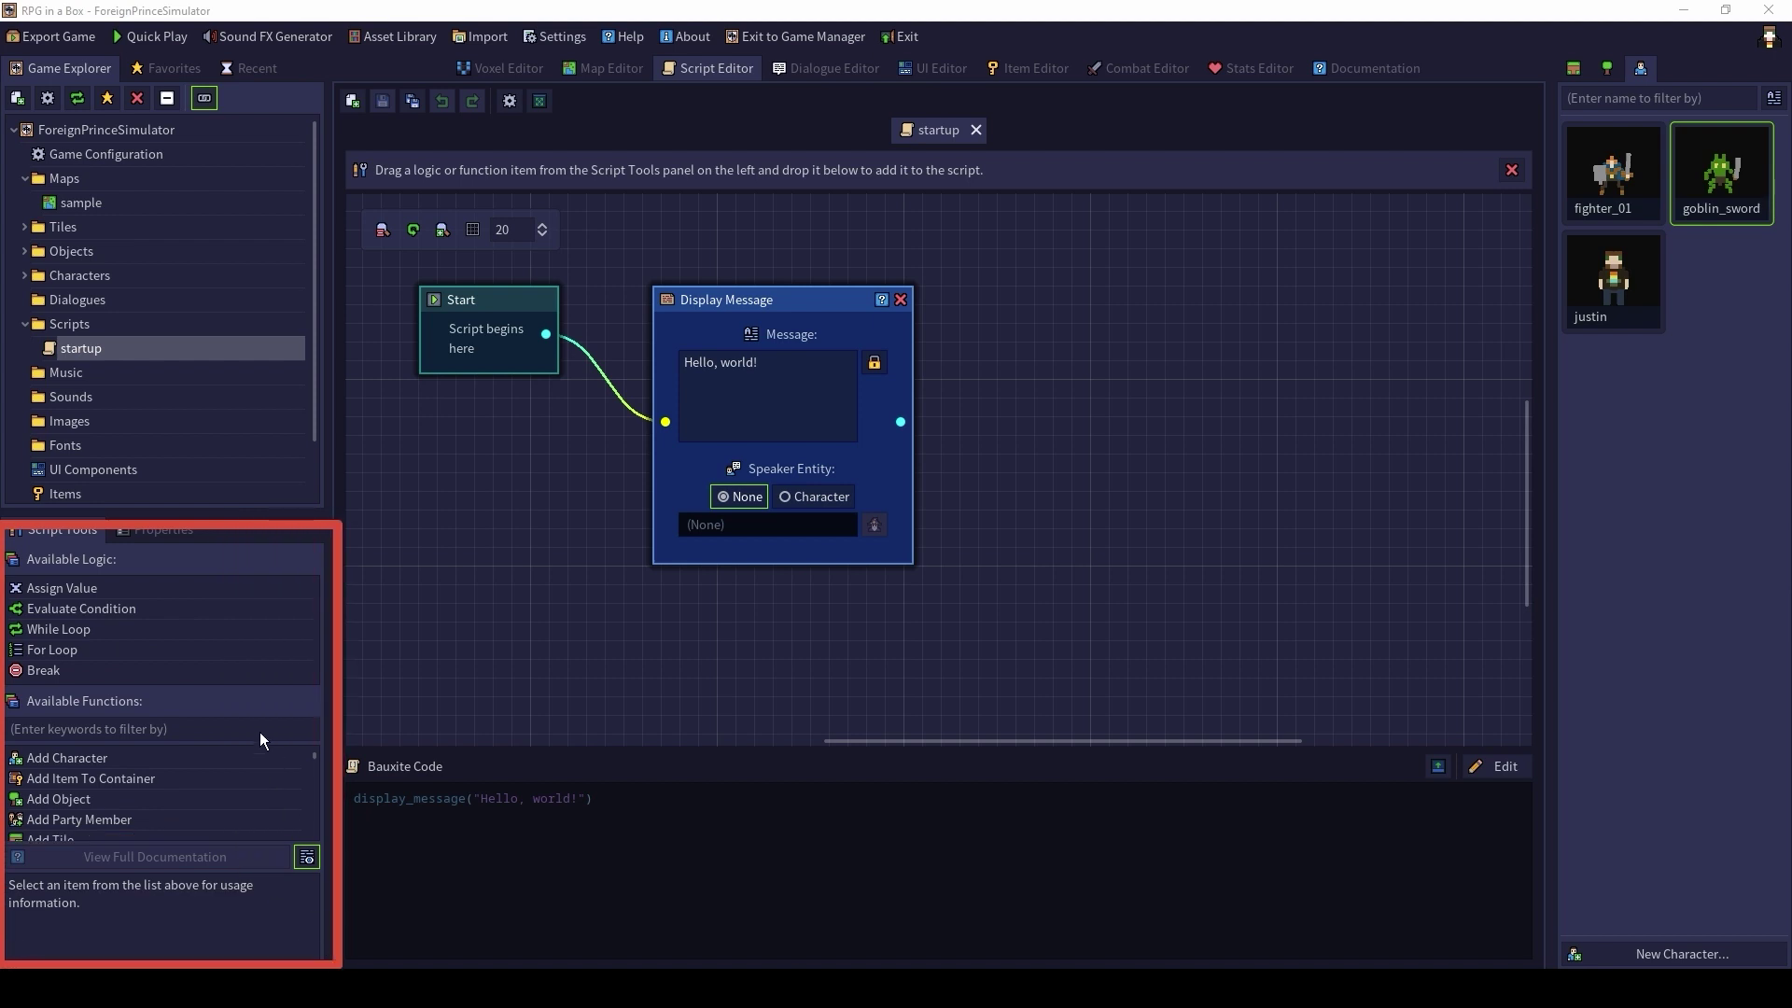
scroll(205, 696, "down", 10)
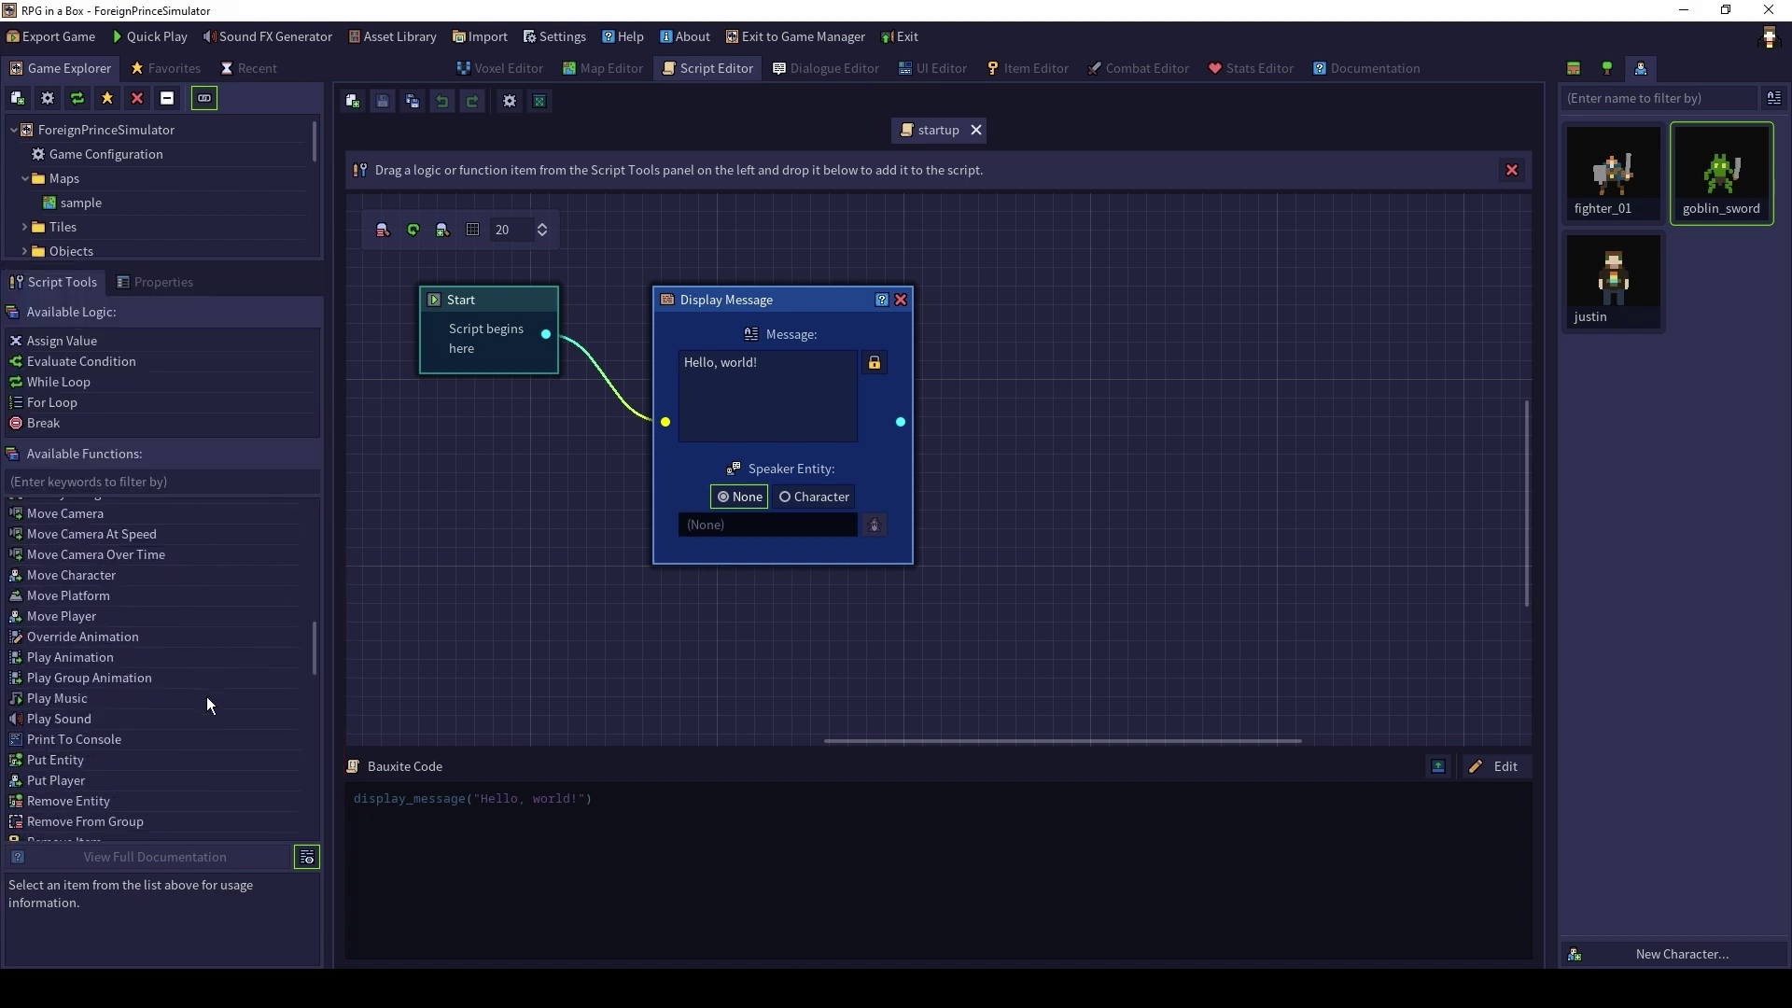
scroll(209, 691, "down", 10)
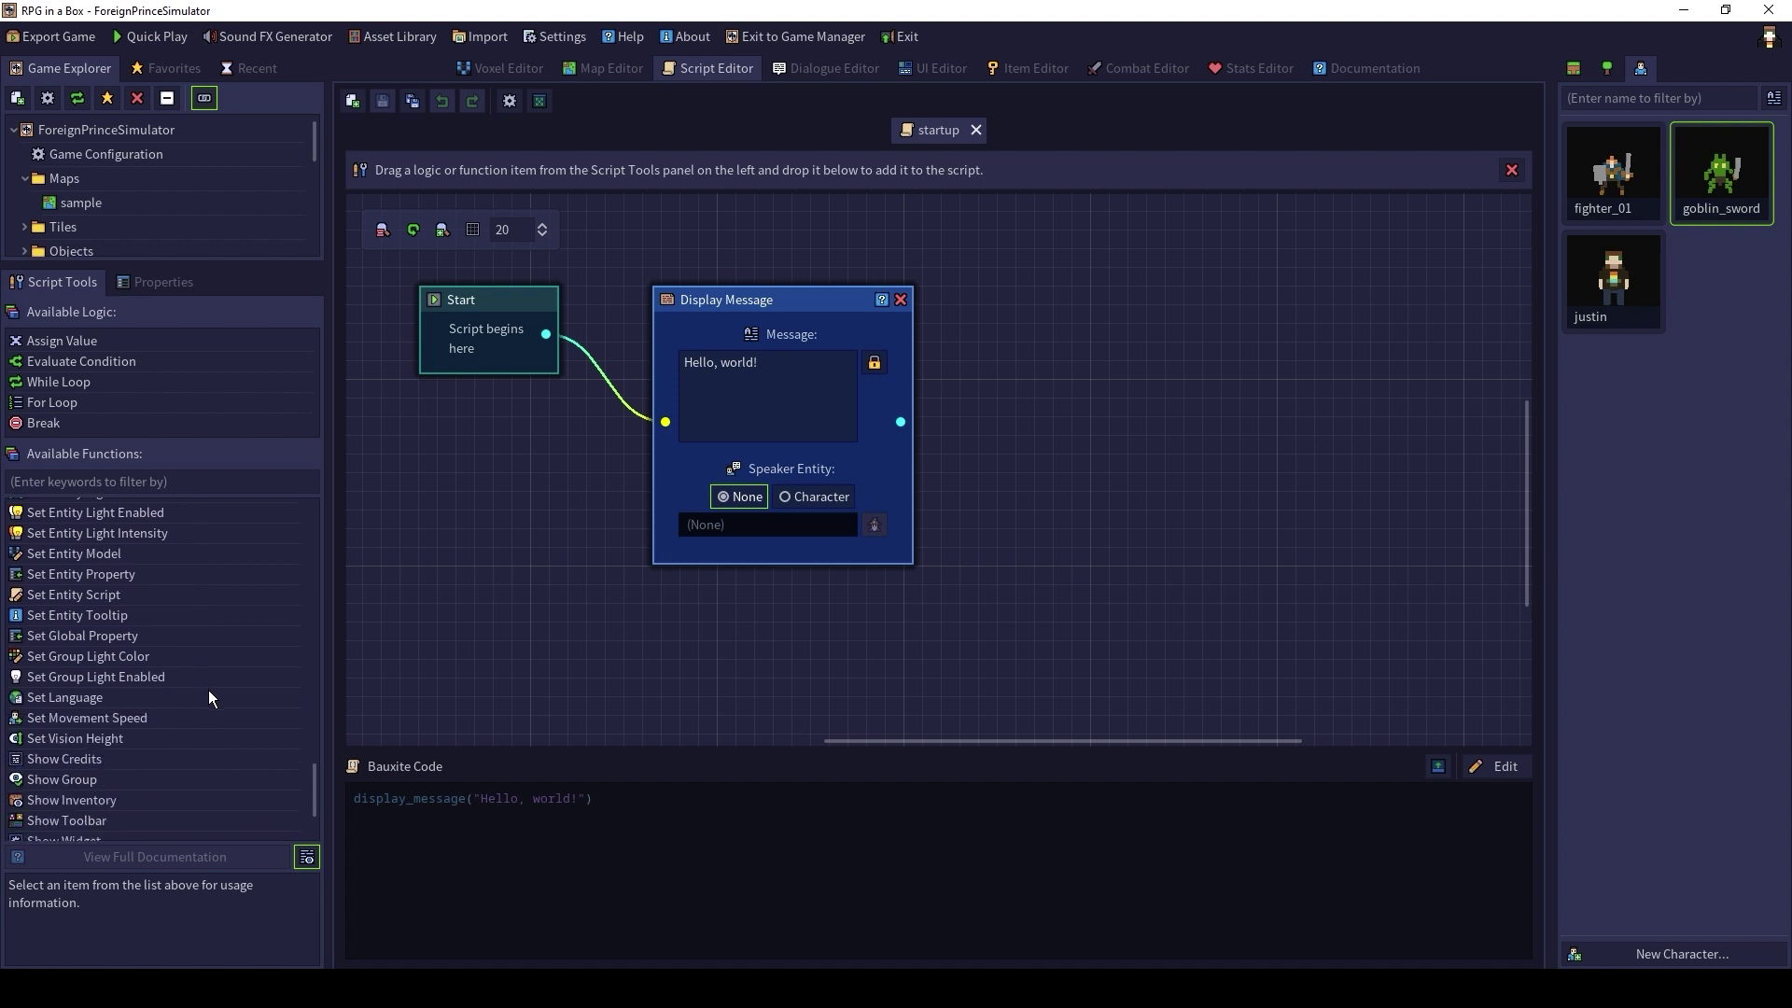
mouse_move(338, 133)
left_mouse_down()
mouse_move(349, 165)
mouse_move(1189, 735)
mouse_move(1554, 770)
left_mouse_up()
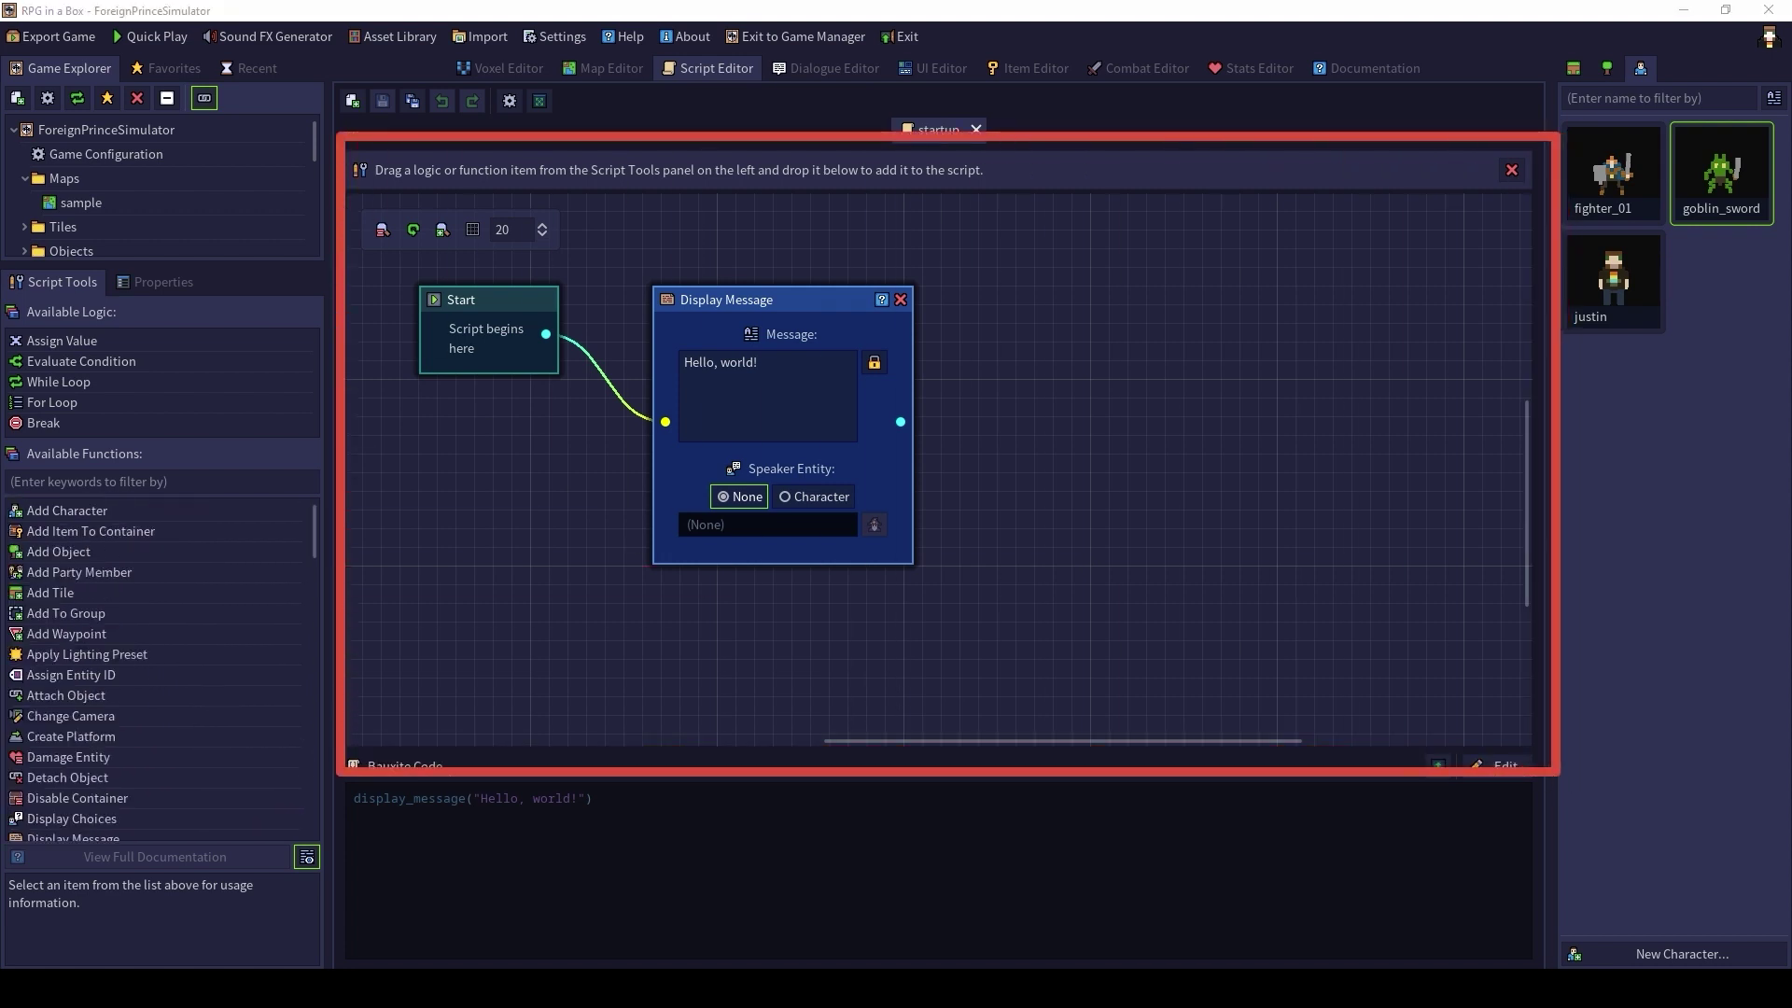
left_click_drag(67, 511, 1089, 468)
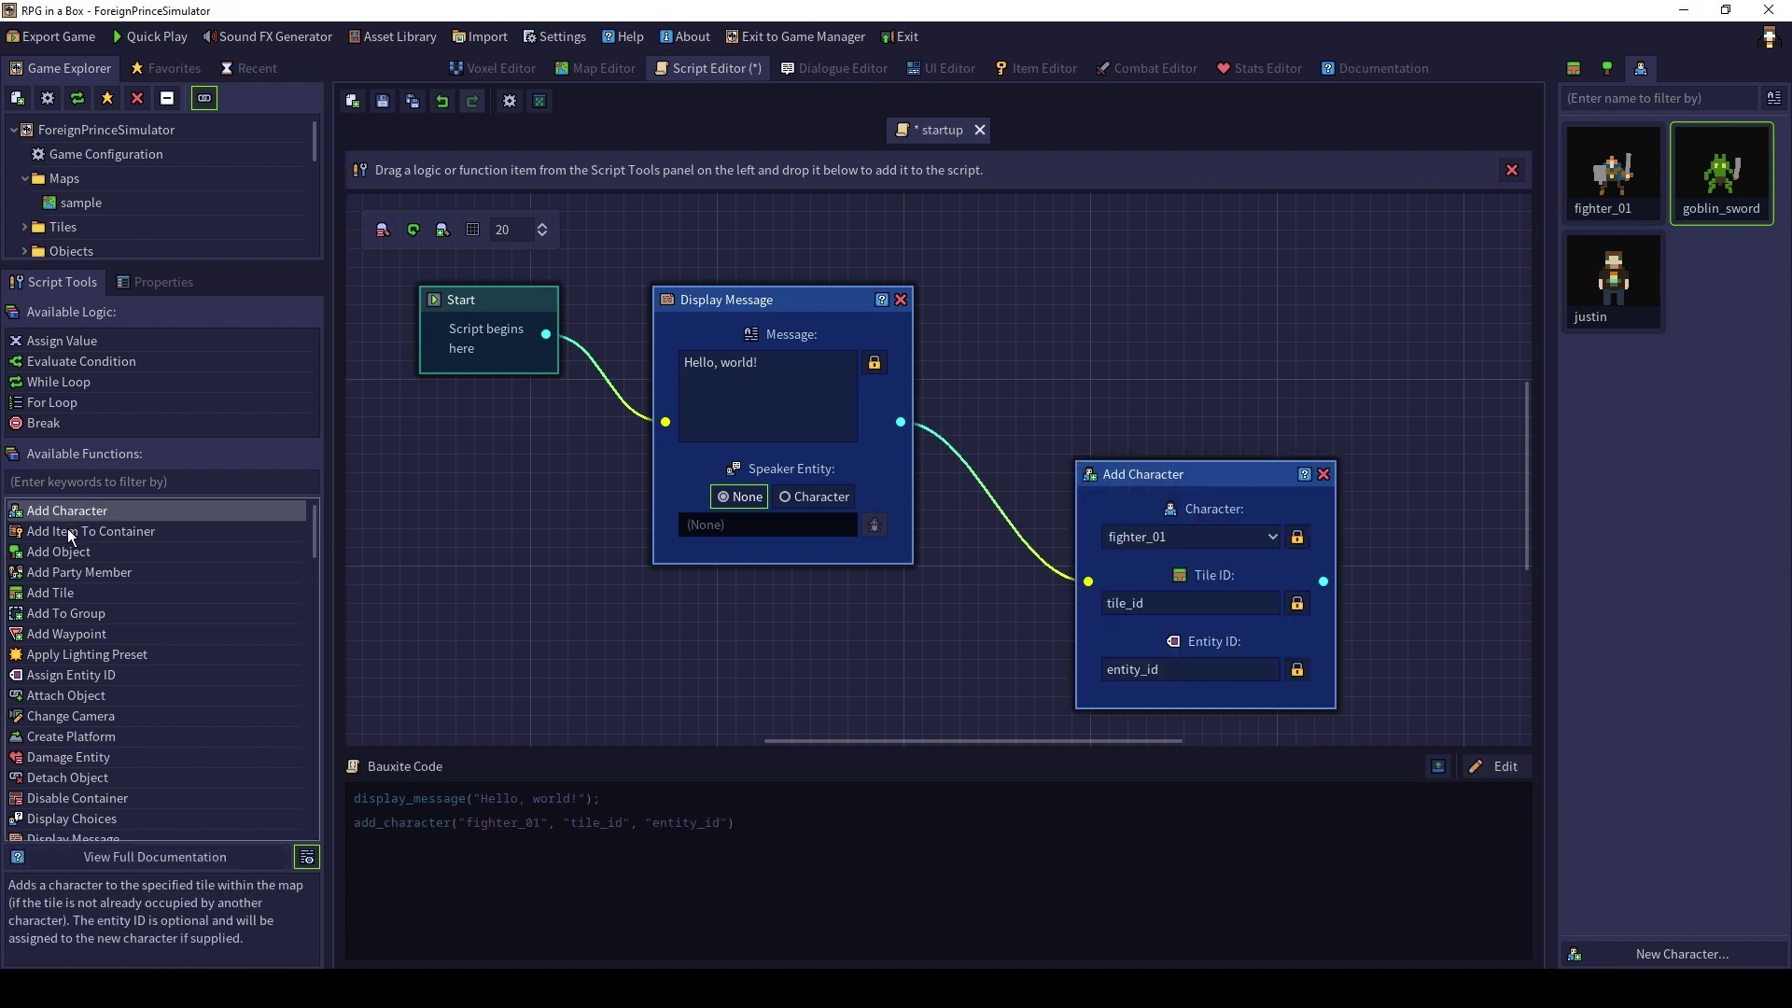
left_click_drag(70, 535, 1201, 401)
Delete both added steps and expand the Bauxite code to fill the editor
left_click(1322, 475)
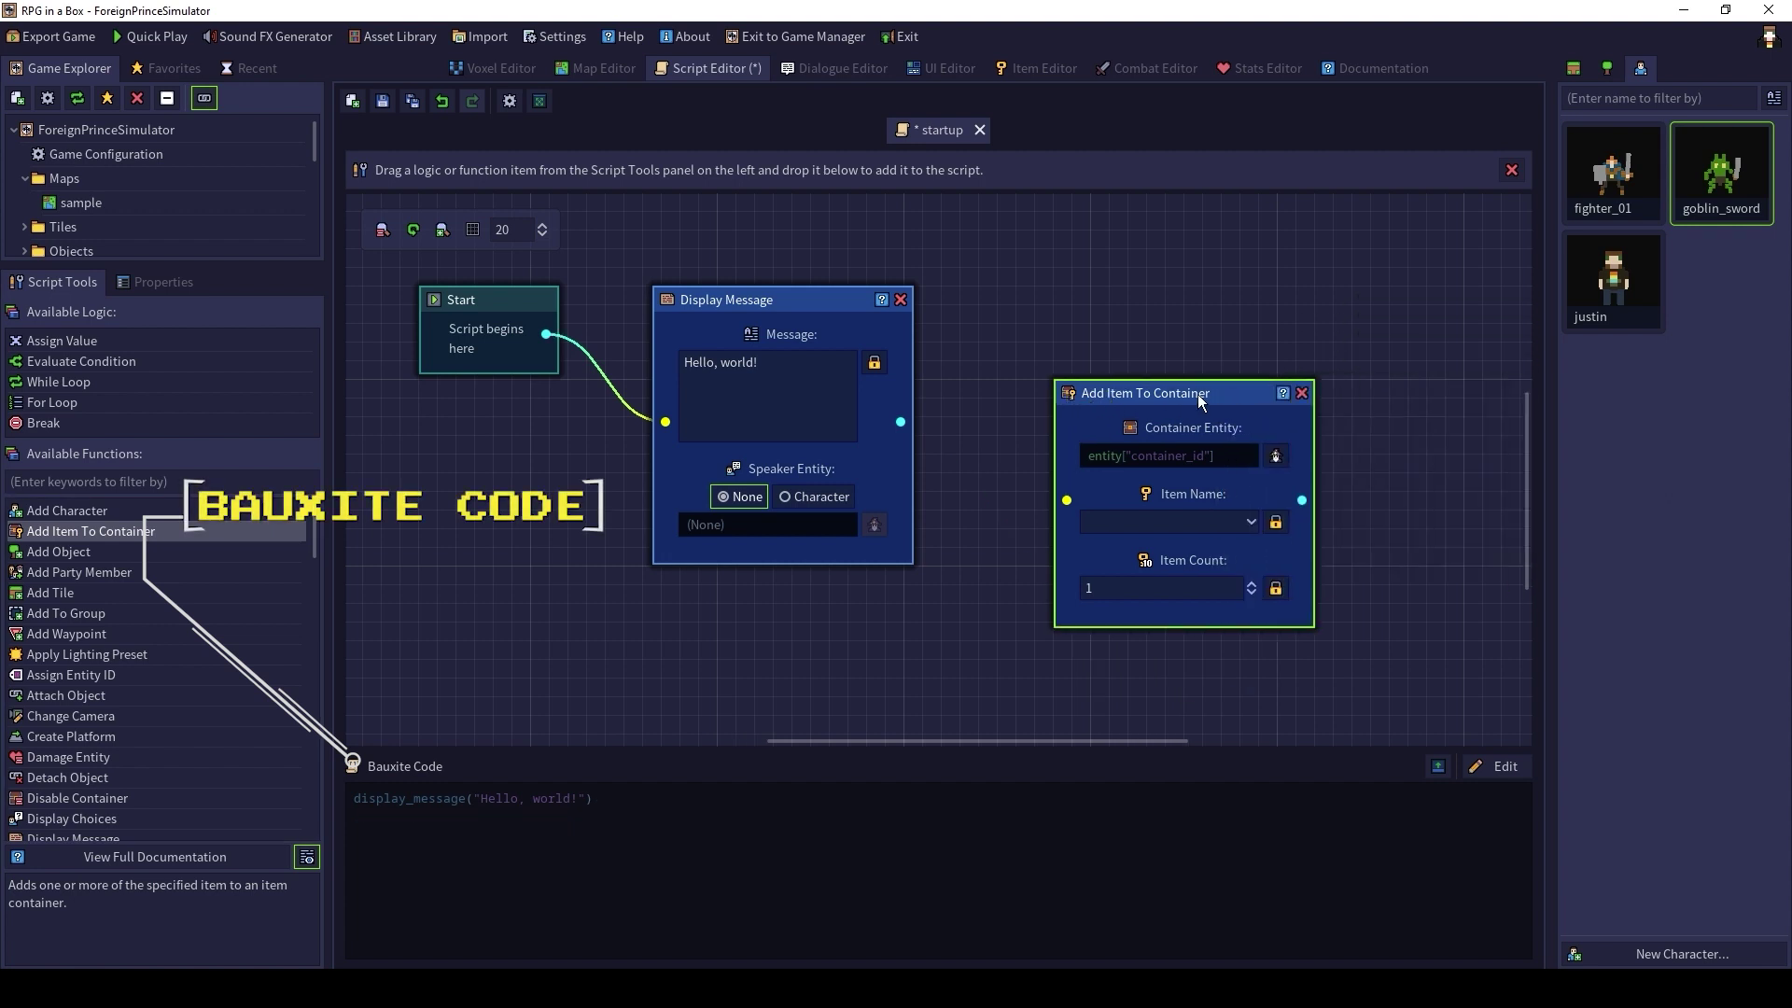
left_click(1302, 394)
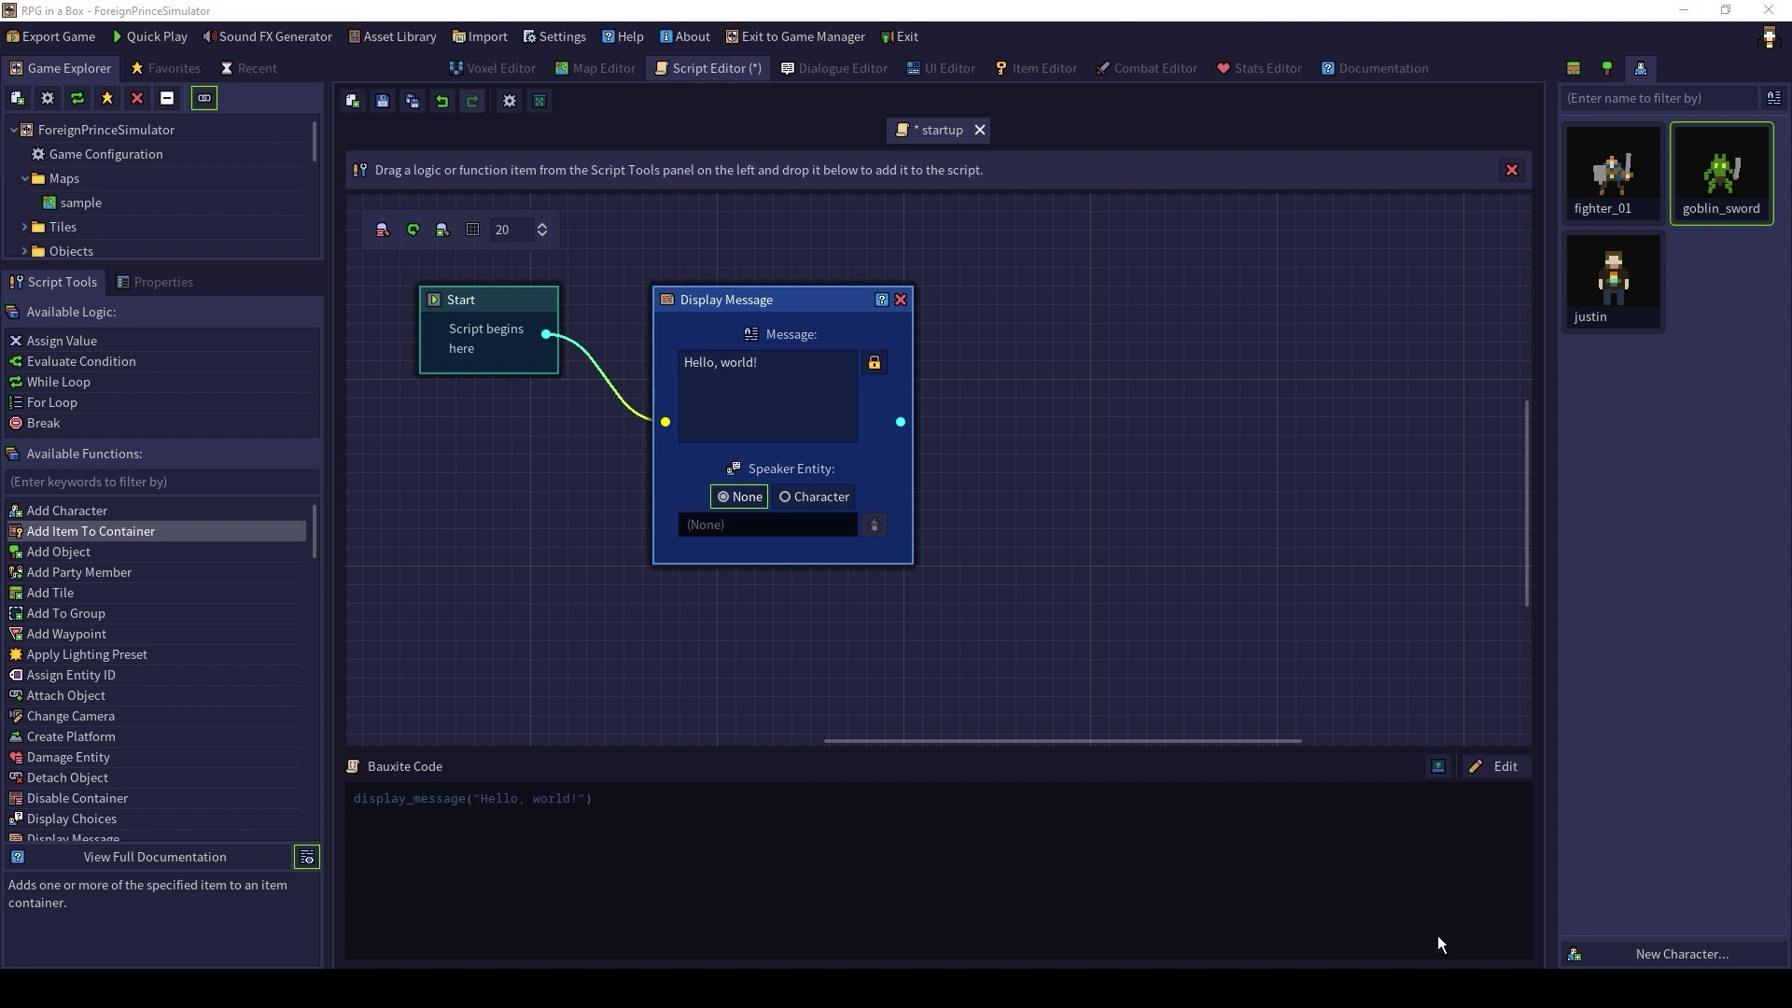
left_click(1438, 767)
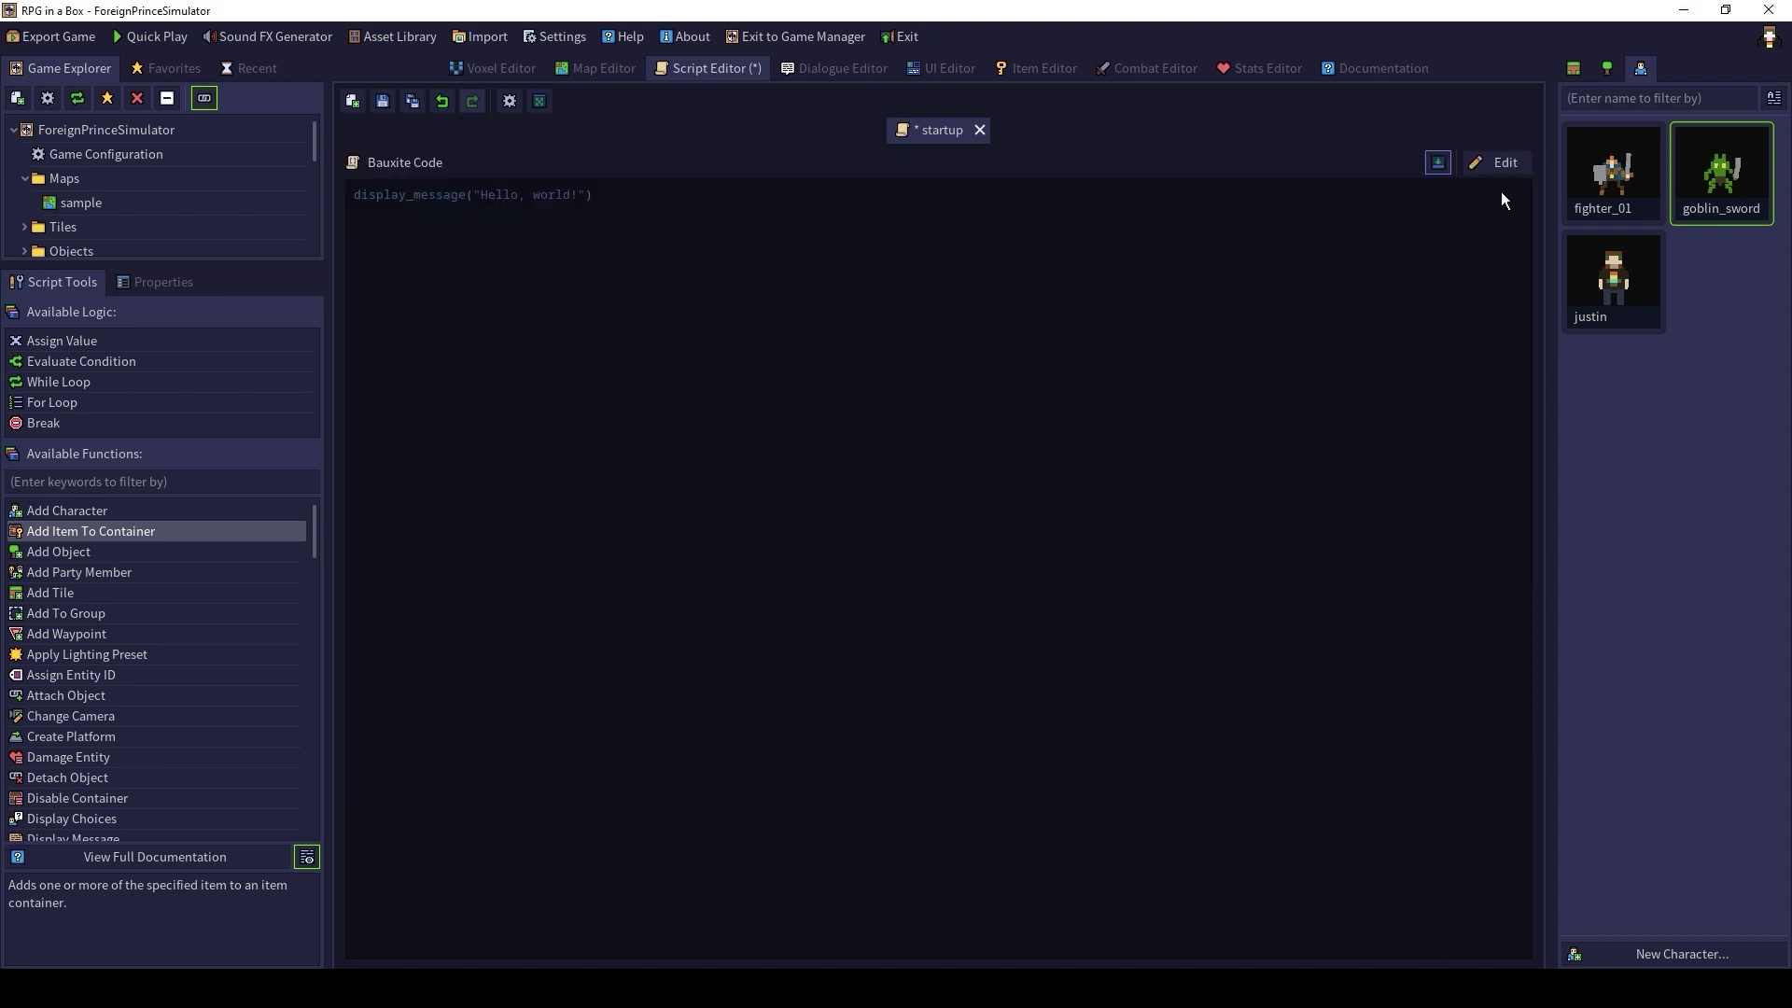
Make the Bauxite code editable and erase the existing display_message line
left_click(1497, 163)
left_click_drag(820, 288, 311, 185)
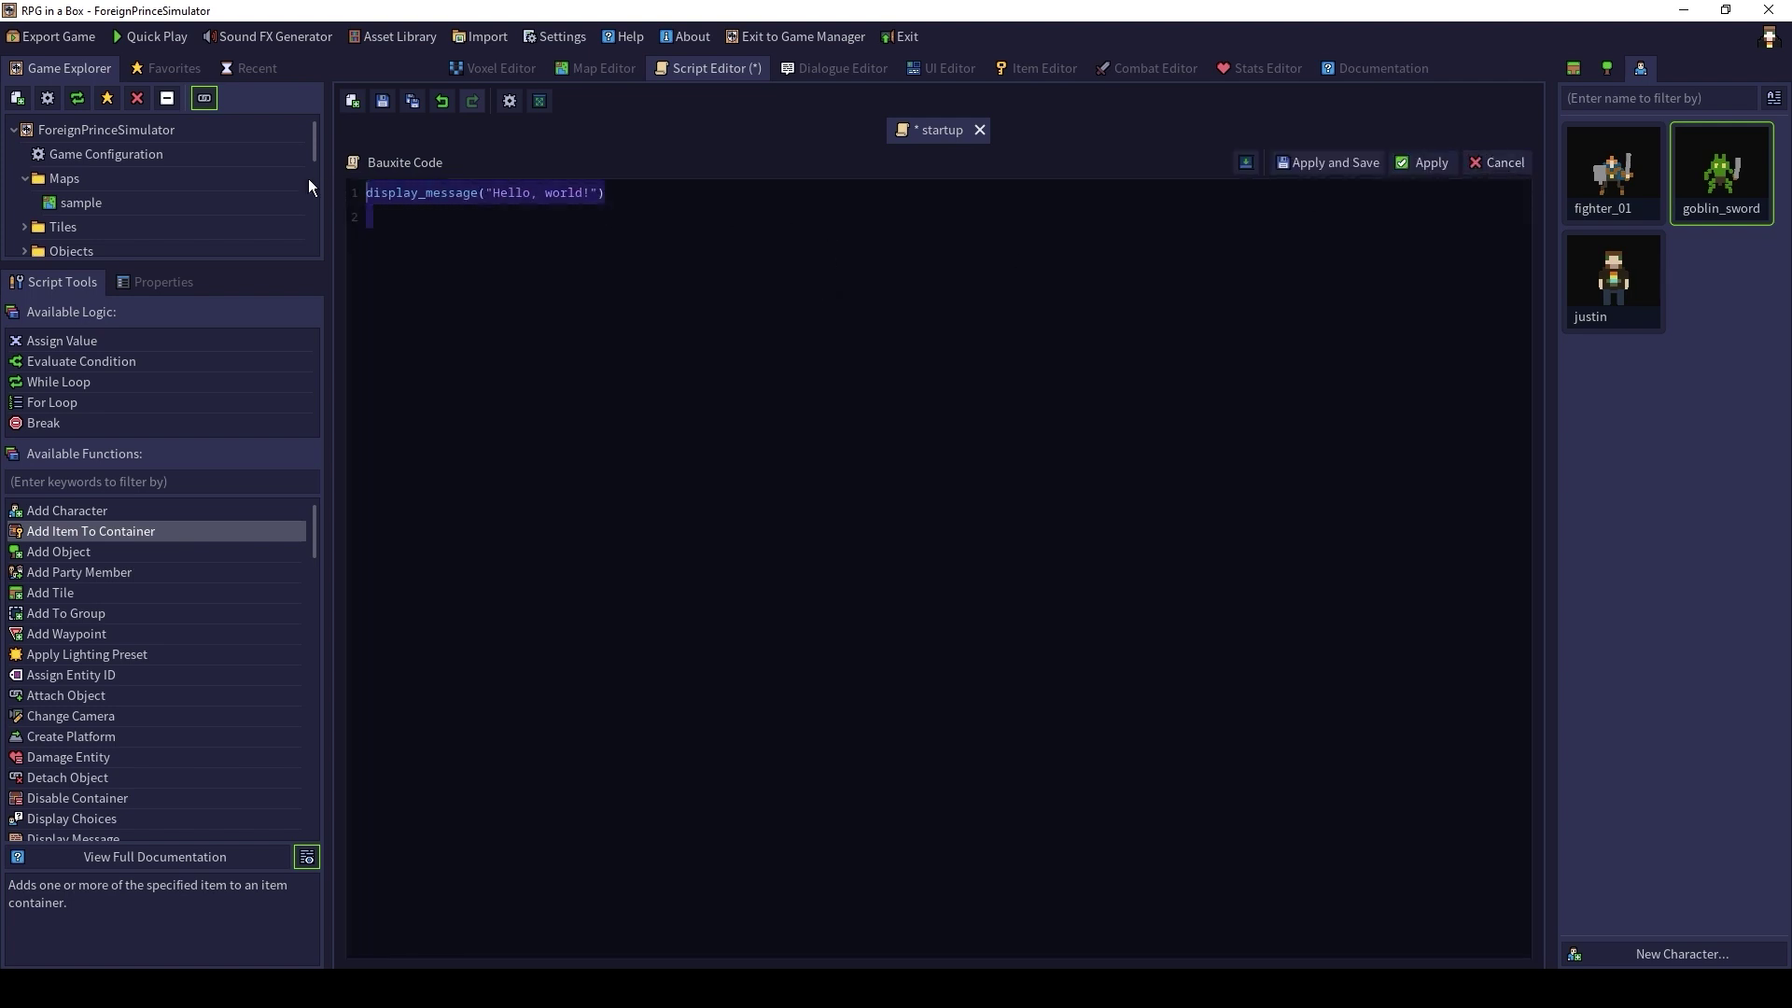
key("BackSpace")
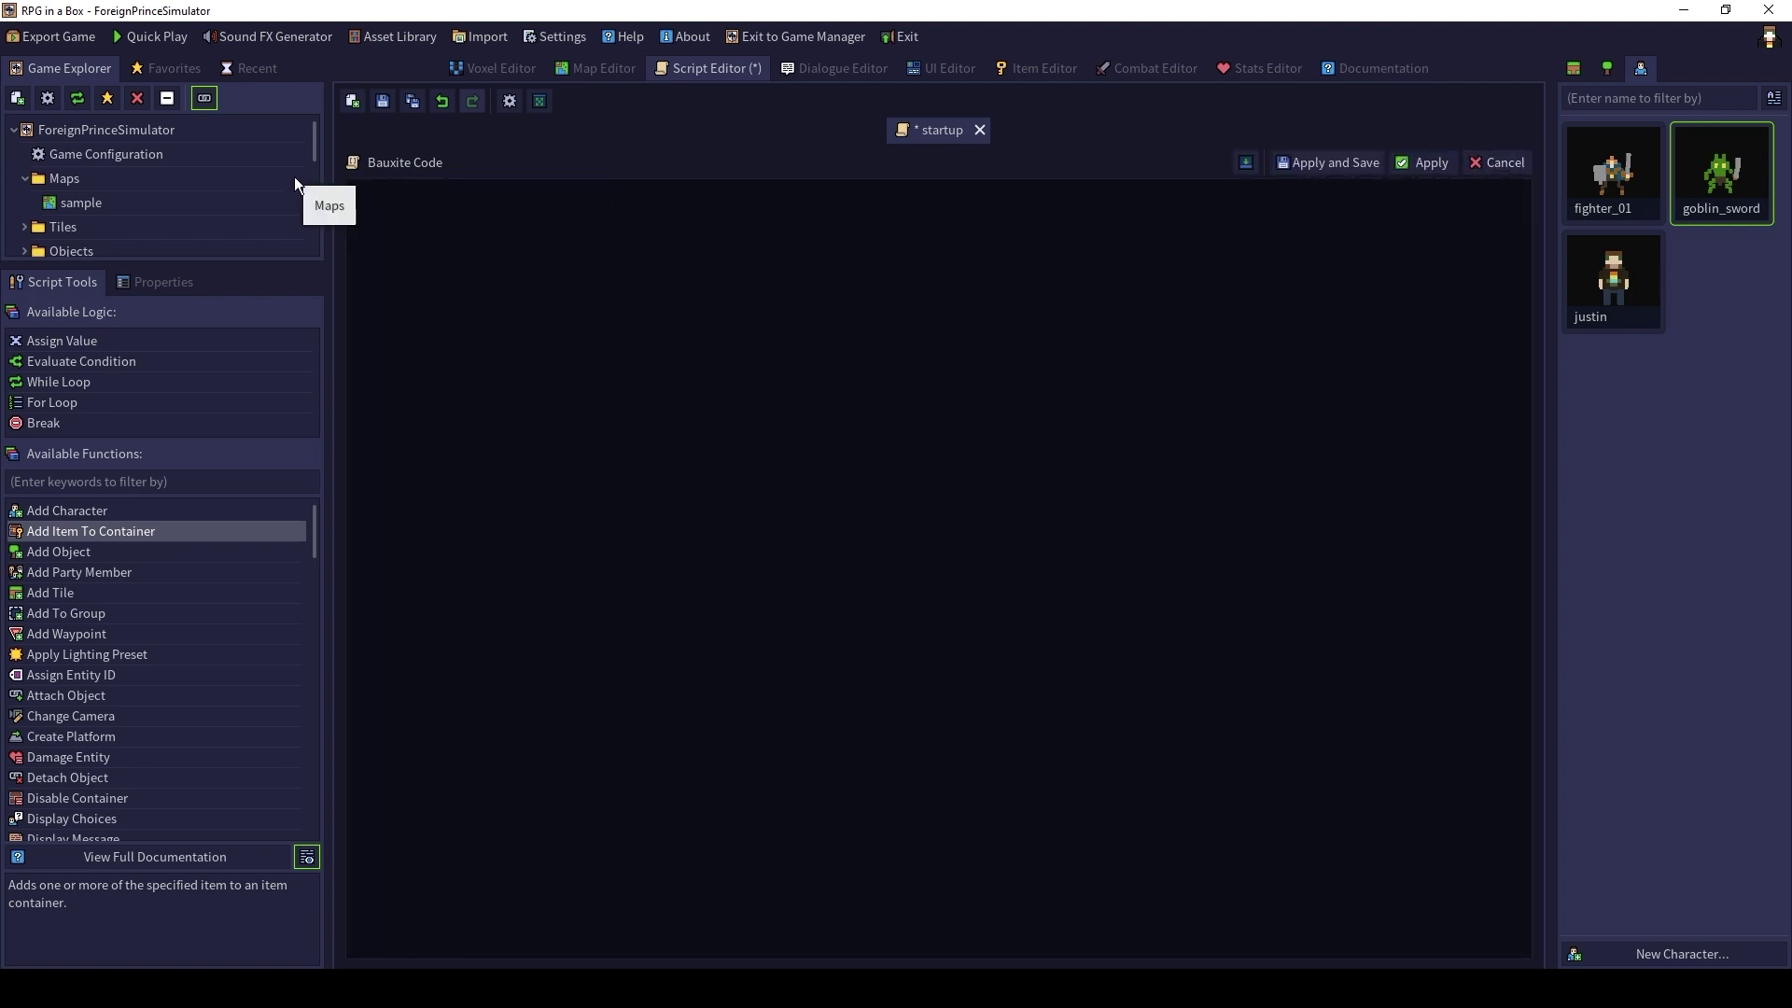
Insert a Load Map call and replace its map_name placeholder with 'sample'
left_click(88, 481)
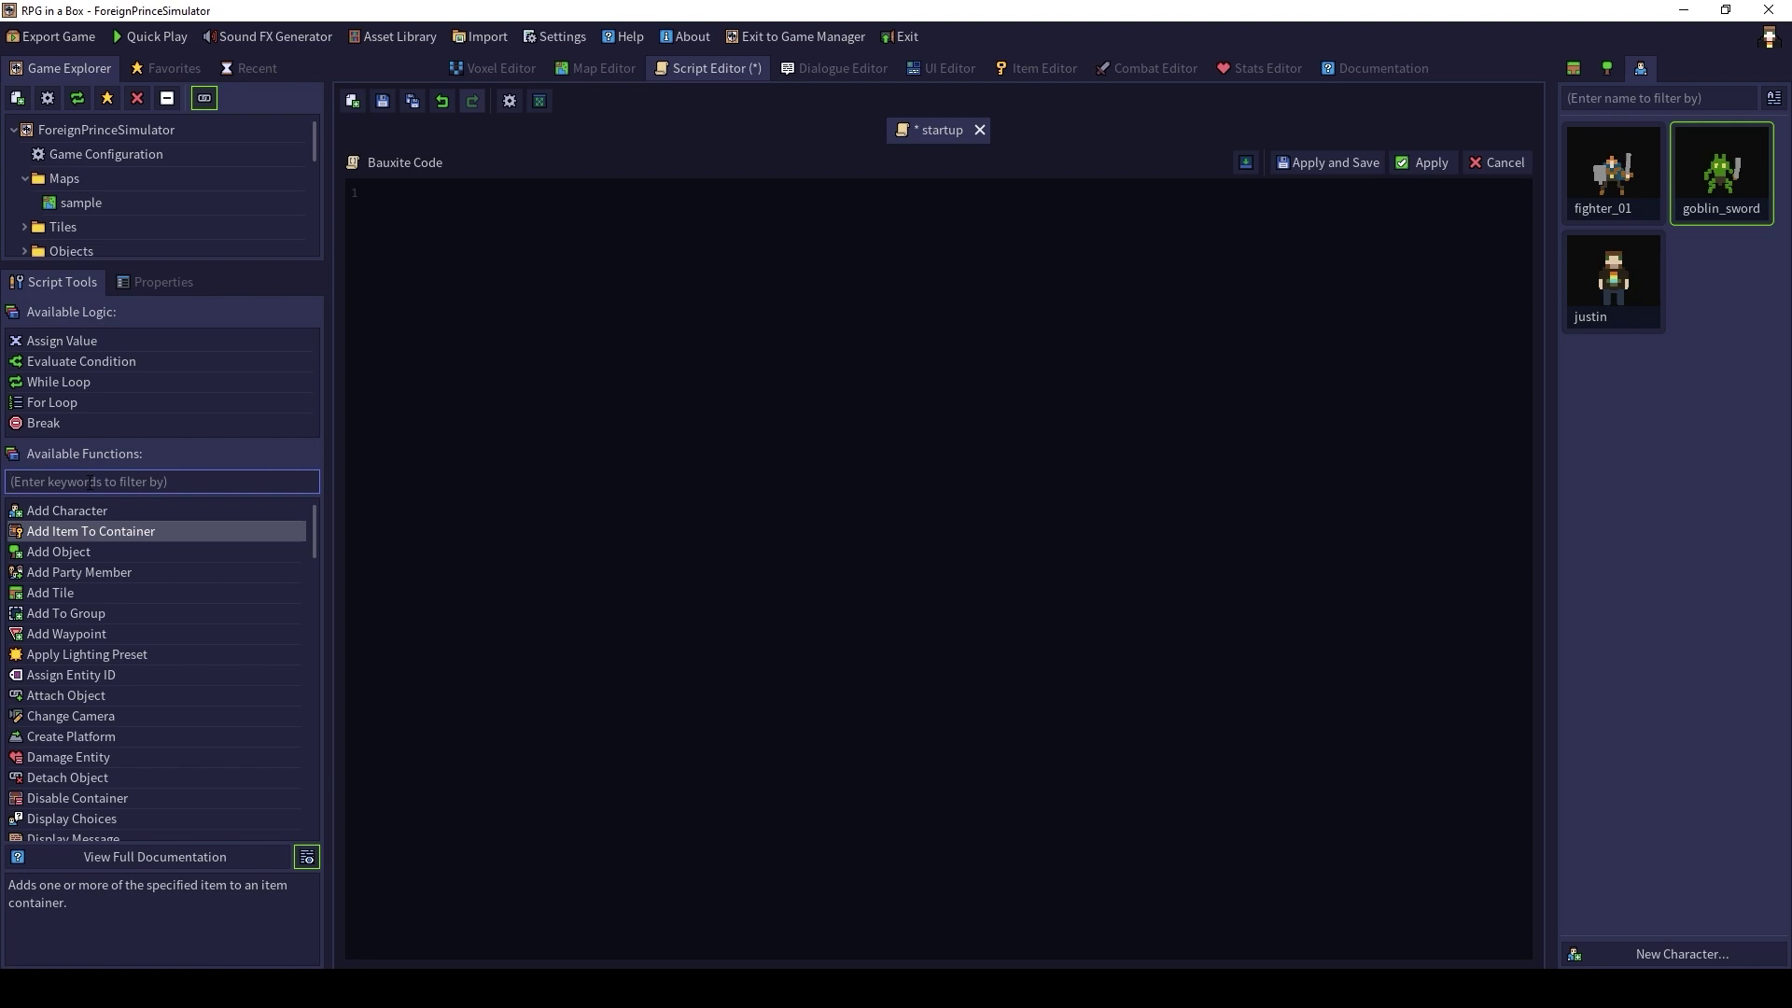
type("load map")
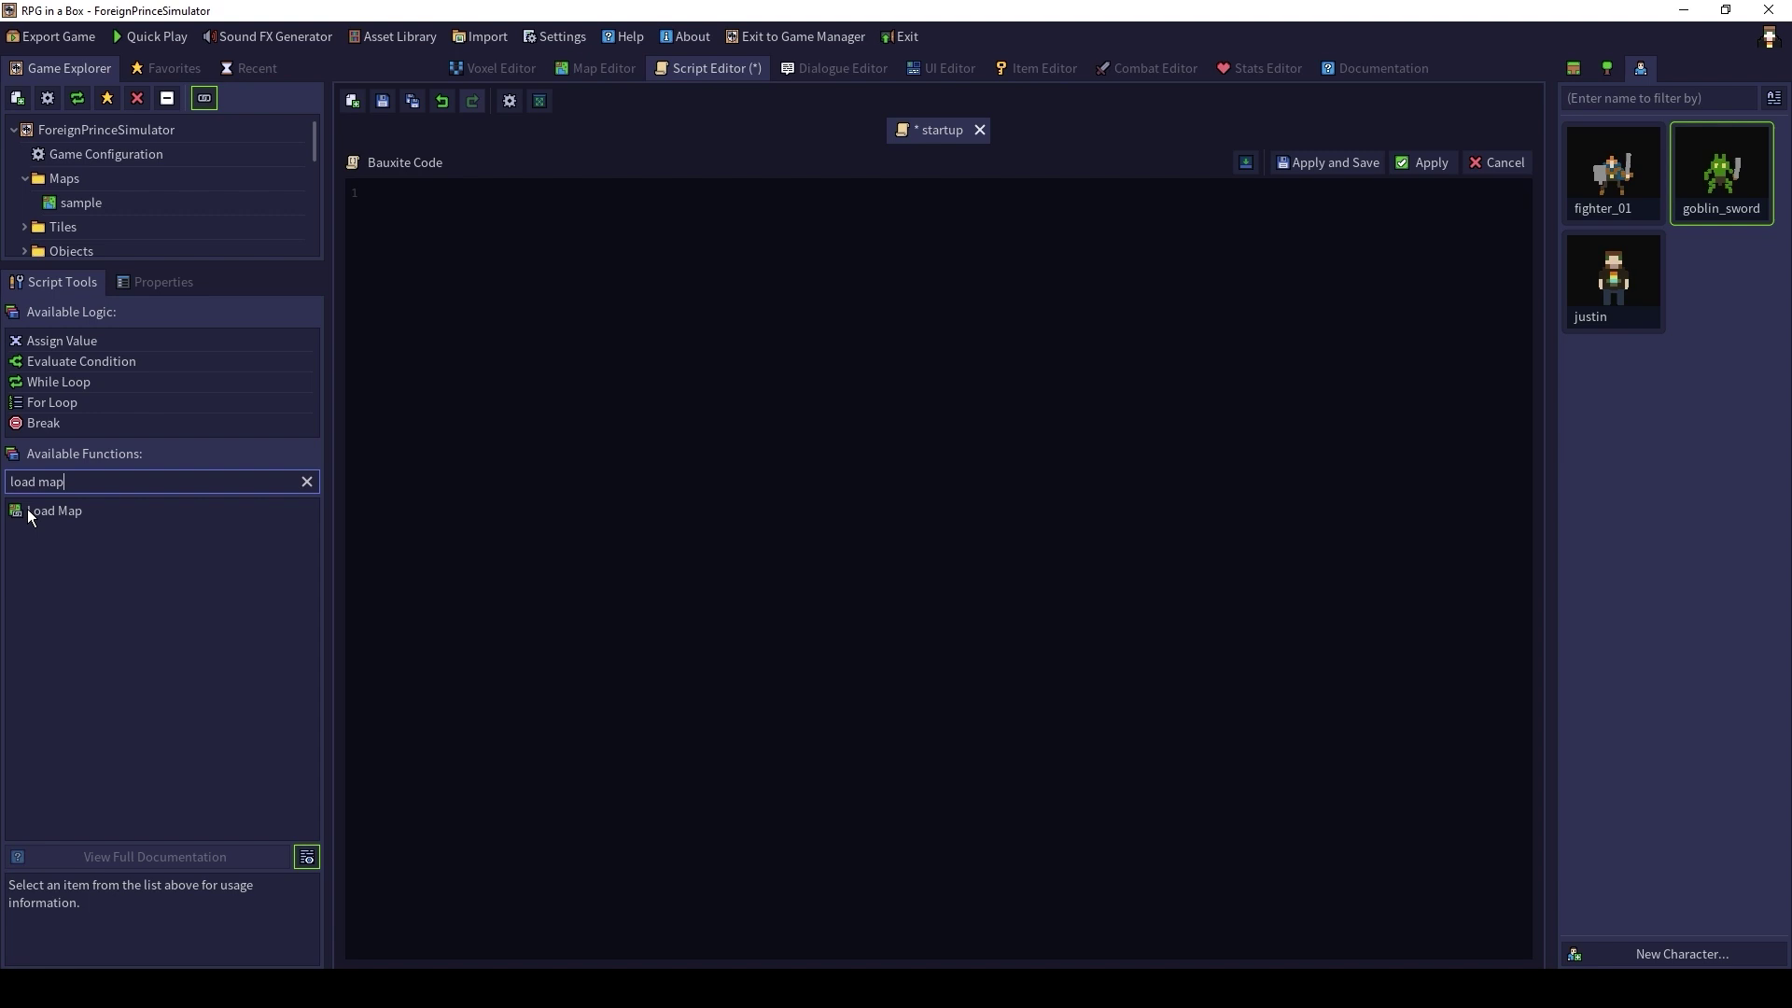
left_click_drag(28, 516, 545, 265)
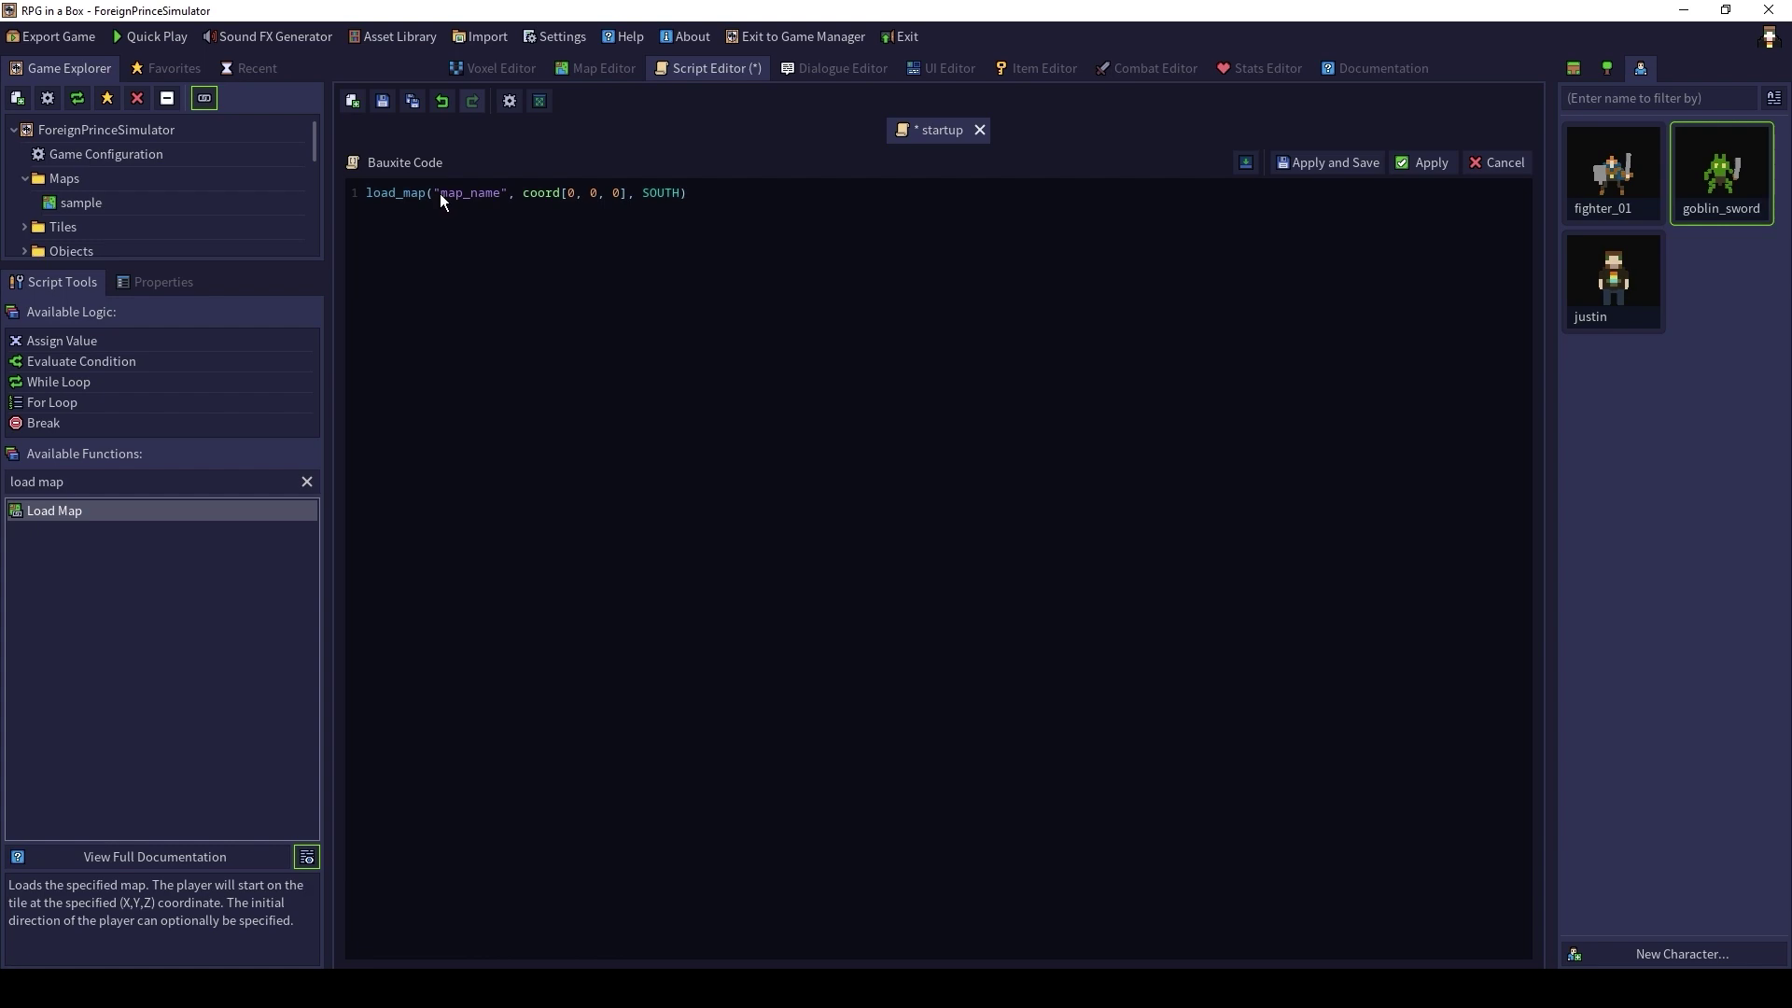
left_click_drag(440, 193, 482, 193)
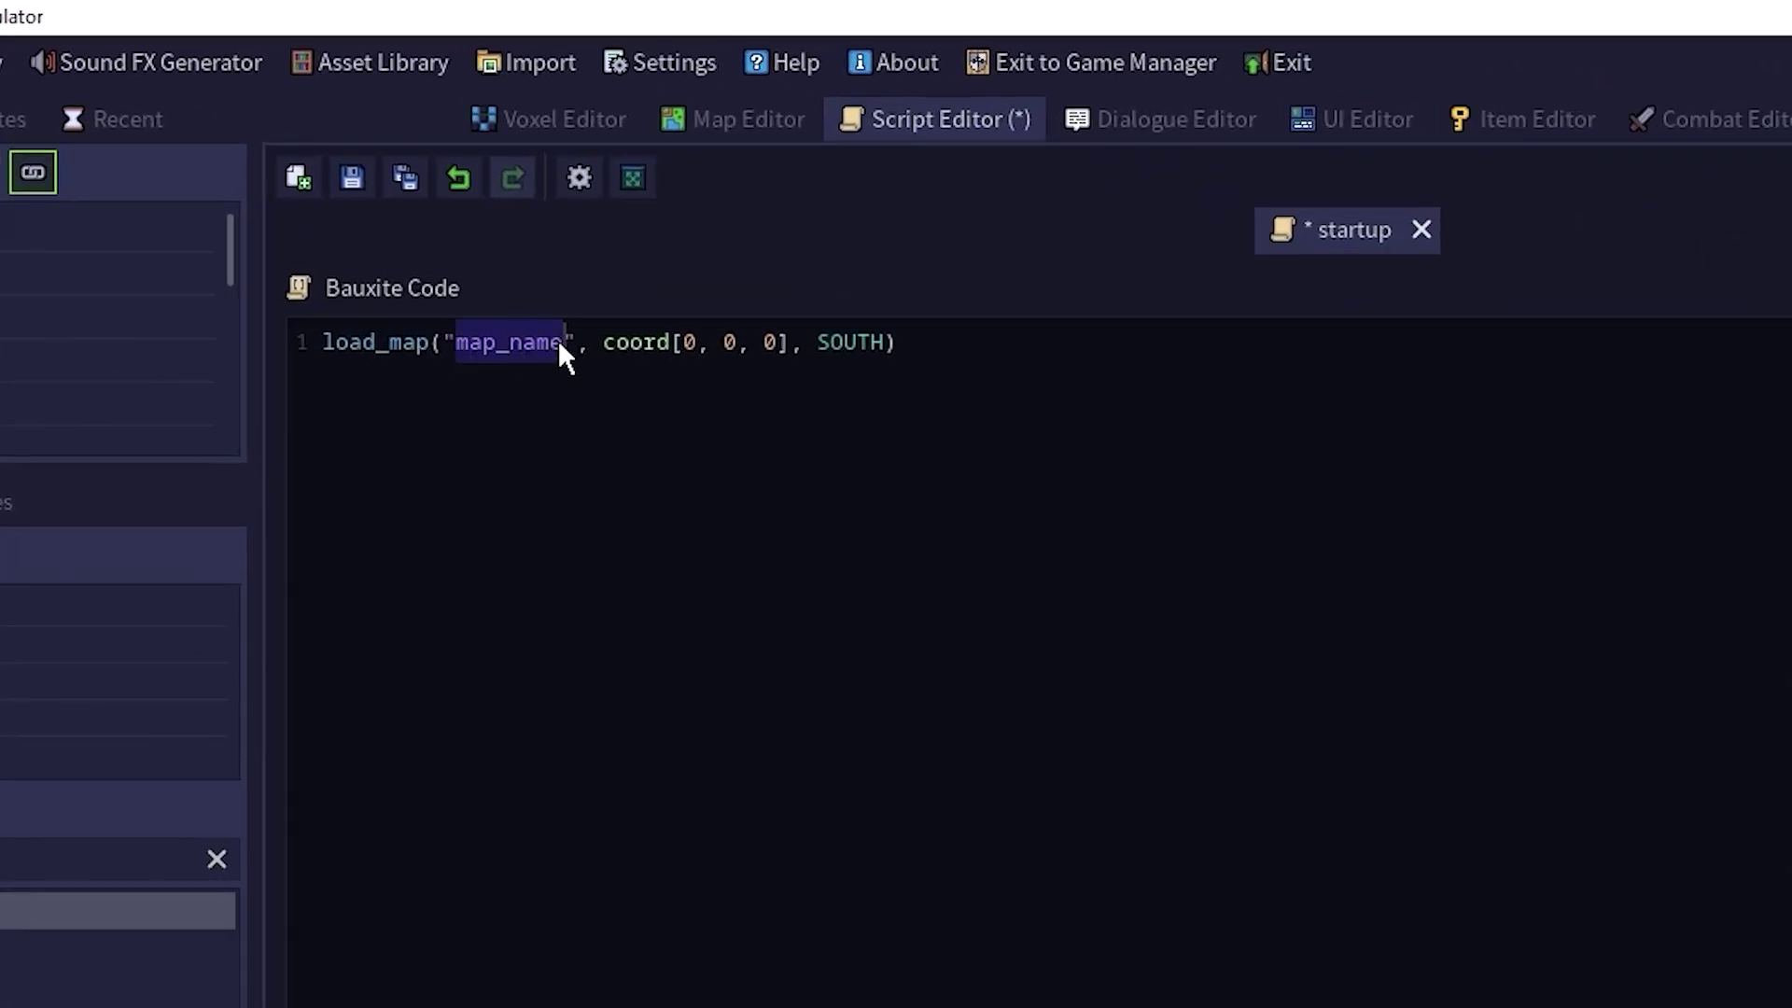
left_click_drag(603, 352, 884, 345)
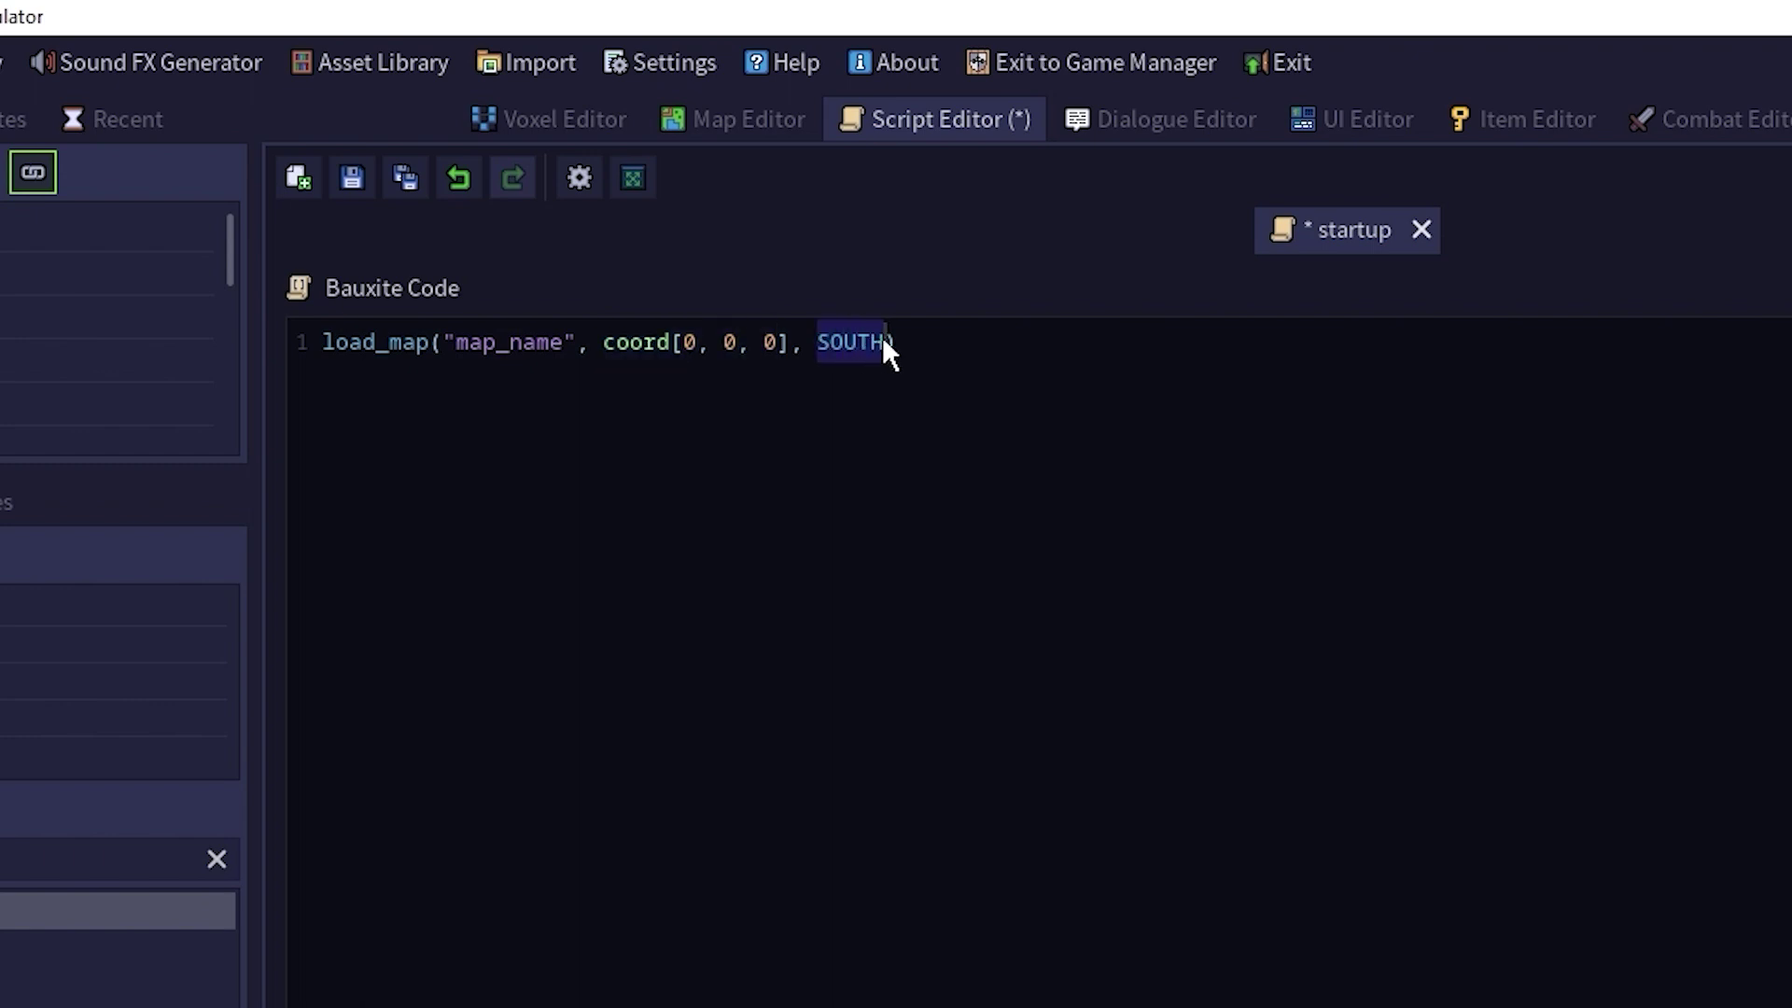
left_click(756, 751)
double_click(507, 343)
type("sample")
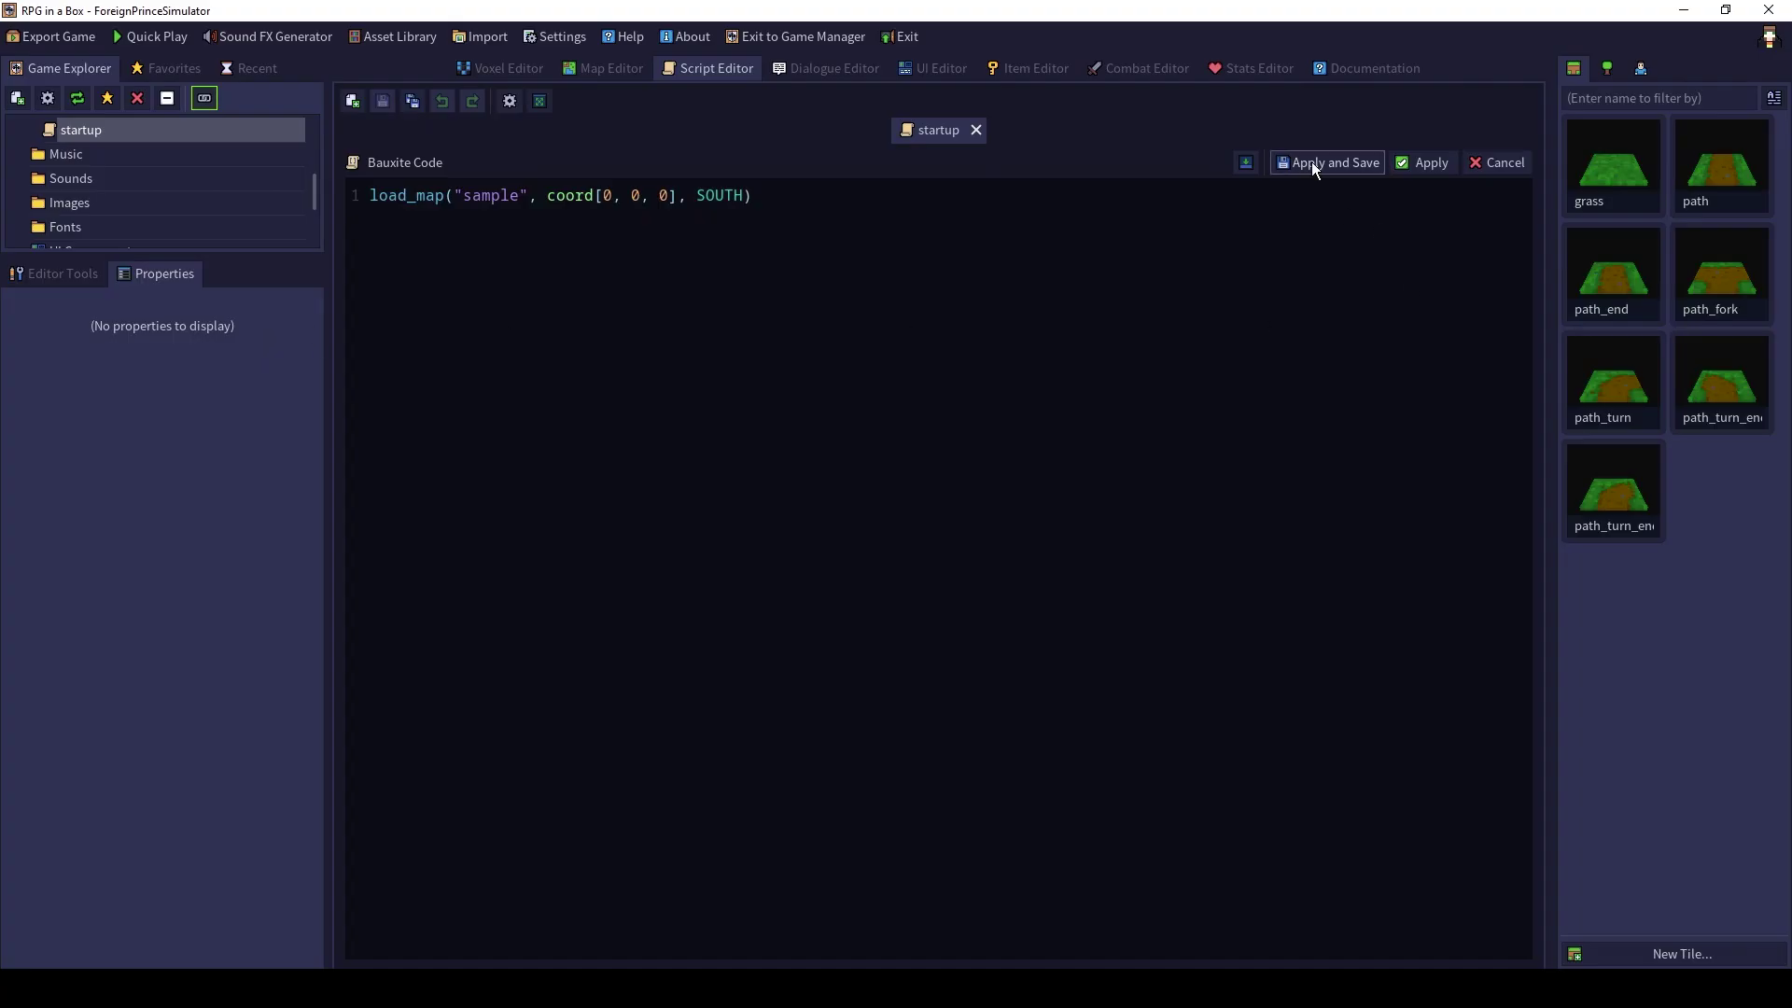
Apply and save the script, then Quick Play with startup as Startup Script and a Player Character
left_click(1312, 162)
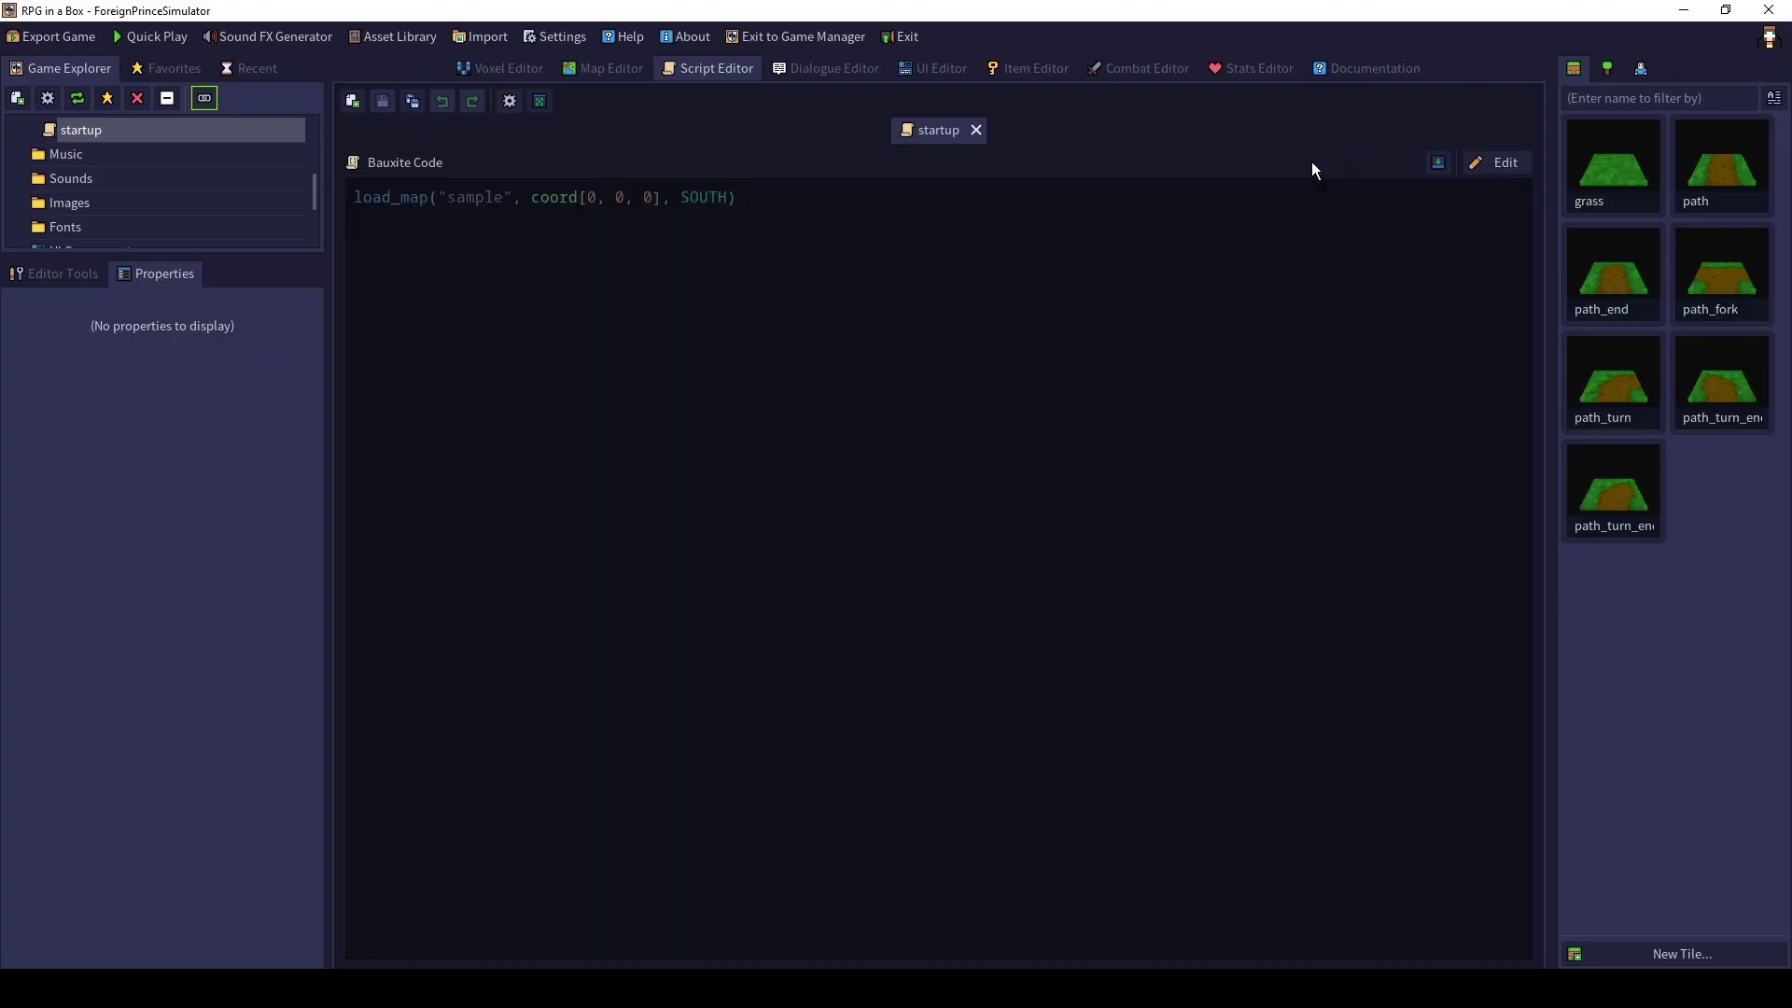
left_click(159, 34)
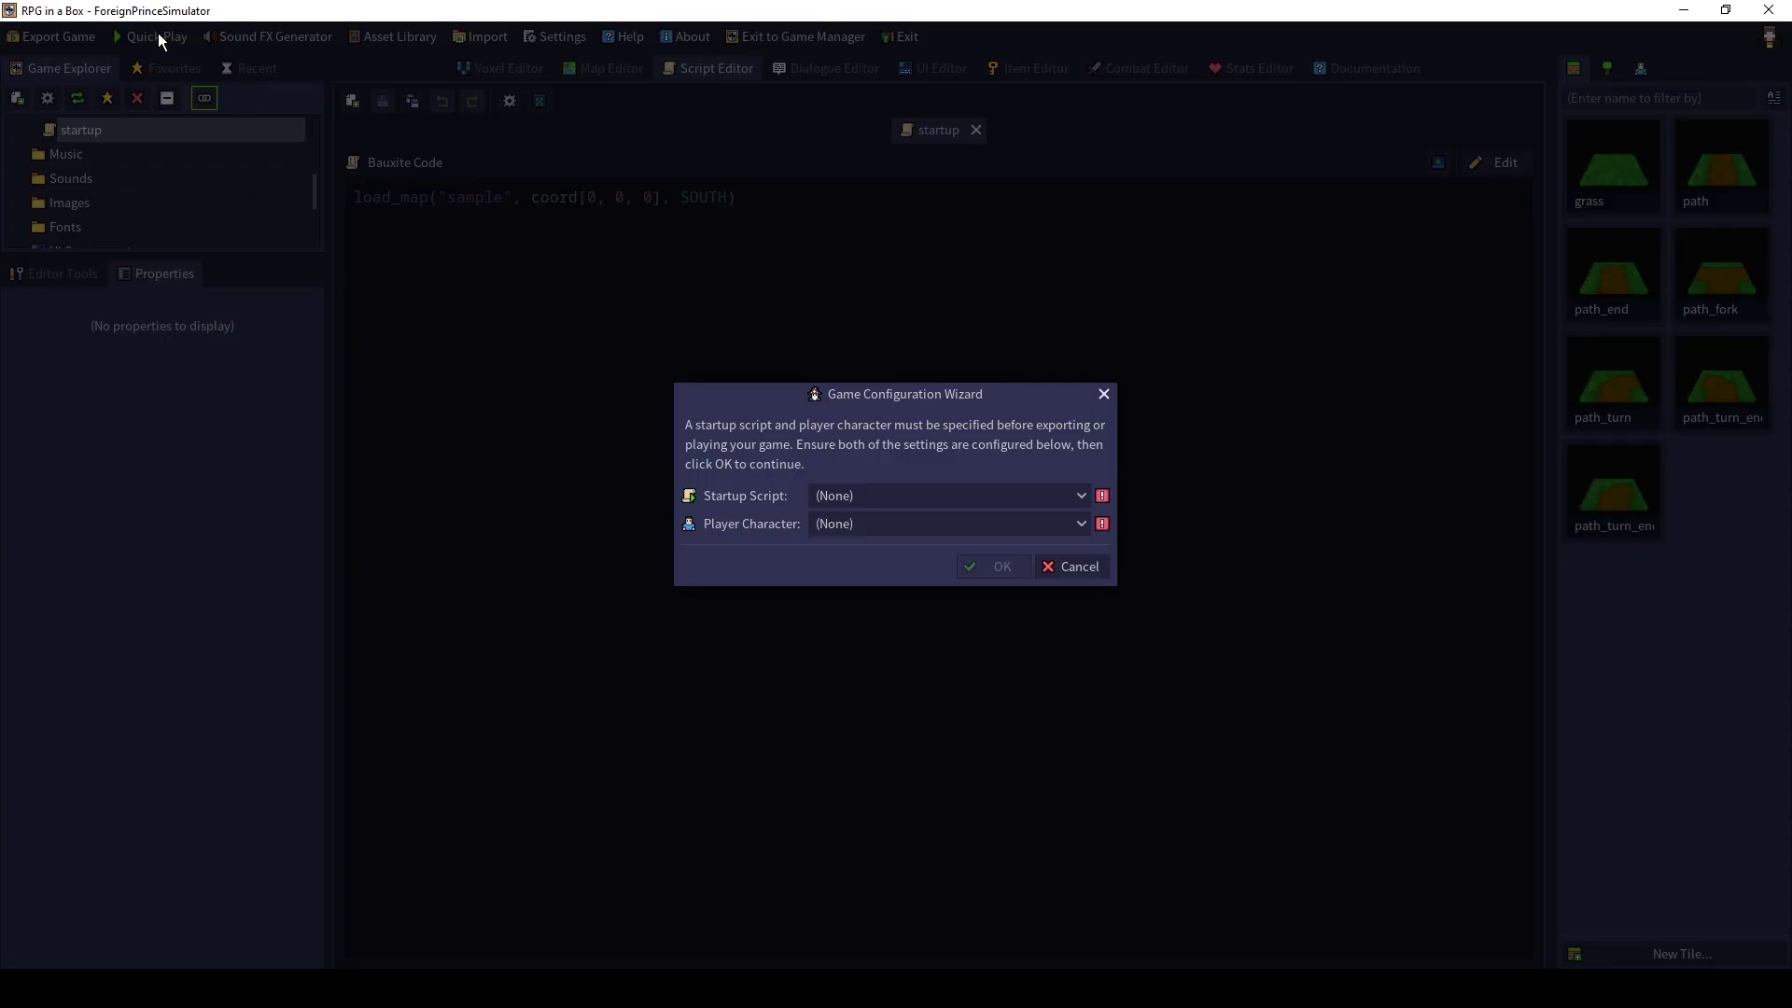
left_click(1073, 496)
left_click(910, 542)
left_click(1074, 524)
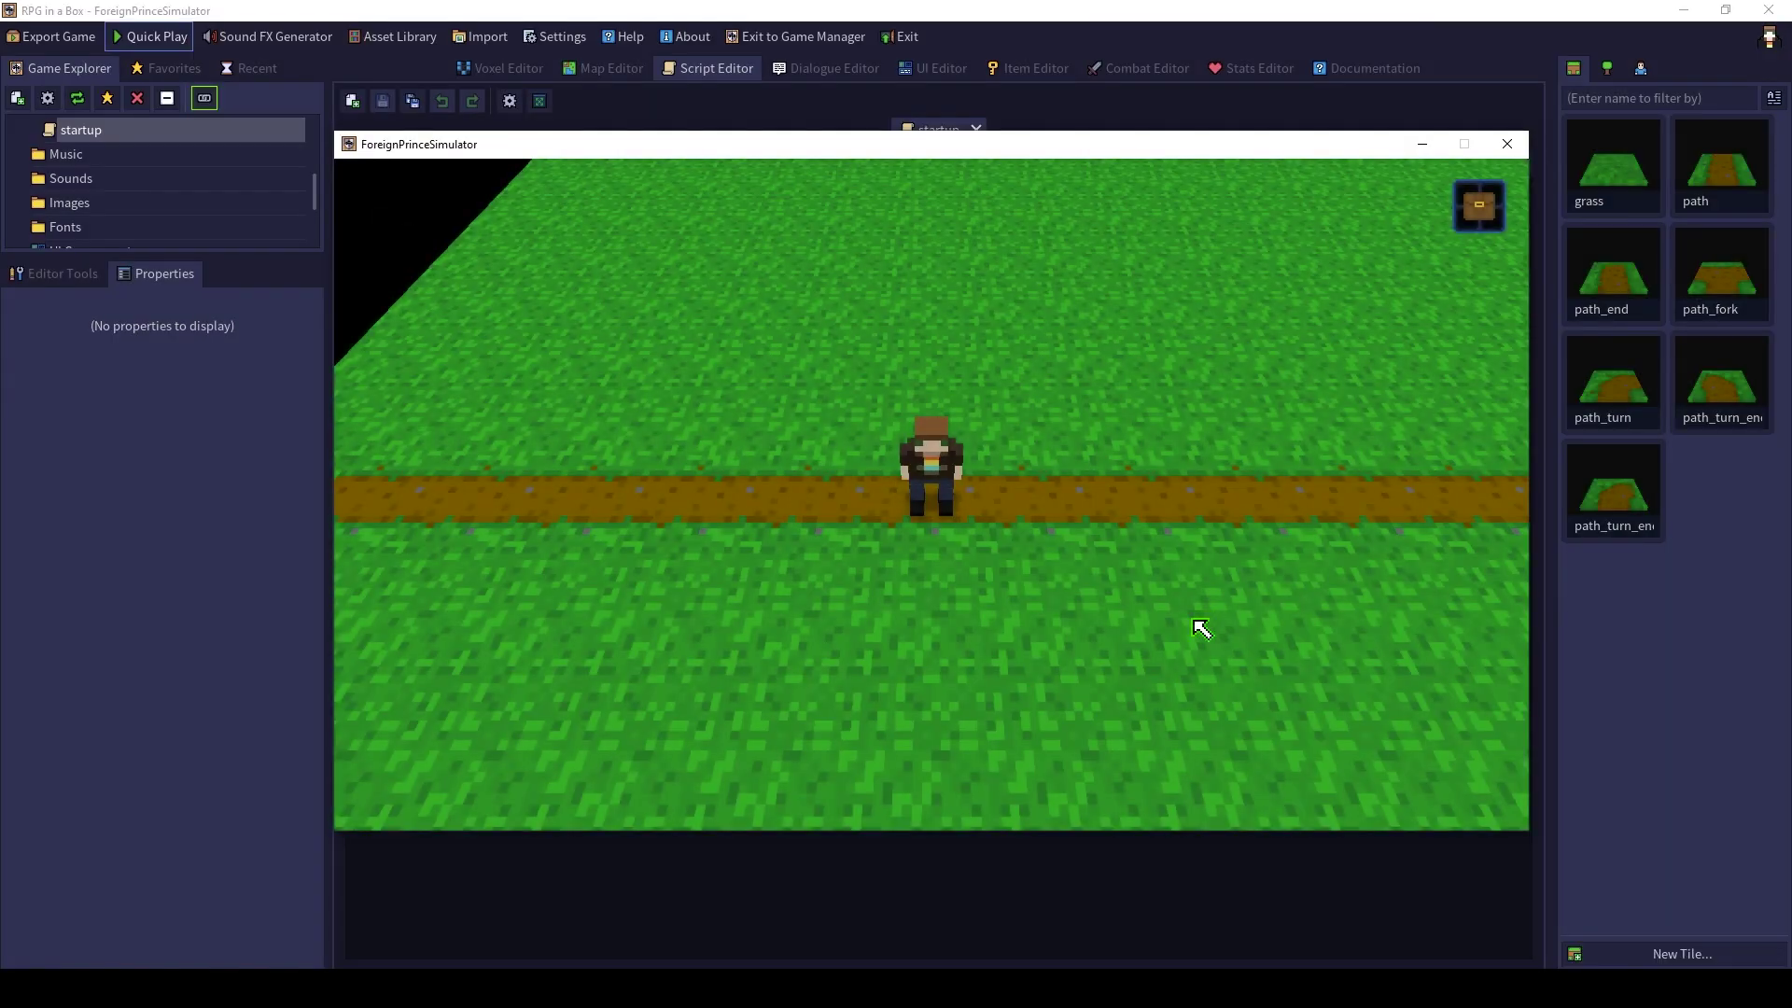
Zoom out, rotate the camera diagonally, and walk the character left then right toward the goblin
scroll(1202, 626, "down", 3)
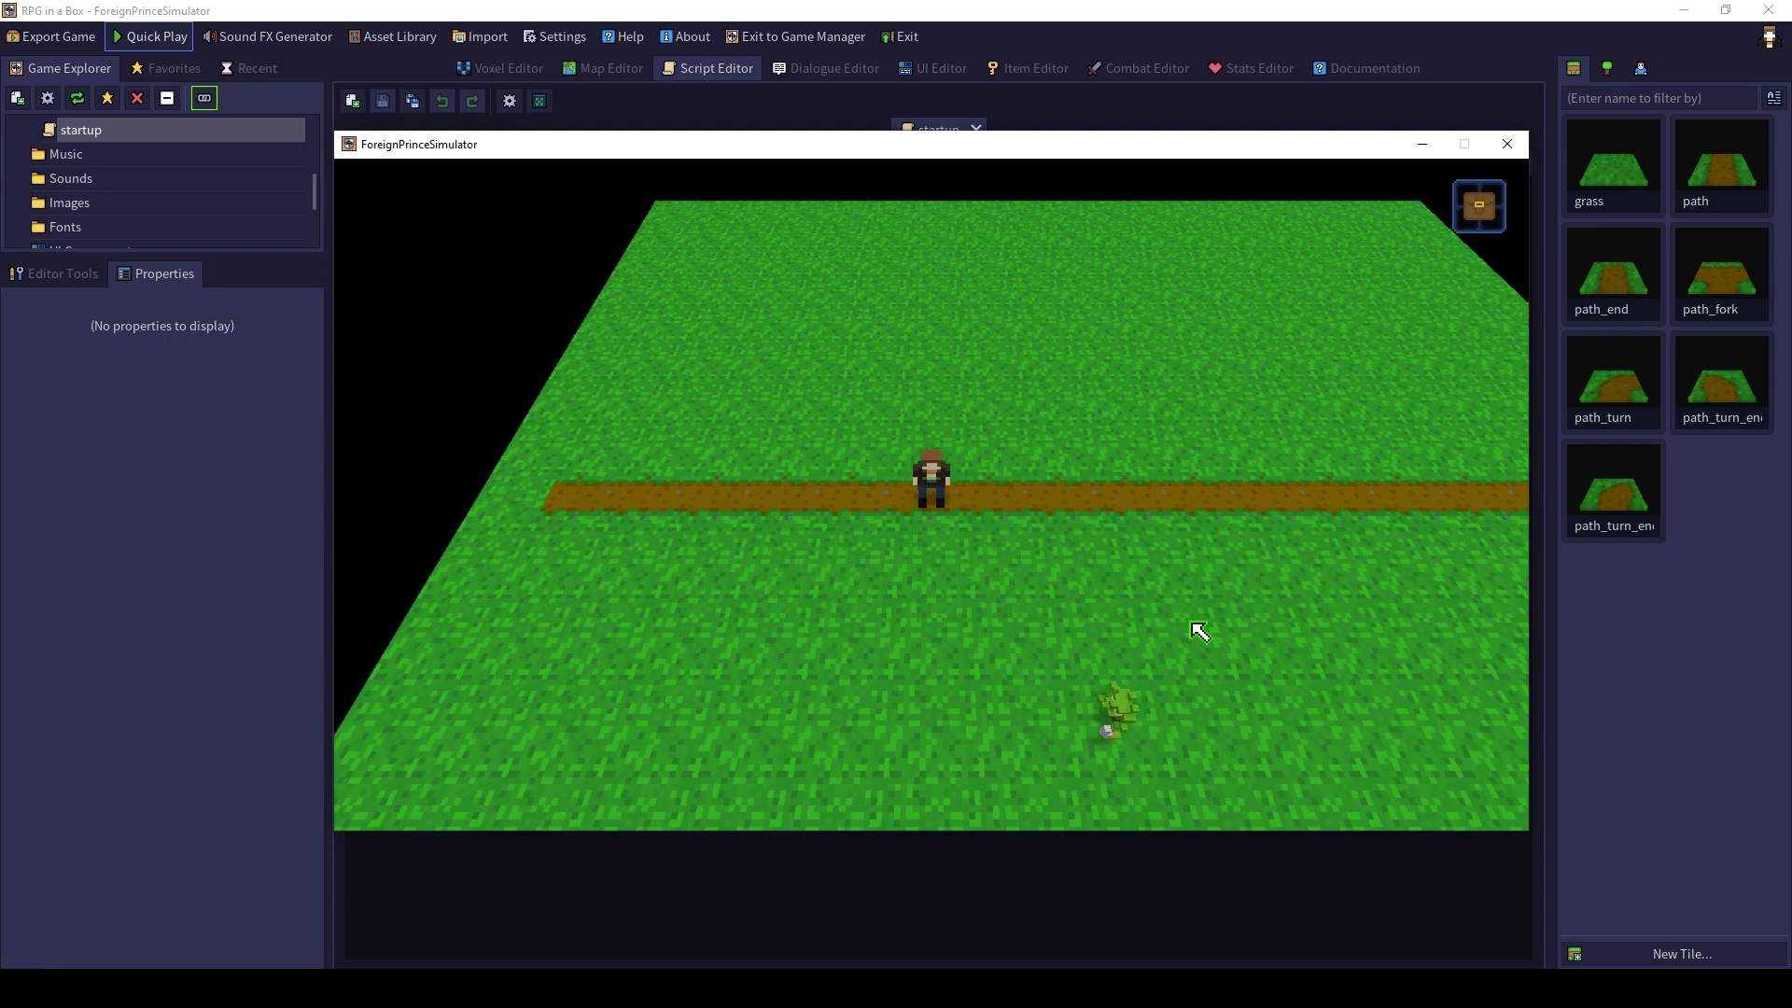
key("Left")
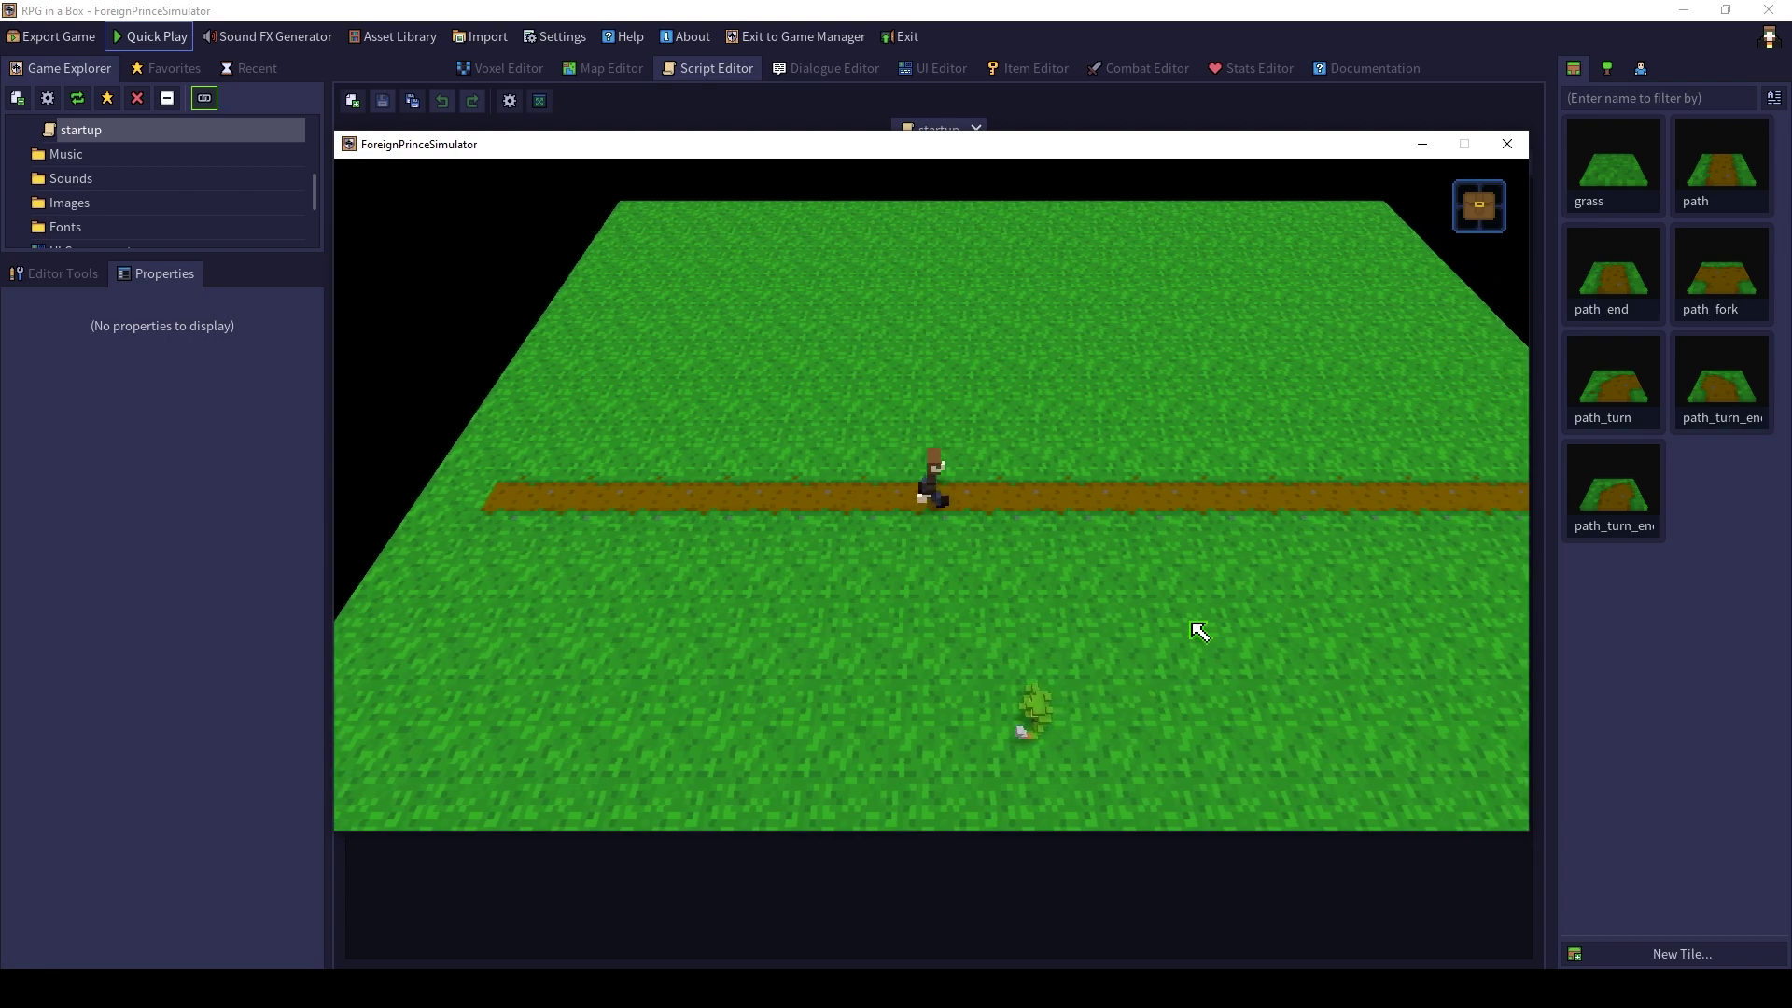
right_click_drag(1204, 628, 1377, 586)
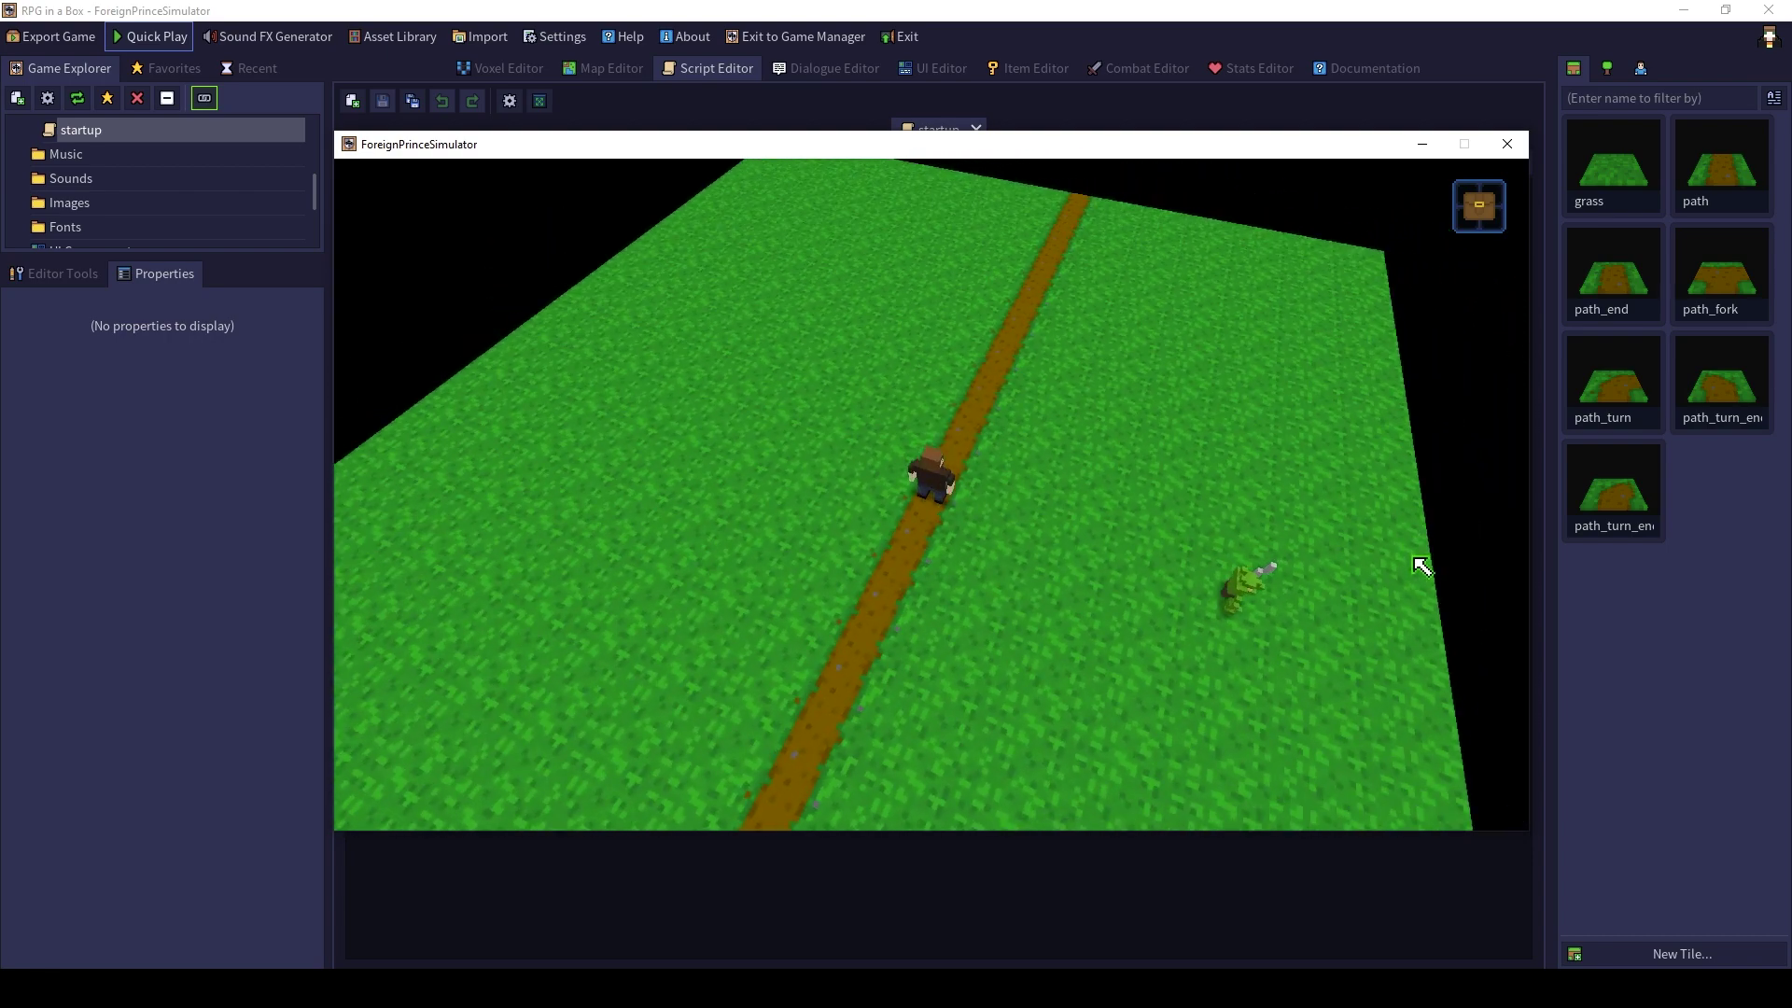
key("Right")
key("Right")
key("Right")
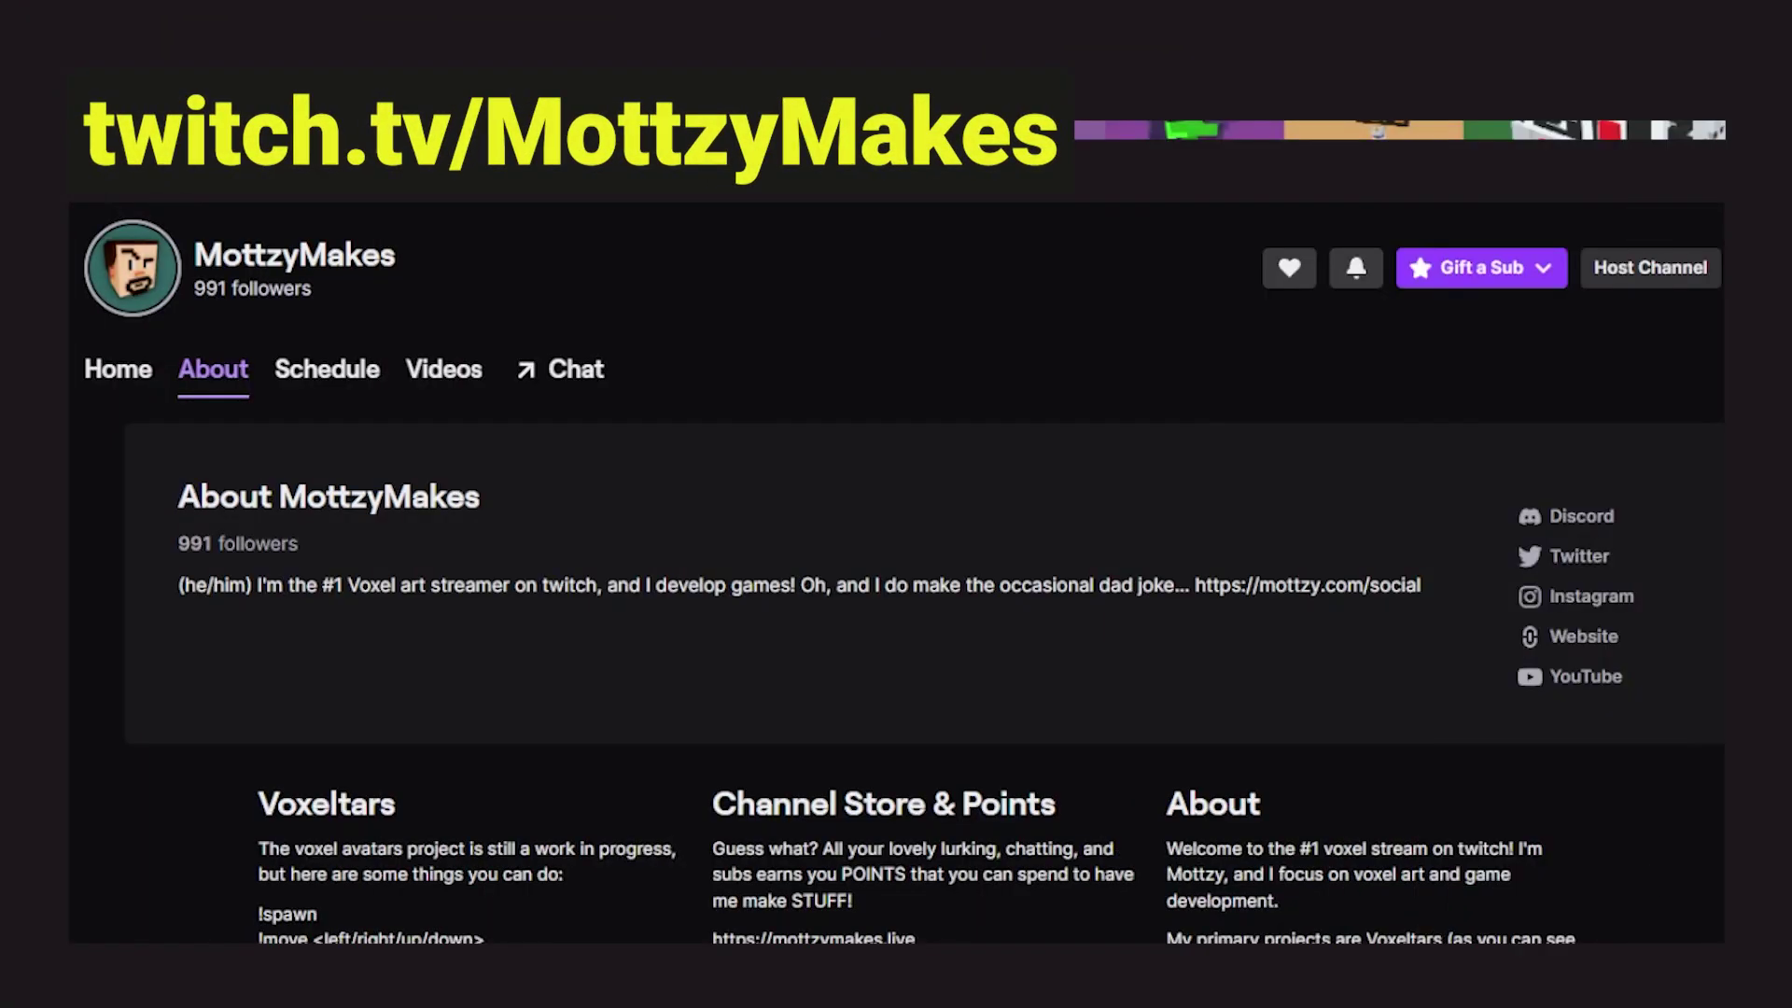
scroll(896, 606, "down", 10)
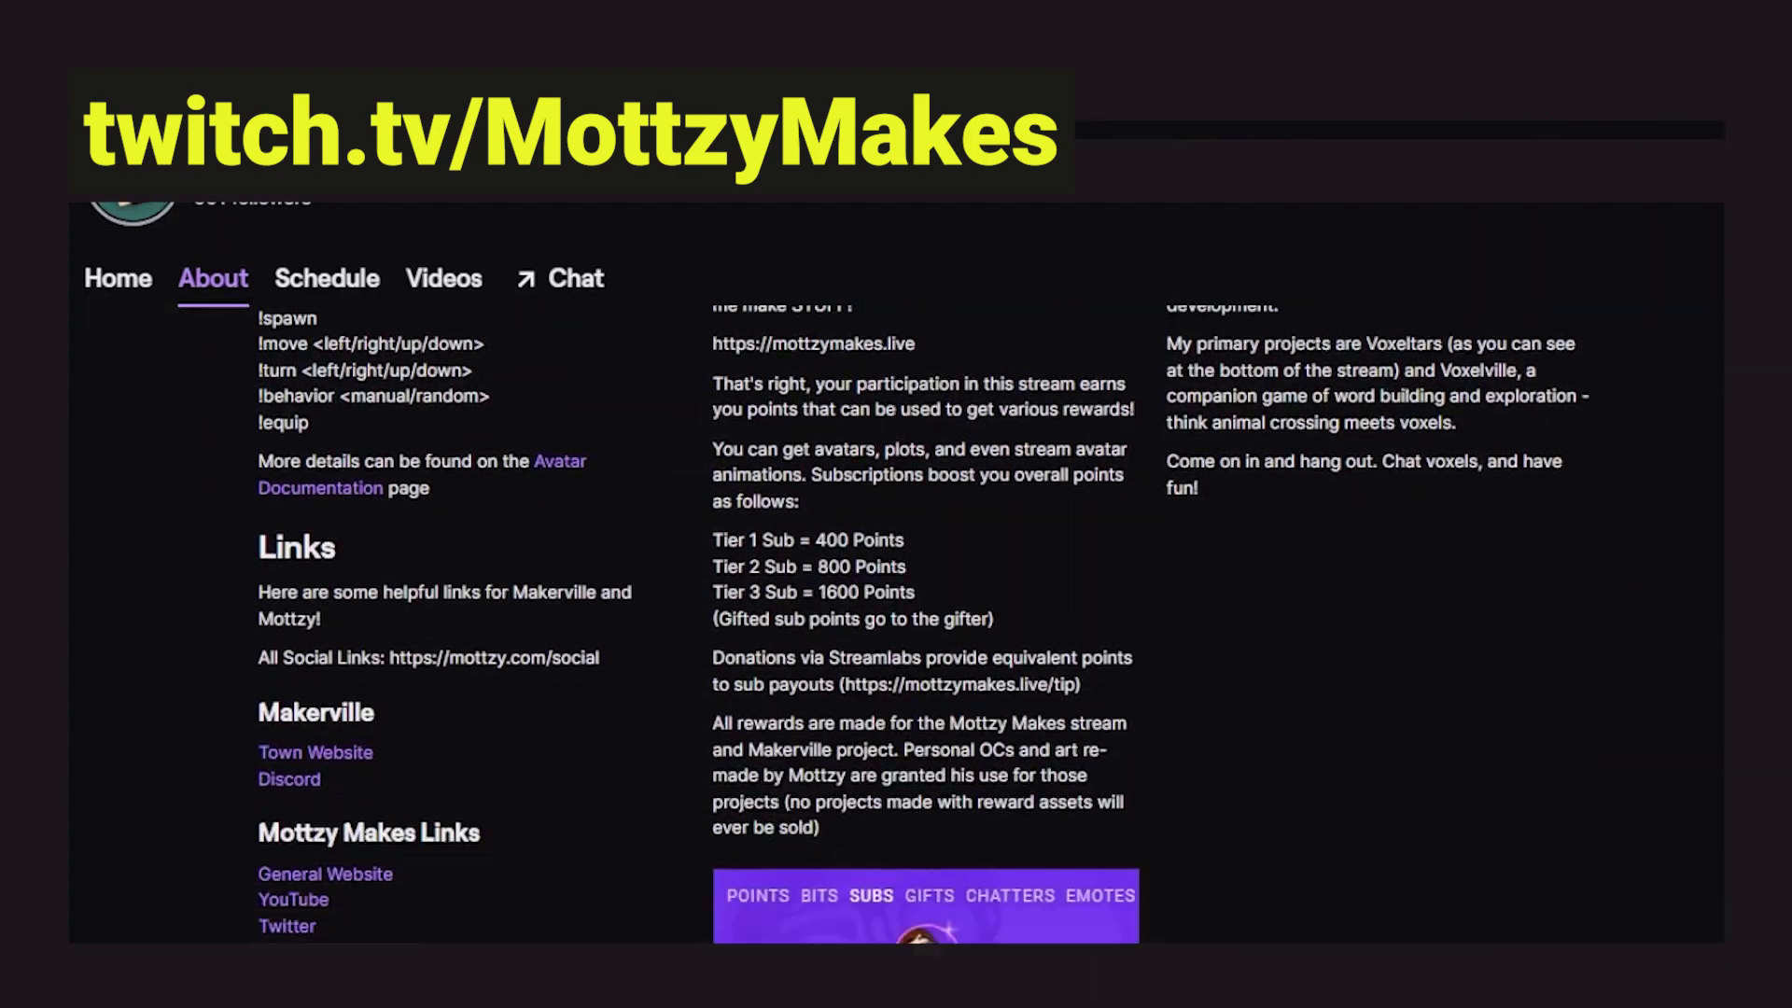
scroll(896, 607, "up", 8)
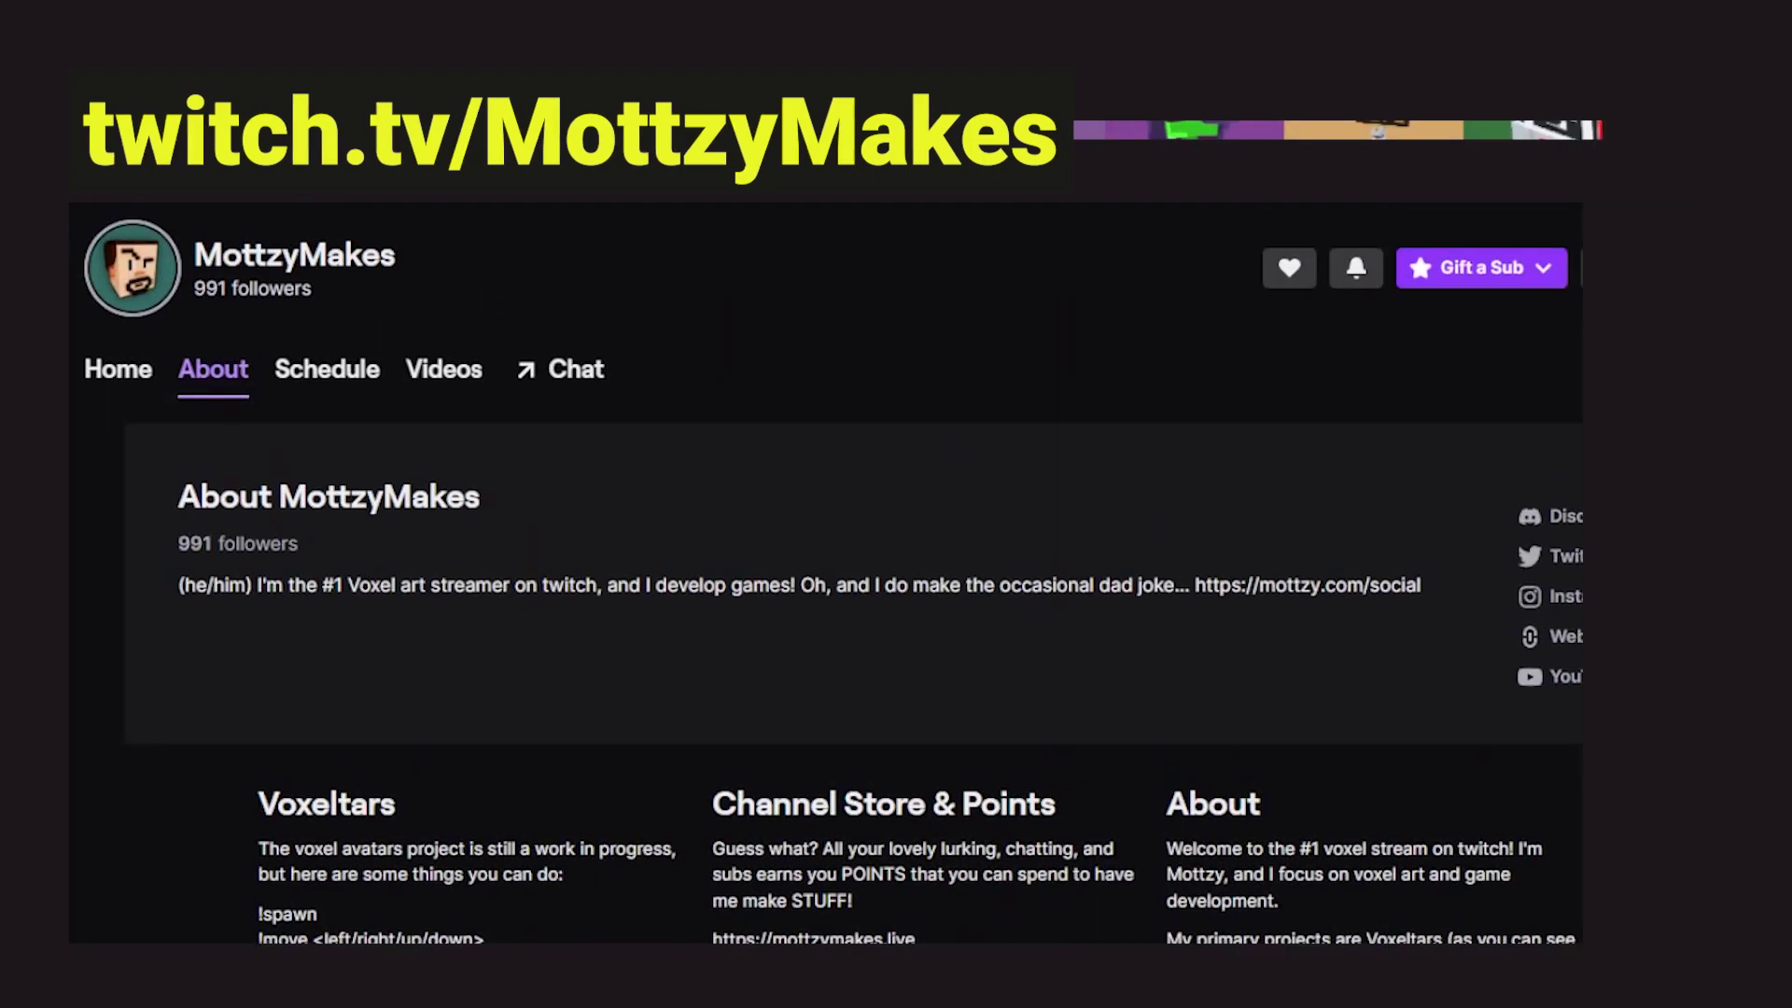